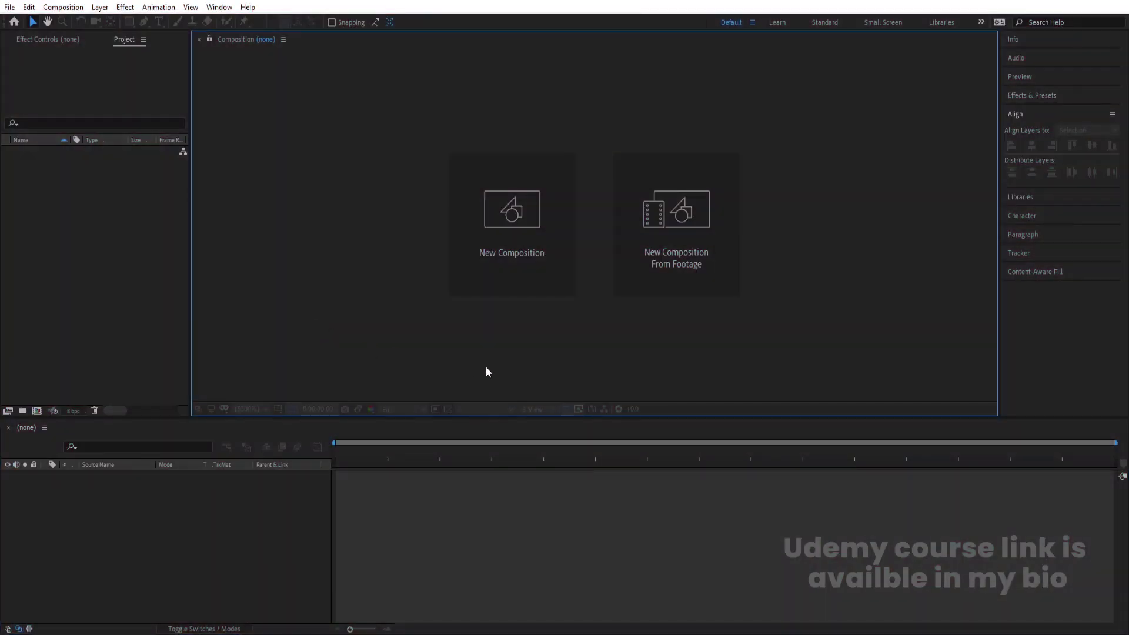
Step: Create a composition named Main Animation at 1920 x 1080 px, 30 fps, with a duration of 0:02:00:00
{"action": "left_click", "coordinate": [500, 250]}
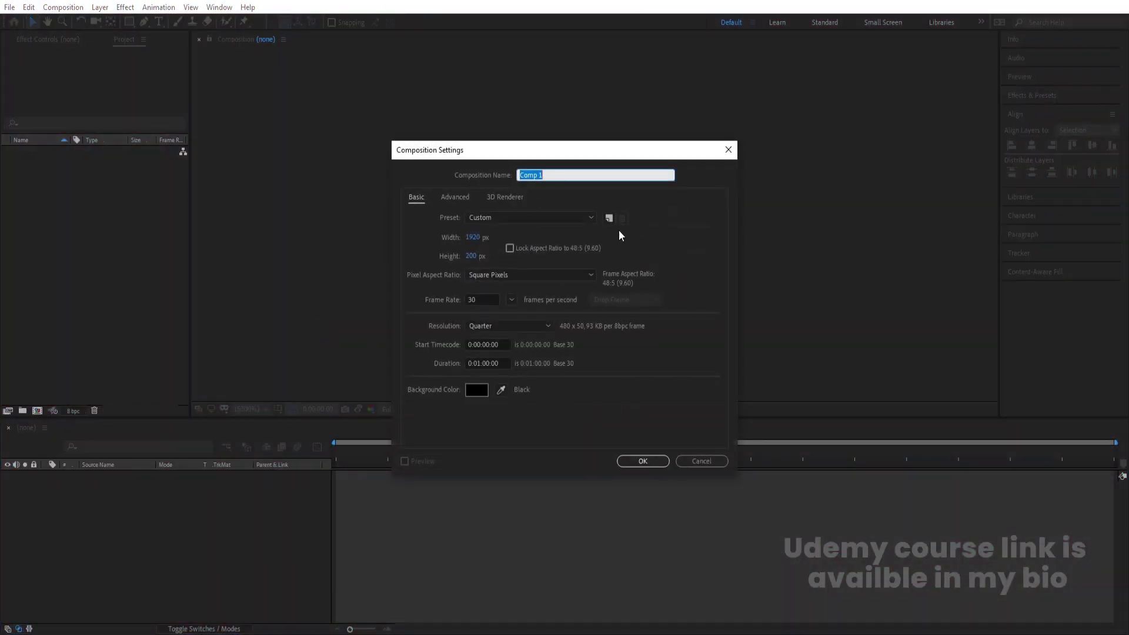
{"action": "type", "text": "Main Animation"}
{"action": "left_click", "coordinate": [471, 255]}
{"action": "type", "text": "1080"}
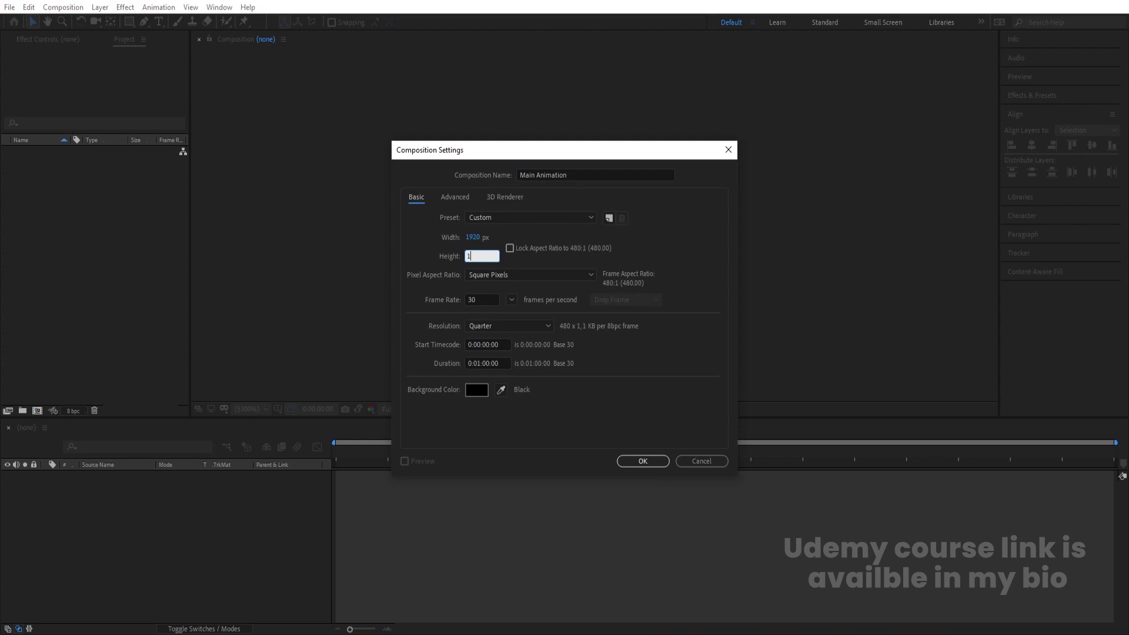
{"action": "left_click", "coordinate": [483, 299]}
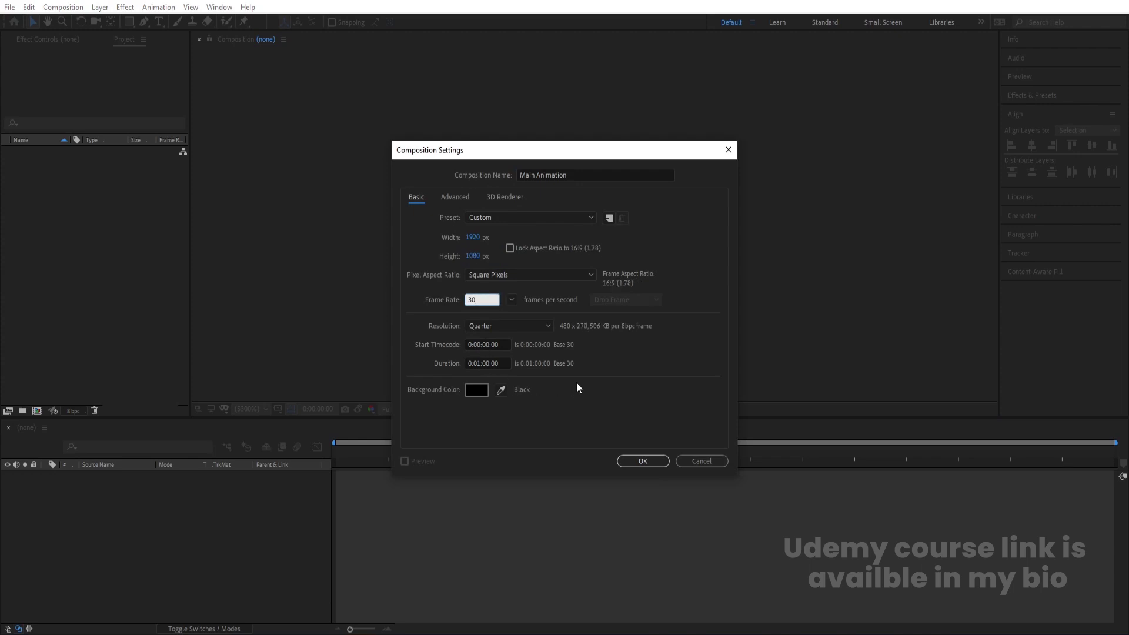
{"action": "left_click", "coordinate": [479, 363]}
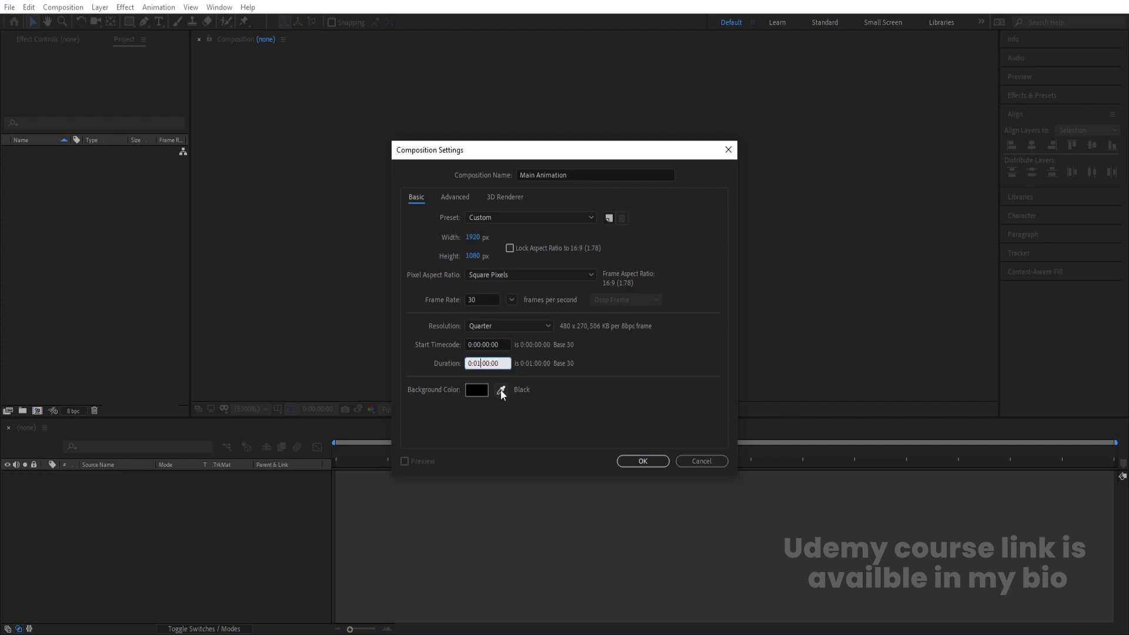
{"action": "type", "text": "2"}
{"action": "left_click", "coordinate": [476, 406]}
{"action": "left_click", "coordinate": [642, 461]}
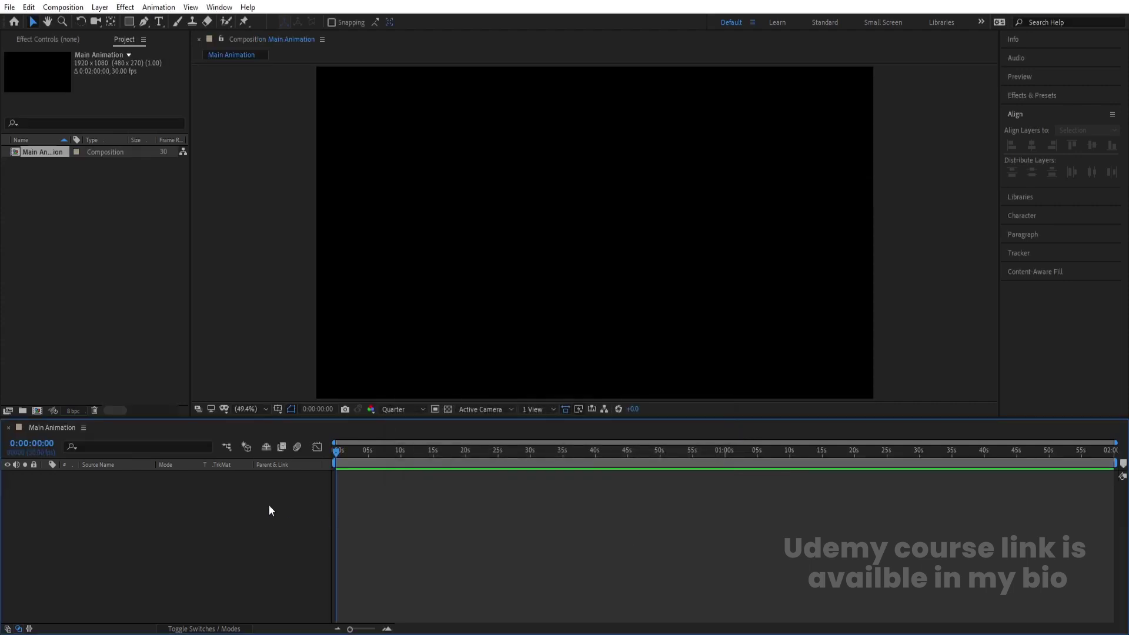
Step: Create a second composition named Text with a height of 200 px
{"action": "key", "text": "ctrl+n"}
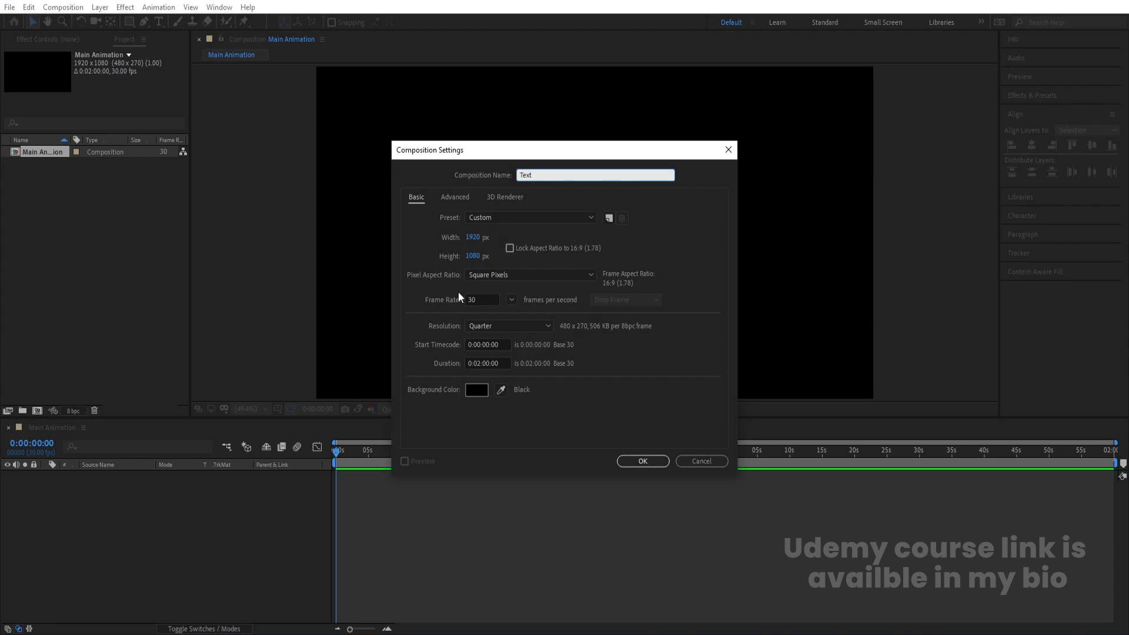
{"action": "left_click", "coordinate": [474, 257]}
{"action": "type", "text": "200"}
{"action": "key", "text": "Return"}
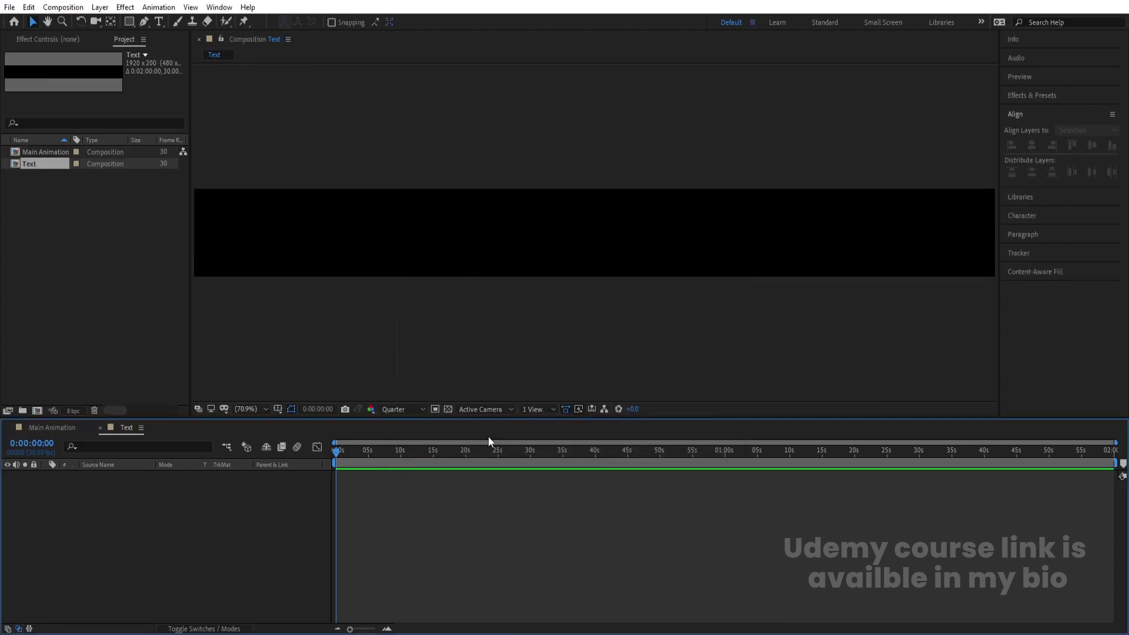
Step: Add a text layer reading MOTION in the Text composition
{"action": "left_click", "coordinate": [159, 22]}
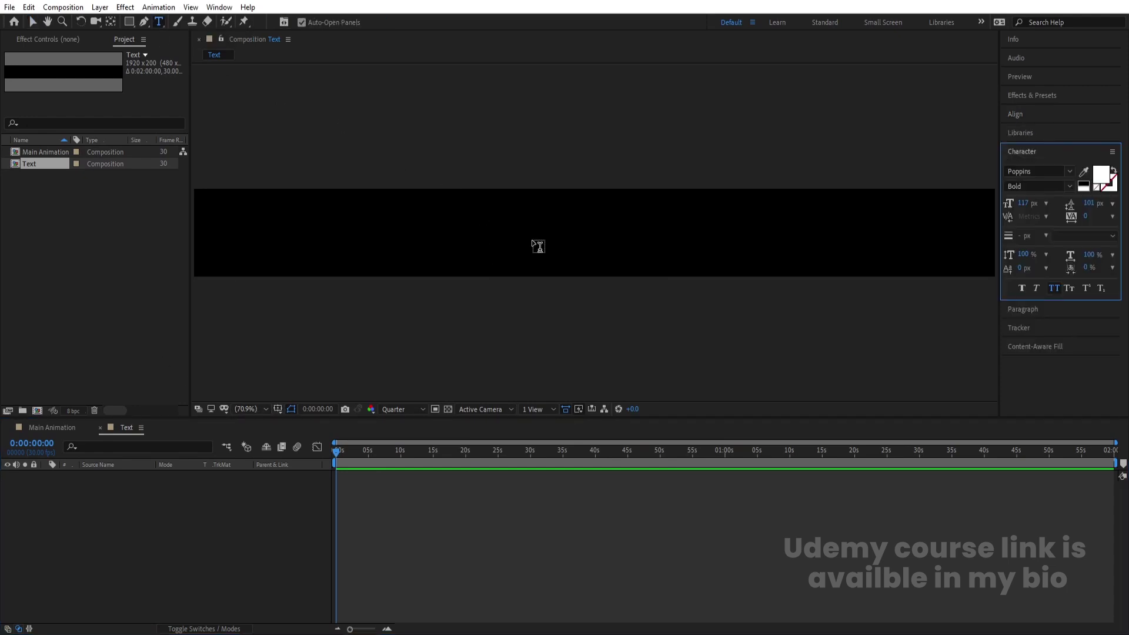
{"action": "left_click", "coordinate": [488, 259]}
{"action": "type", "text": "MOTION"}
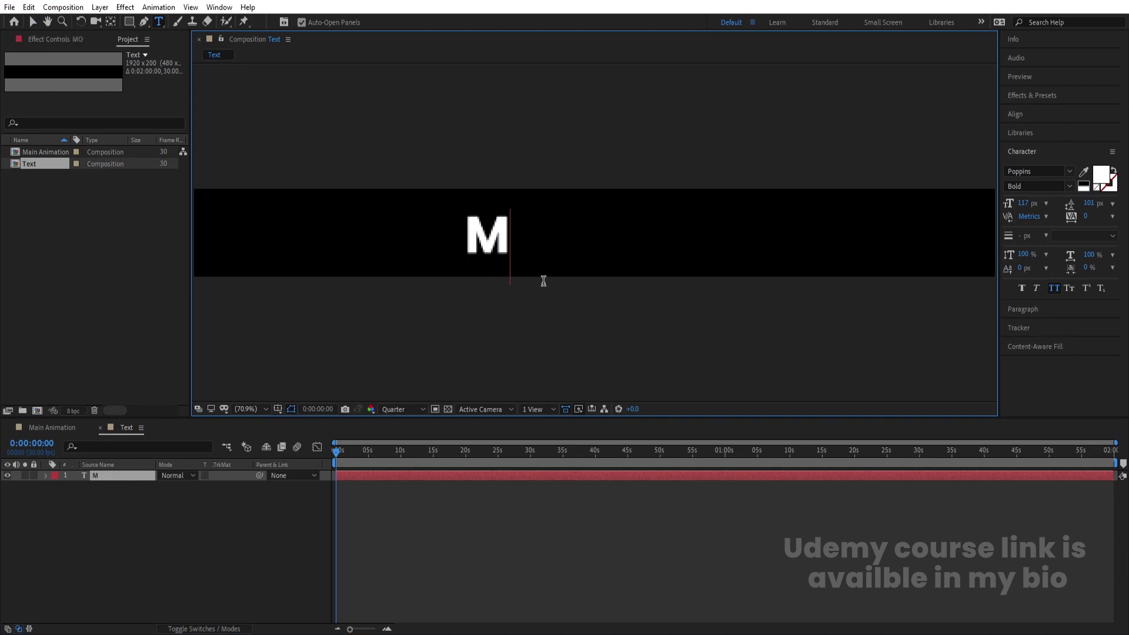
Step: Centre the MOTION layer's anchor point and align the layer to the composition's centre horizontally and vertically
{"action": "left_click", "coordinate": [100, 530]}
{"action": "left_click", "coordinate": [96, 475]}
{"action": "key", "text": "ctrl+alt+Home"}
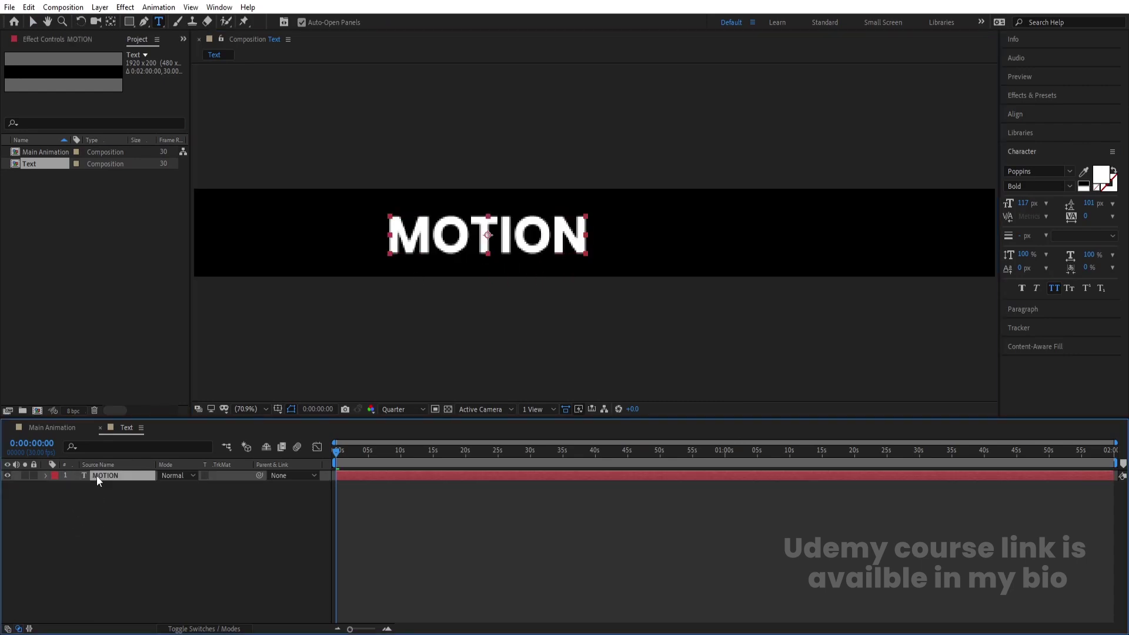
{"action": "left_click", "coordinate": [1015, 114]}
{"action": "left_click", "coordinate": [1033, 145]}
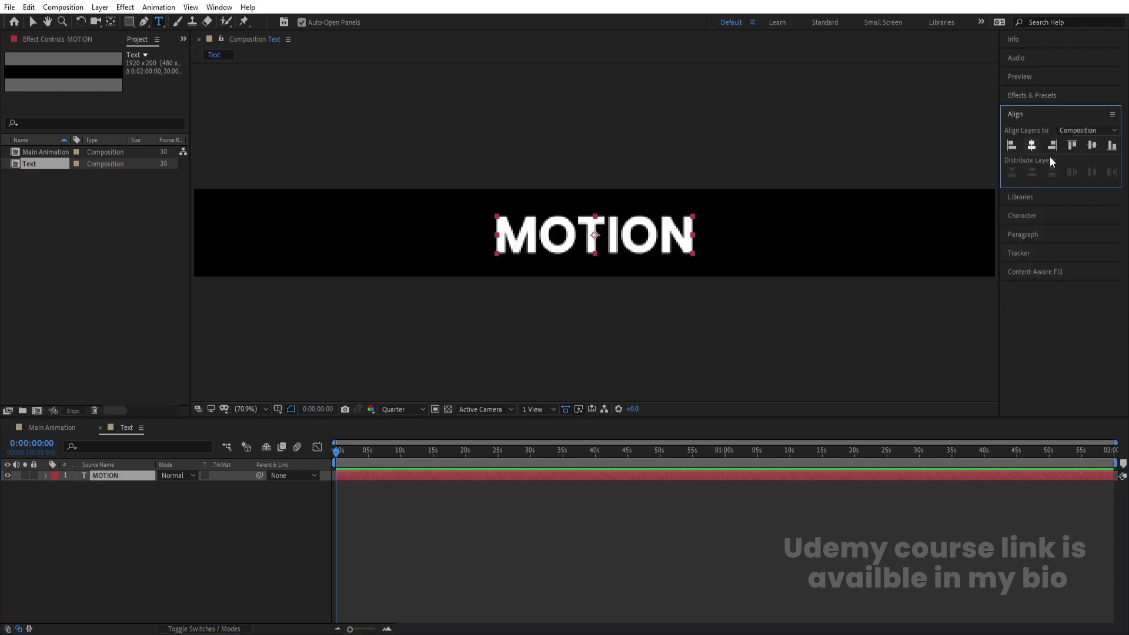
{"action": "left_click", "coordinate": [1091, 147]}
Step: Scale the MOTION text up to 181%
{"action": "key", "text": "s"}
{"action": "left_click_drag", "start_coordinate": [171, 486], "coordinate": [222, 489]}
{"action": "left_click", "coordinate": [197, 534]}
Step: Change the fill color of the MOTION text to red
{"action": "left_click", "coordinate": [130, 474]}
{"action": "left_click", "coordinate": [1043, 215]}
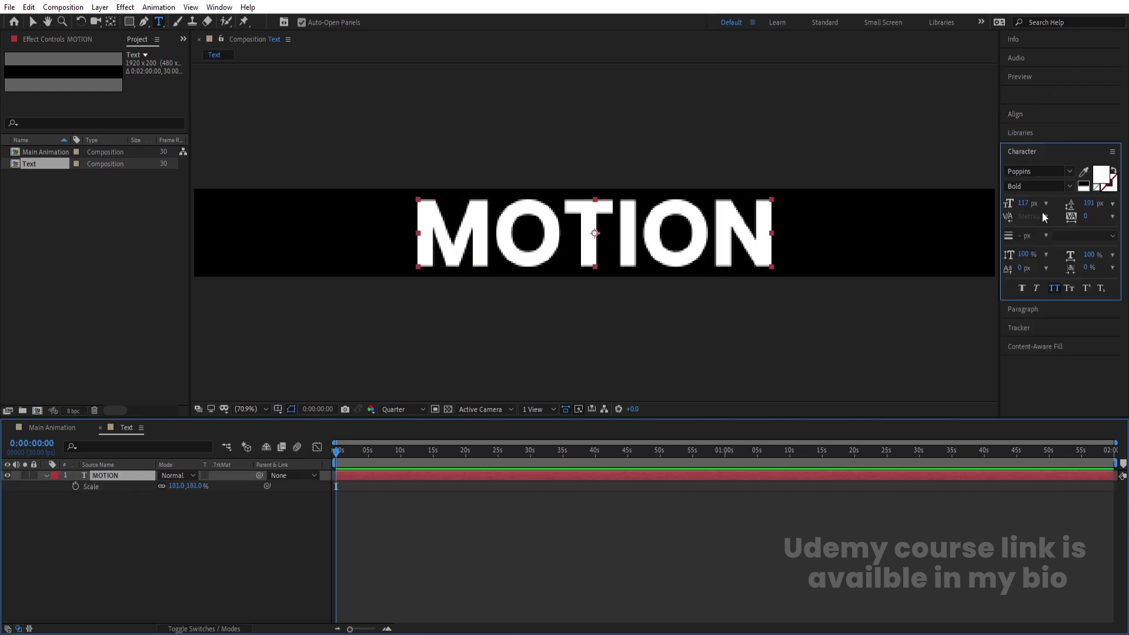
{"action": "left_click", "coordinate": [1106, 181]}
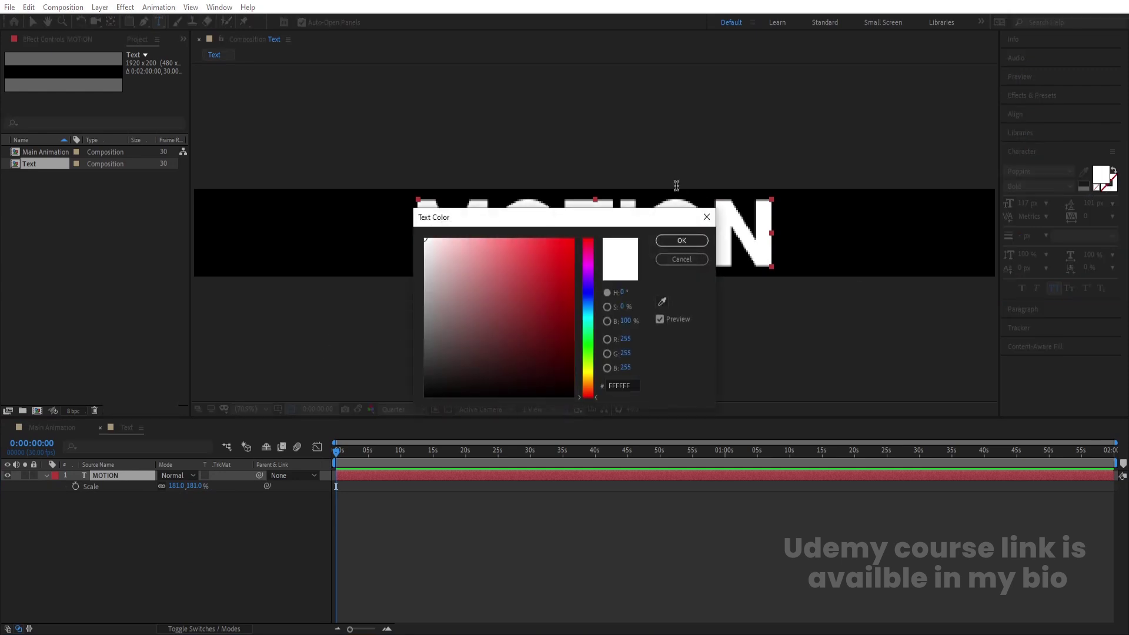
{"action": "left_click", "coordinate": [551, 280]}
{"action": "key", "text": "Return"}
{"action": "left_click", "coordinate": [174, 498]}
Step: Duplicate the MOTION layer, change the copy's text to M and color it white
{"action": "left_click", "coordinate": [107, 476]}
{"action": "key", "text": "ctrl+d"}
{"action": "double_click", "coordinate": [447, 235]}
{"action": "type", "text": "M"}
{"action": "key", "text": "ctrl+a"}
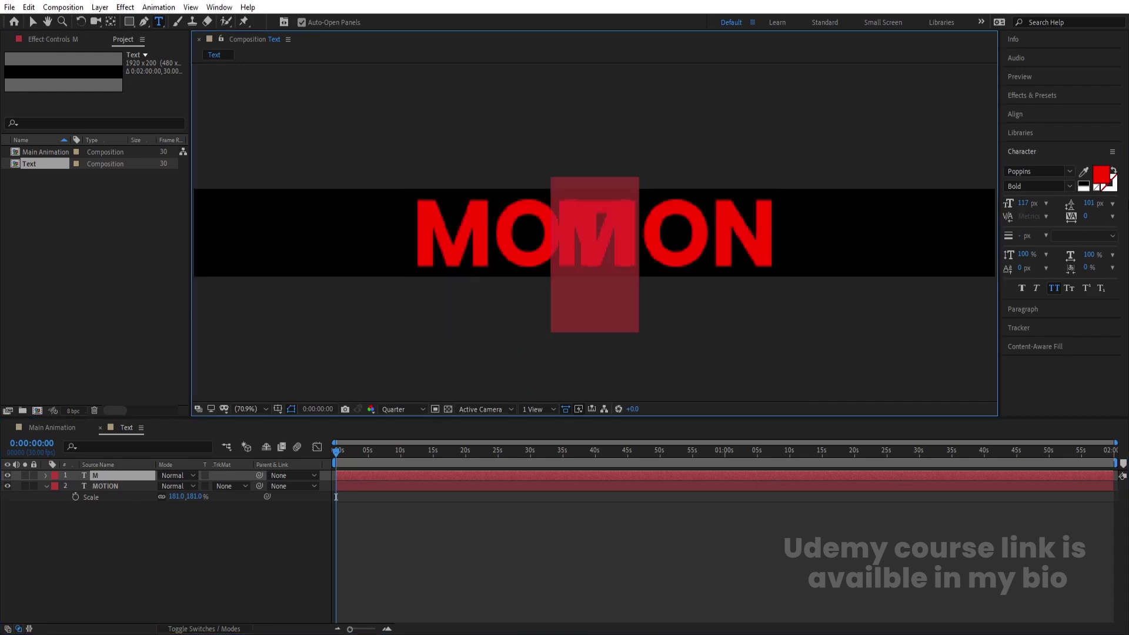
{"action": "left_click", "coordinate": [1083, 184]}
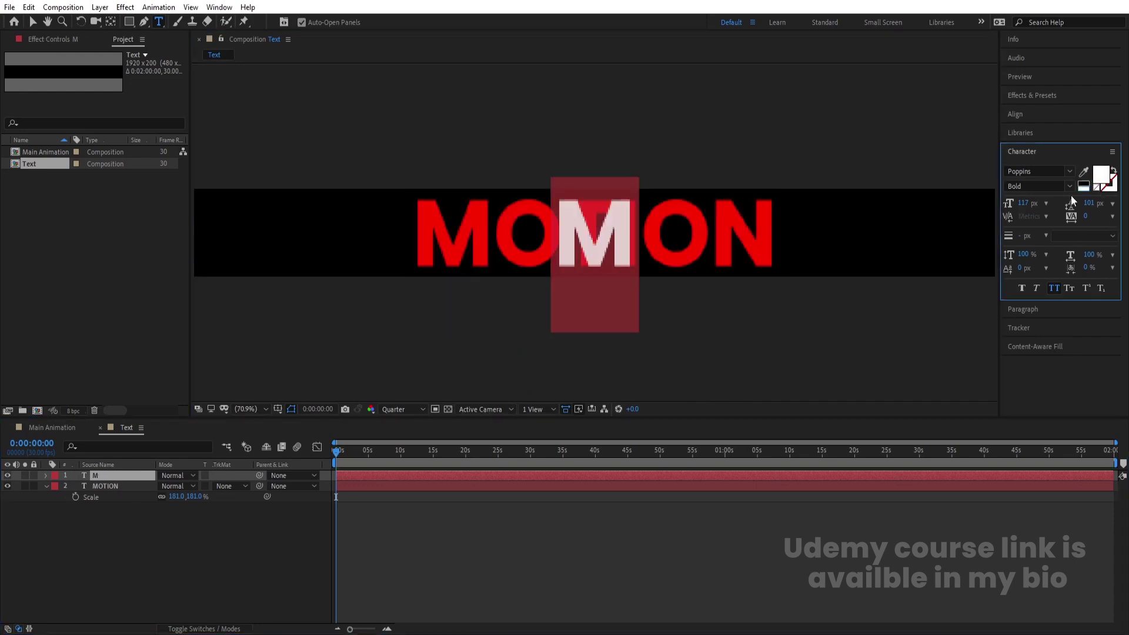
{"action": "left_click", "coordinate": [150, 520]}
Step: Place the white M over the red M, then duplicate it as an O over the first red O
{"action": "left_click", "coordinate": [97, 476]}
{"action": "key", "text": "v"}
{"action": "left_click_drag", "start_coordinate": [595, 235], "coordinate": [522, 232]}
{"action": "key", "text": "ctrl+d"}
{"action": "double_click", "coordinate": [525, 256]}
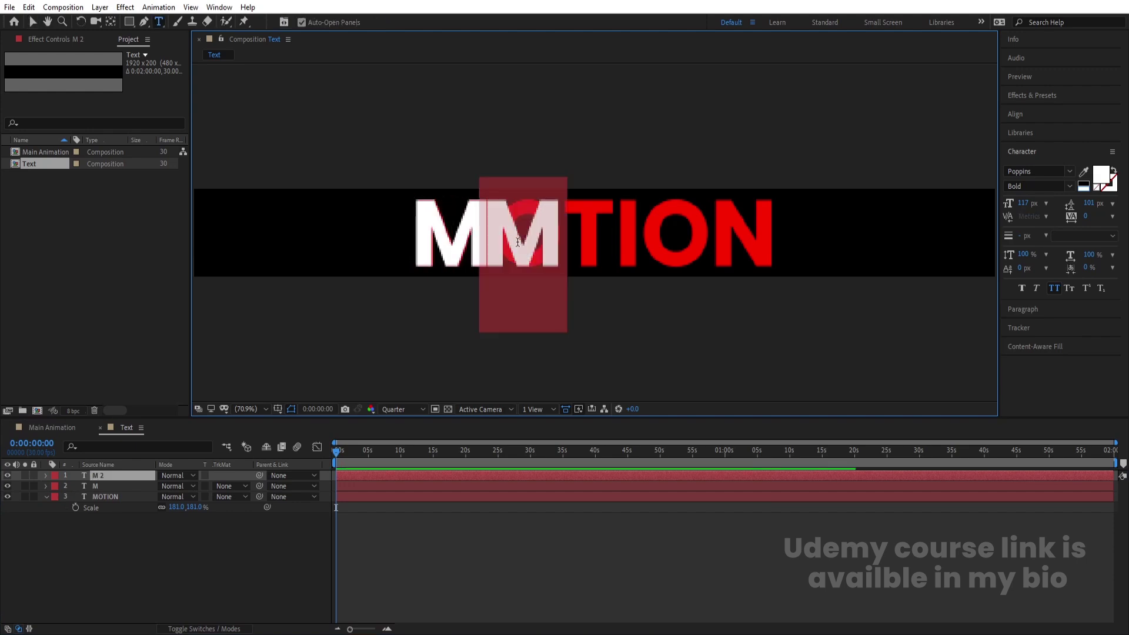
{"action": "type", "text": "O"}
Step: Duplicate the O layer, change its text to T and set its X position to 944 over the red T
{"action": "left_click", "coordinate": [98, 477]}
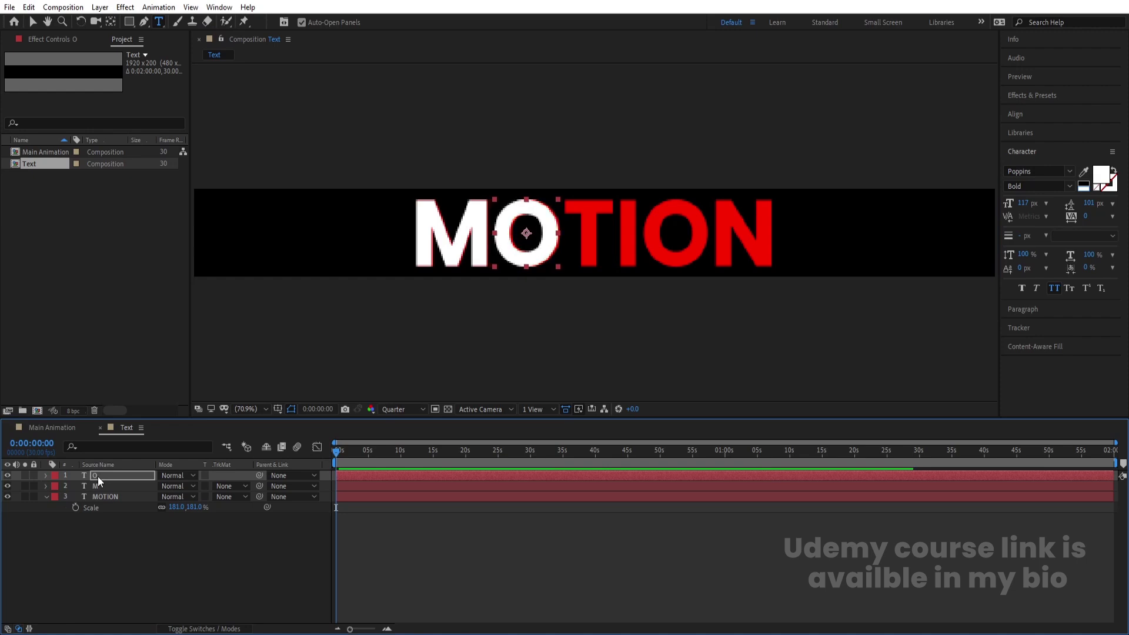
{"action": "key", "text": "ctrl+d"}
{"action": "left_click", "coordinate": [531, 216]}
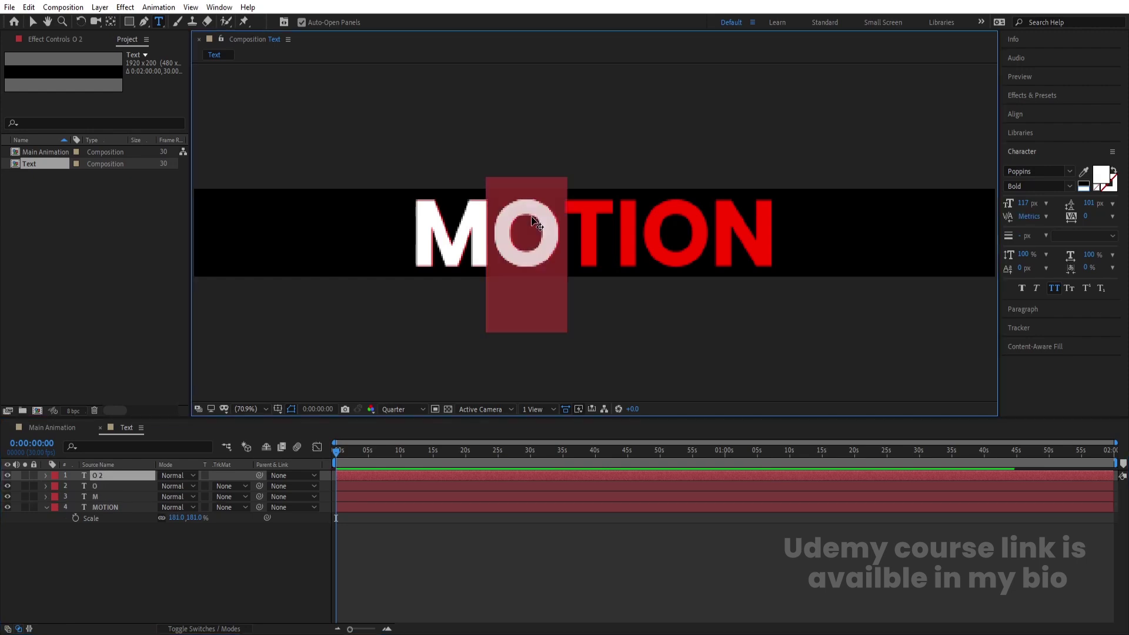
{"action": "type", "text": "T"}
{"action": "left_click", "coordinate": [121, 474]}
{"action": "key", "text": "p"}
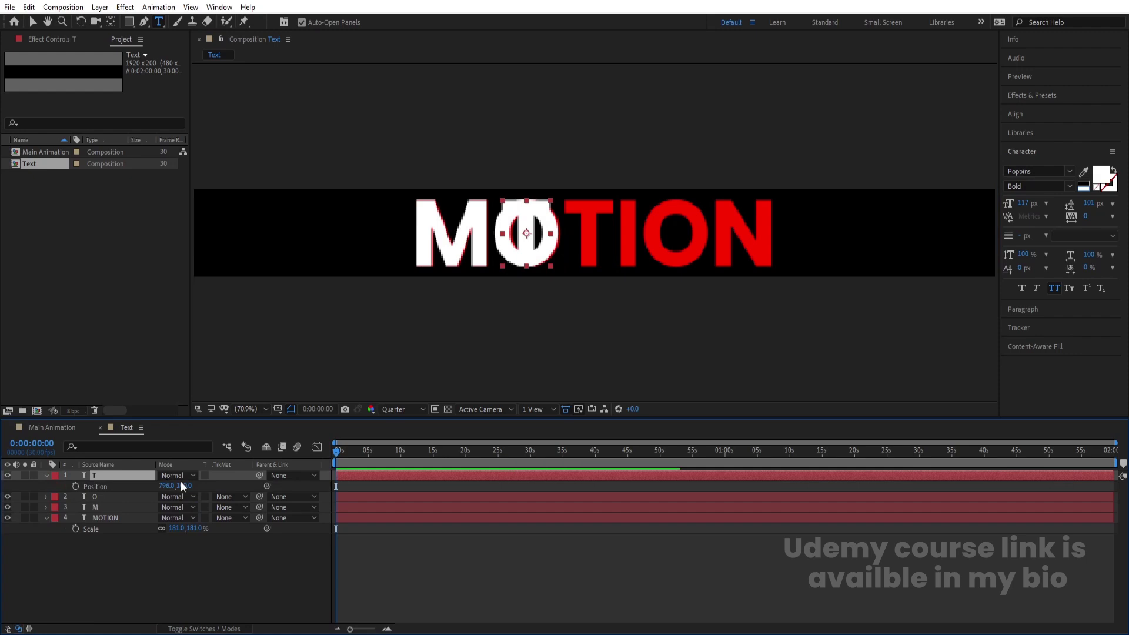
{"action": "left_click_drag", "start_coordinate": [165, 486], "coordinate": [245, 491]}
Step: Duplicate the T layer, change its text to I and set its X position to 1041 over the red I
{"action": "left_click", "coordinate": [130, 475]}
{"action": "key", "text": "ctrl+d"}
{"action": "left_click", "coordinate": [589, 237]}
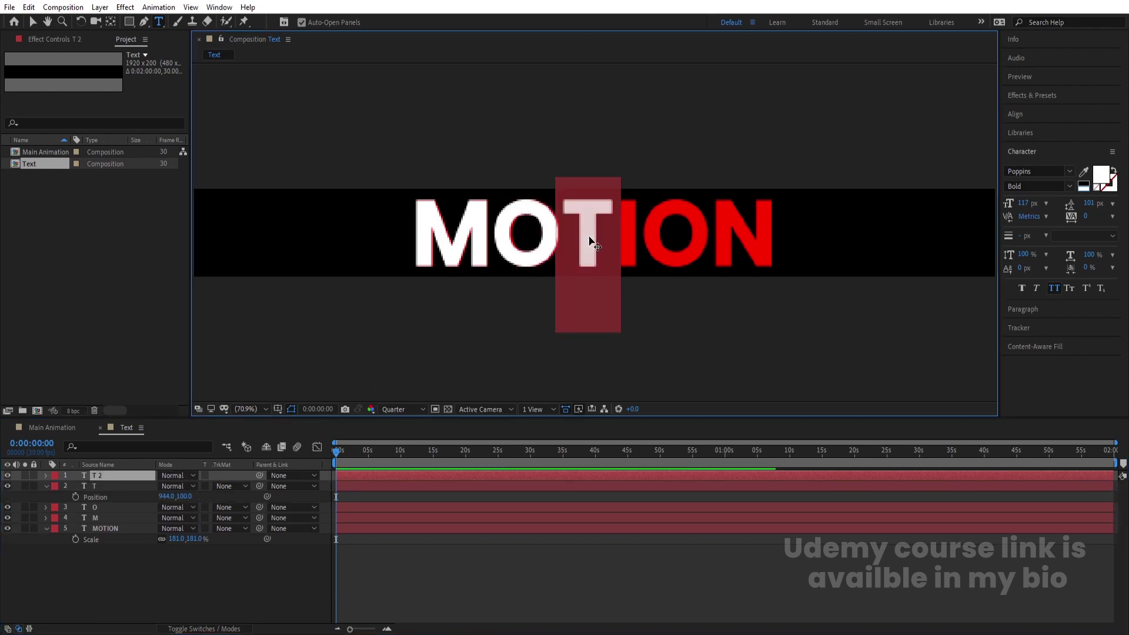
{"action": "type", "text": "I"}
{"action": "left_click", "coordinate": [118, 479]}
{"action": "key", "text": "p"}
{"action": "left_click_drag", "start_coordinate": [170, 486], "coordinate": [231, 489]}
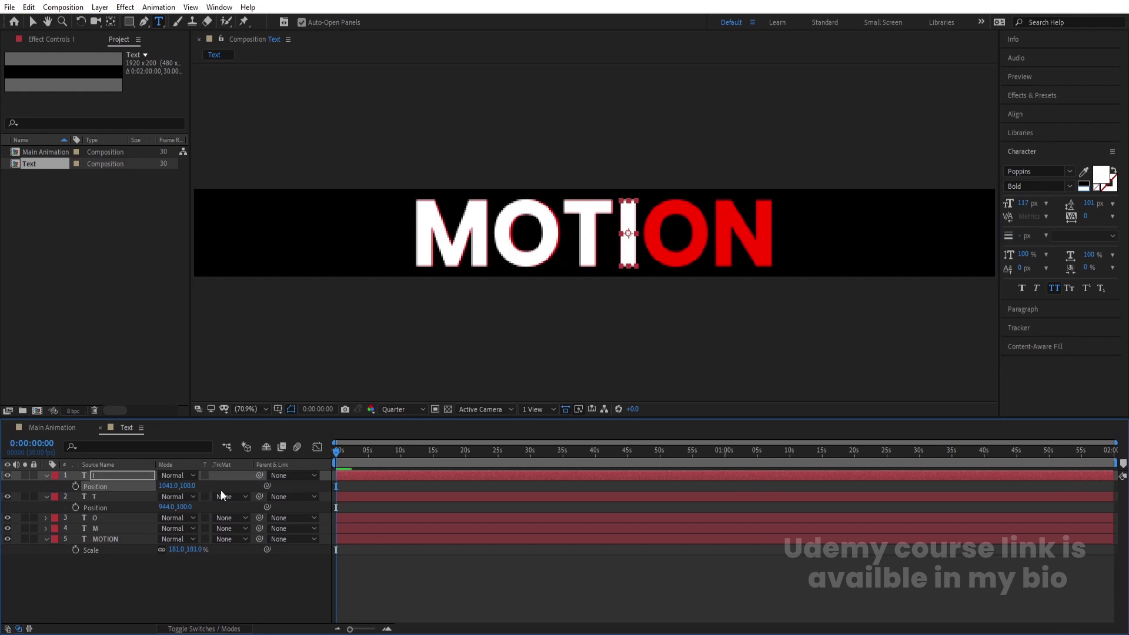
Step: Duplicate the O layer, move the copy to the top of the layer stack and place it over the second red O
{"action": "left_click", "coordinate": [119, 515]}
{"action": "key", "text": "ctrl+d"}
{"action": "left_click_drag", "start_coordinate": [118, 515], "coordinate": [110, 474]}
{"action": "key", "text": "v"}
{"action": "left_click_drag", "start_coordinate": [517, 241], "coordinate": [677, 242]}
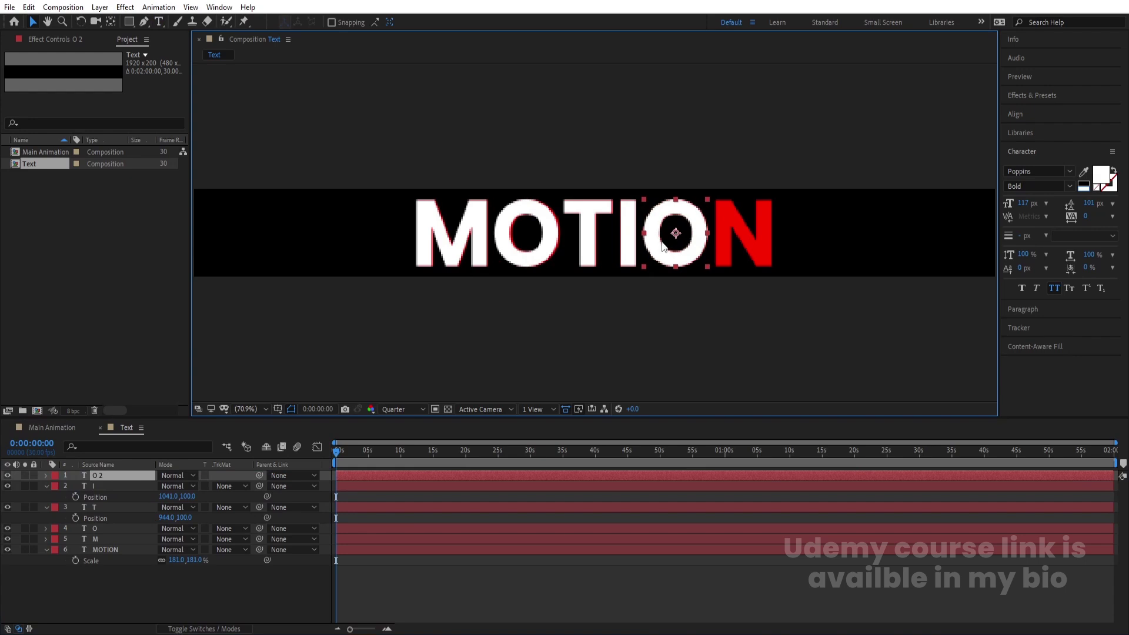
Step: Duplicate the second O layer, change its text to N and set its X position to 1317.1 over the red N
{"action": "left_click", "coordinate": [98, 479]}
{"action": "key", "text": "ctrl+d"}
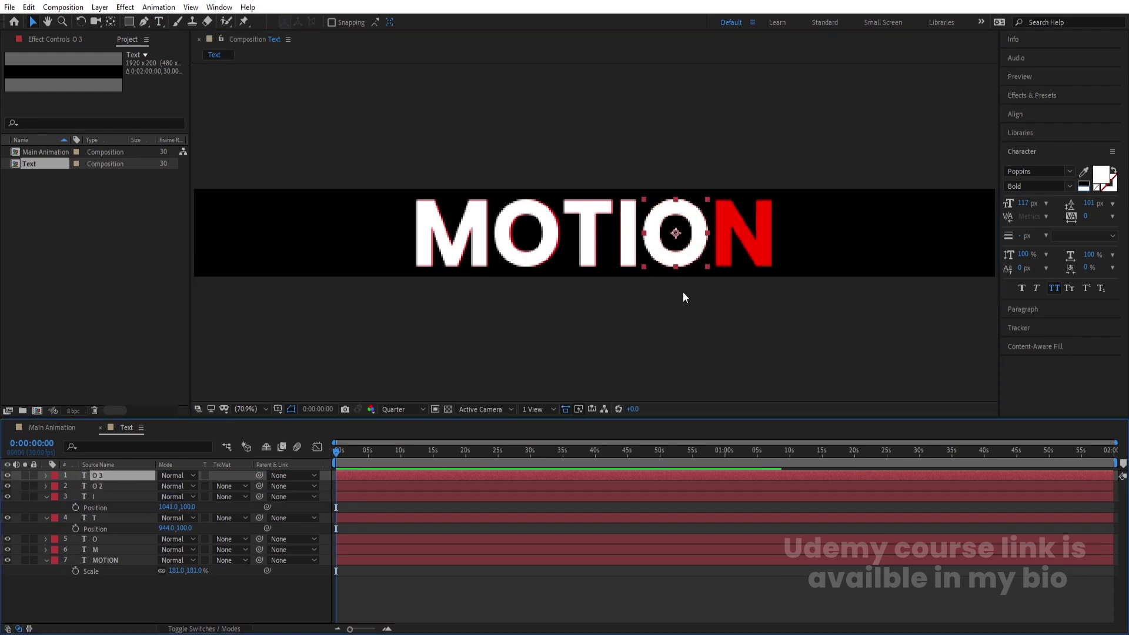
{"action": "double_click", "coordinate": [663, 240]}
{"action": "type", "text": "N"}
{"action": "left_click", "coordinate": [138, 474]}
{"action": "key", "text": "p"}
{"action": "left_click_drag", "start_coordinate": [170, 486], "coordinate": [272, 489]}
Step: Delete the red MOTION guide layer
{"action": "left_click", "coordinate": [124, 569]}
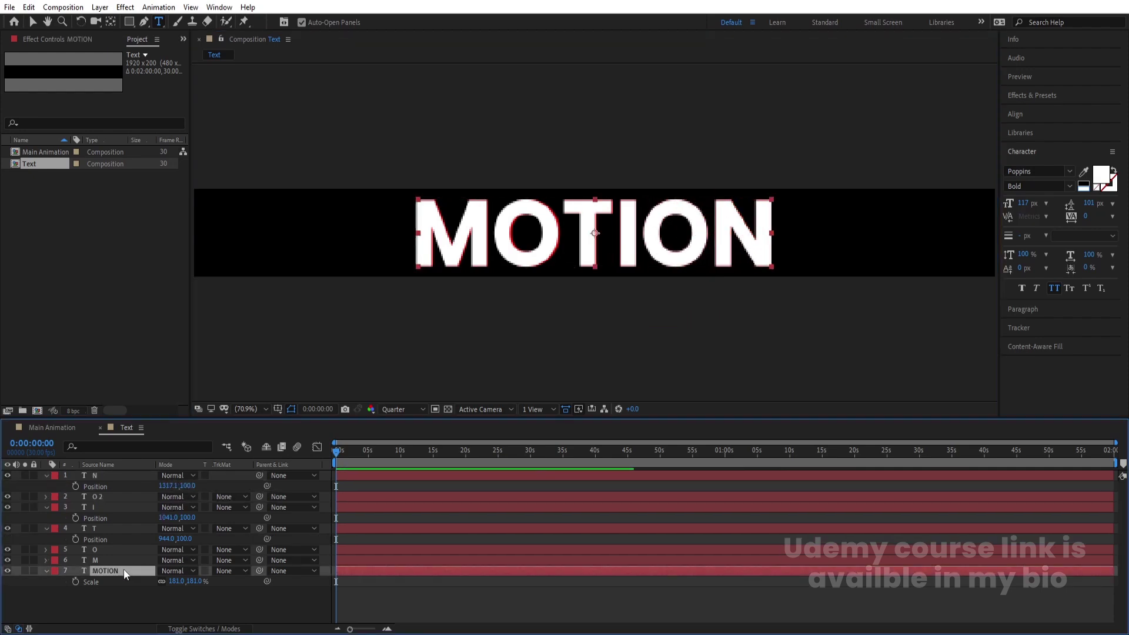
{"action": "key", "text": "Delete"}
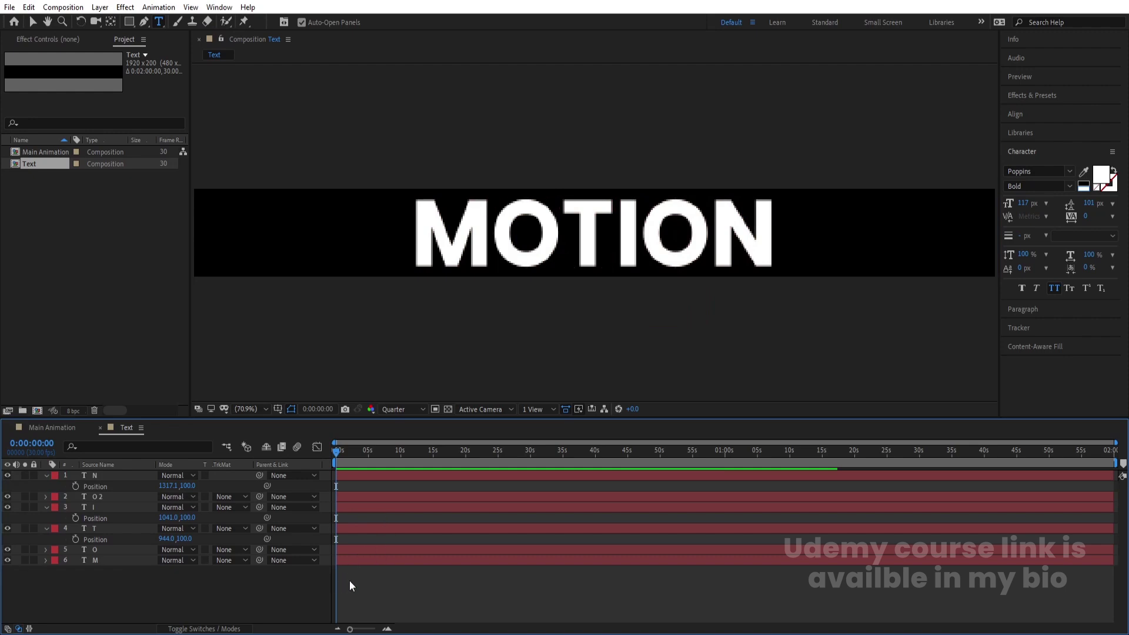
Step: Enable Position keyframing at 0:00:00:00 for all six letter layers
{"action": "left_click_drag", "start_coordinate": [115, 591], "coordinate": [69, 471]}
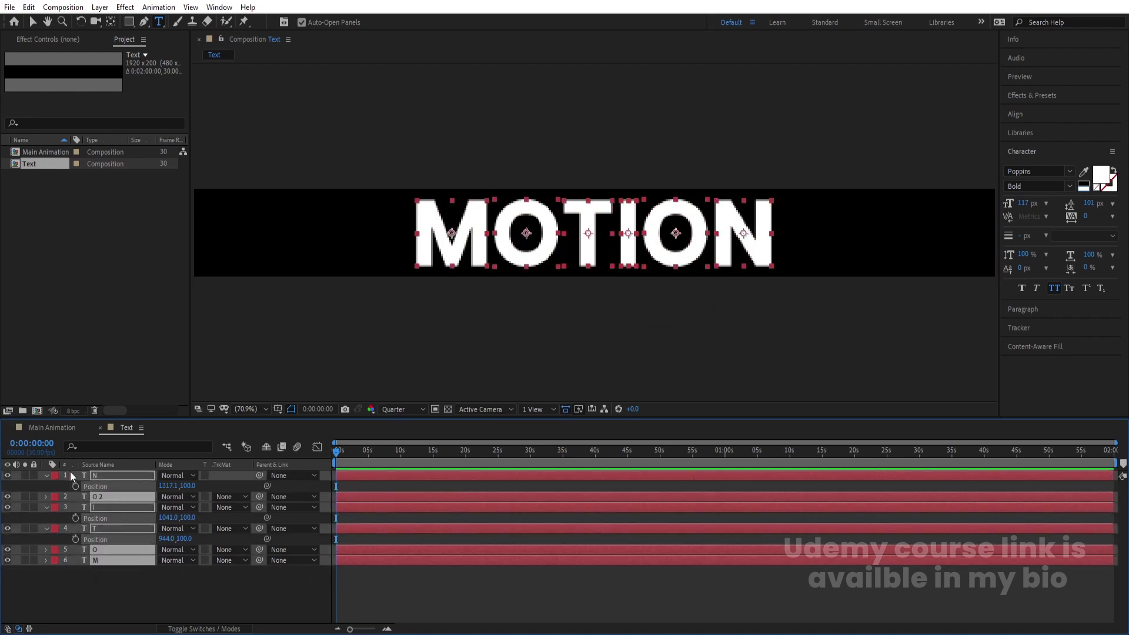
{"action": "key", "text": "u"}
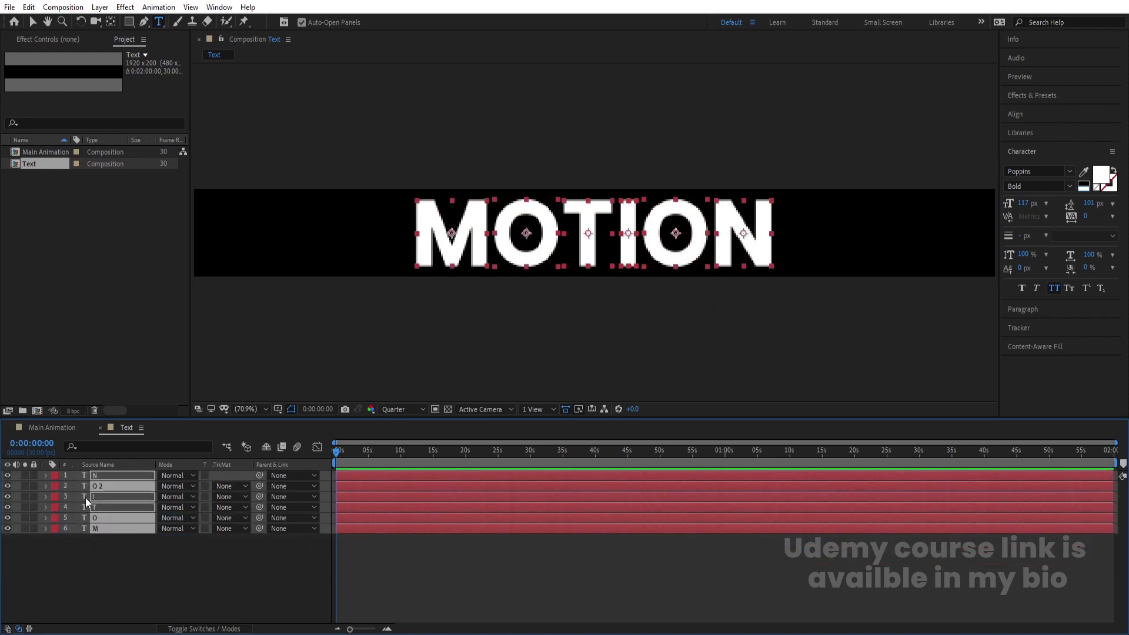
{"action": "key", "text": "p"}
{"action": "left_click", "coordinate": [73, 486]}
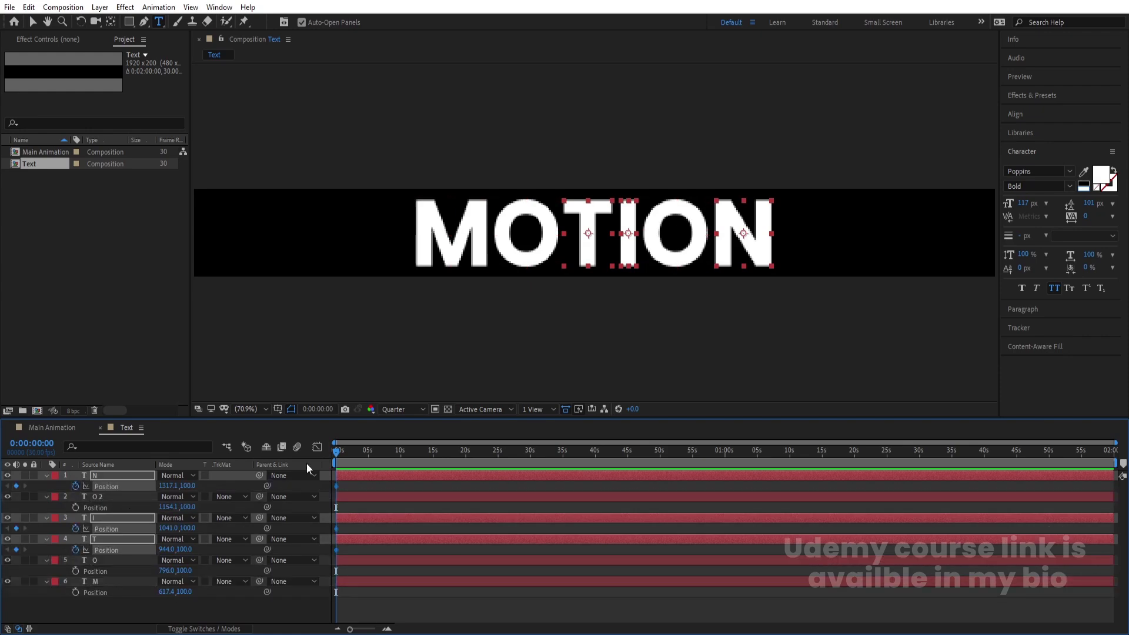
{"action": "left_click", "coordinate": [75, 507]}
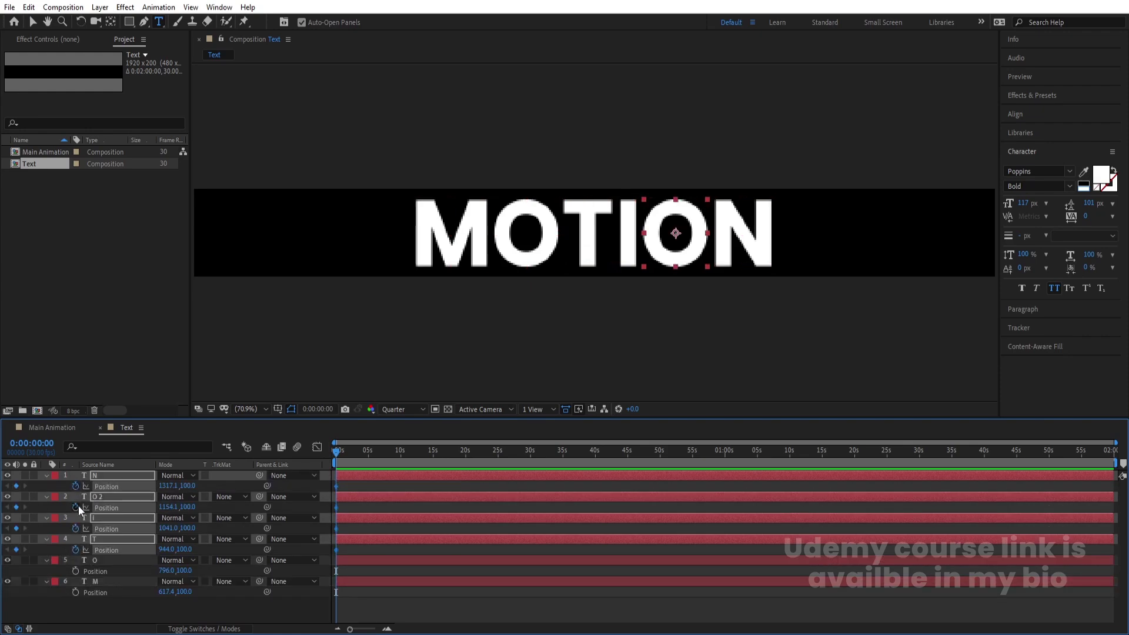
{"action": "left_click", "coordinate": [75, 570]}
{"action": "left_click", "coordinate": [76, 592]}
Step: Add Position keyframes to all six letter layers at 0:00:00:29
{"action": "key", "text": "equal"}
{"action": "key", "text": "equal"}
{"action": "key", "text": "equal"}
{"action": "key", "text": "equal"}
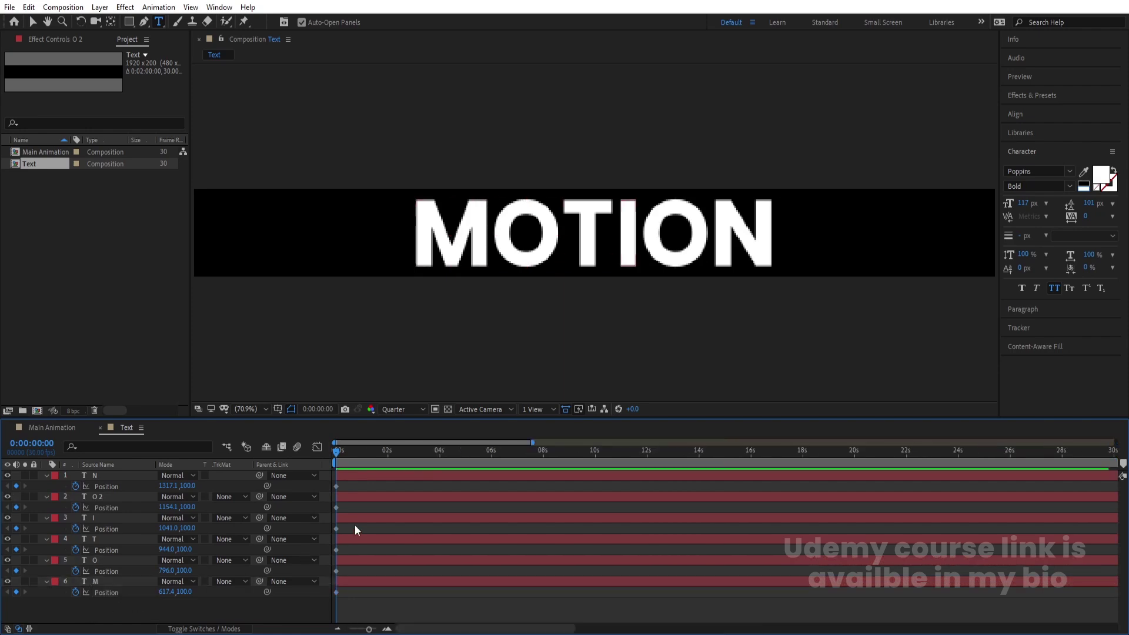
{"action": "left_click", "coordinate": [386, 459]}
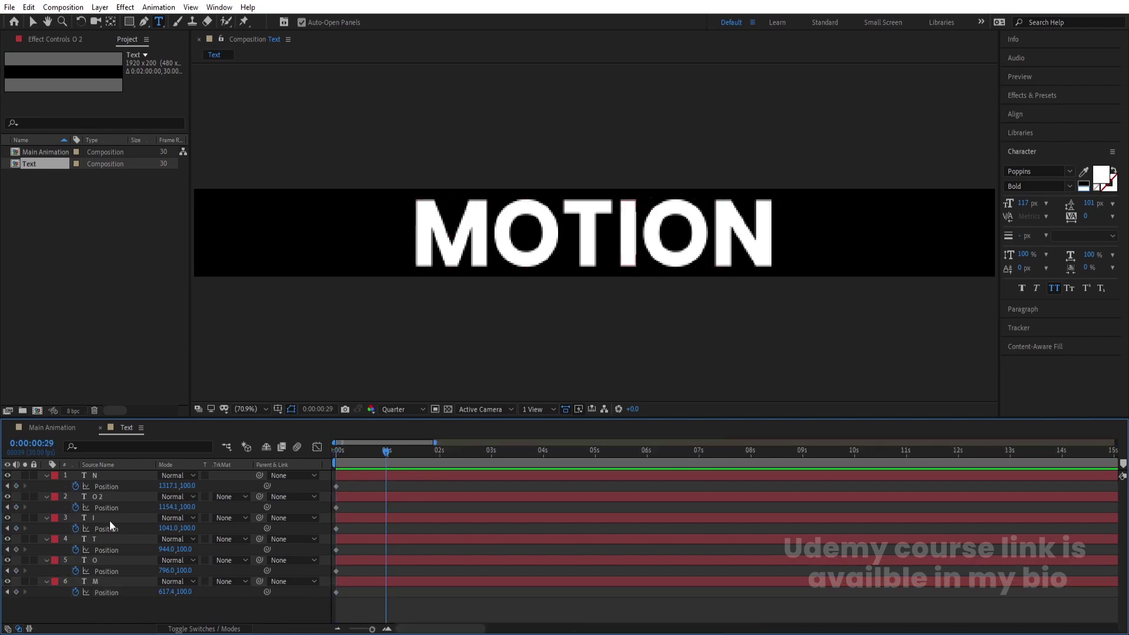
{"action": "key", "text": "ctrl+a"}
{"action": "left_click", "coordinate": [15, 485]}
Step: Add Position keyframes to all six letter layers at about 0:00:01:10
{"action": "key", "text": "equal"}
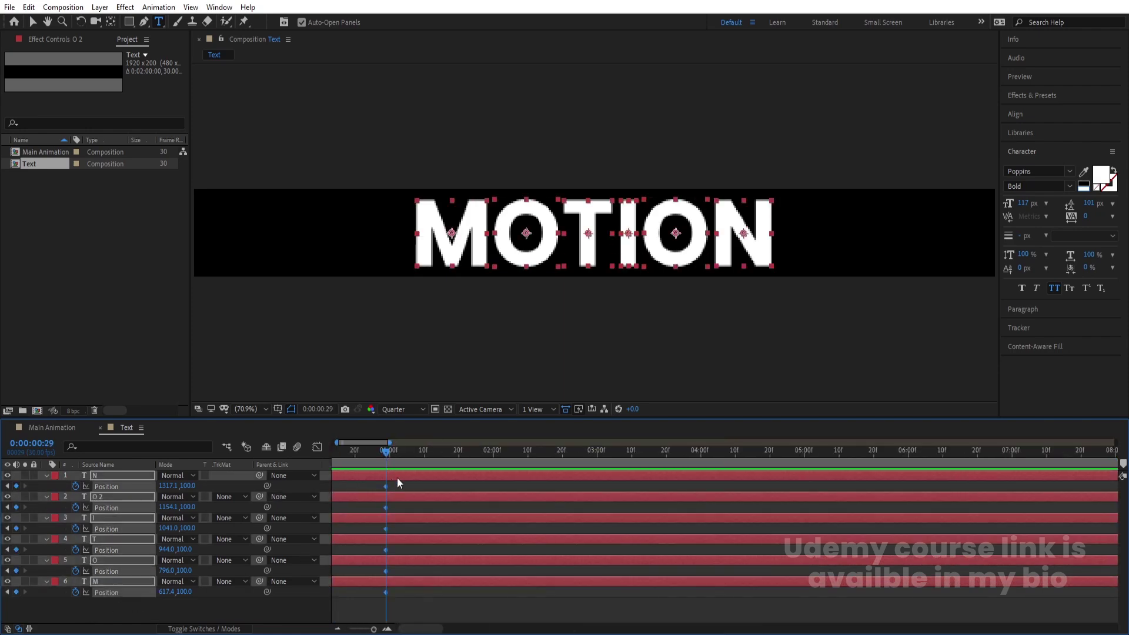
{"action": "left_click", "coordinate": [428, 459]}
{"action": "left_click", "coordinate": [16, 486]}
Step: Add Position keyframes to all six letter layers at 0:00:02:10, then return to the timeline start with the Selection tool active
{"action": "left_click", "coordinate": [562, 456]}
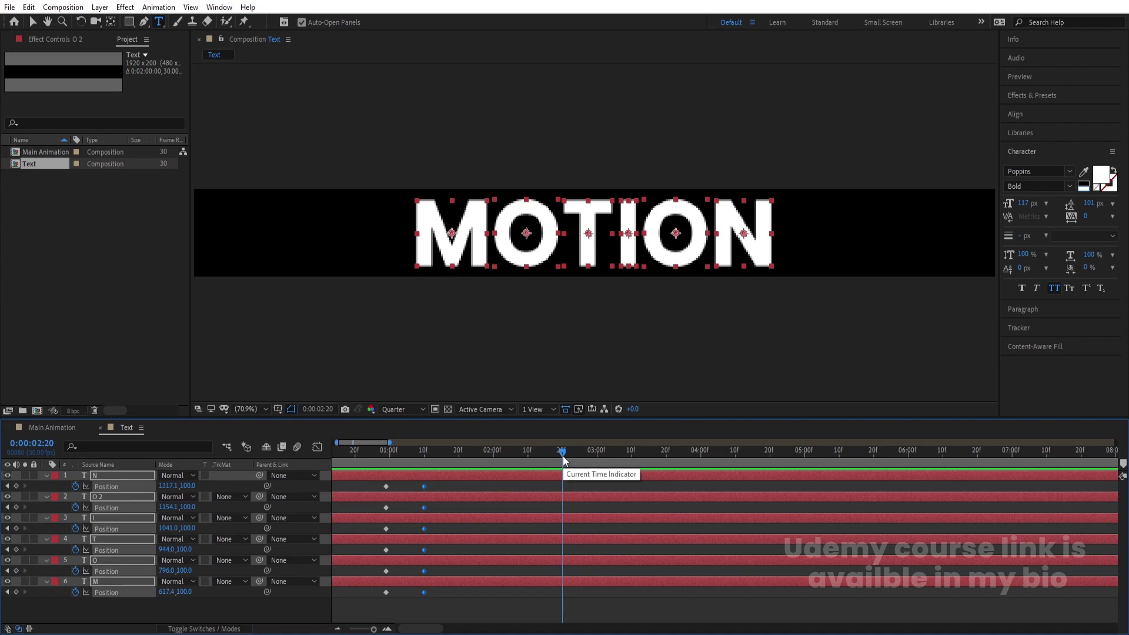
{"action": "key", "text": "minus"}
{"action": "left_click", "coordinate": [471, 460]}
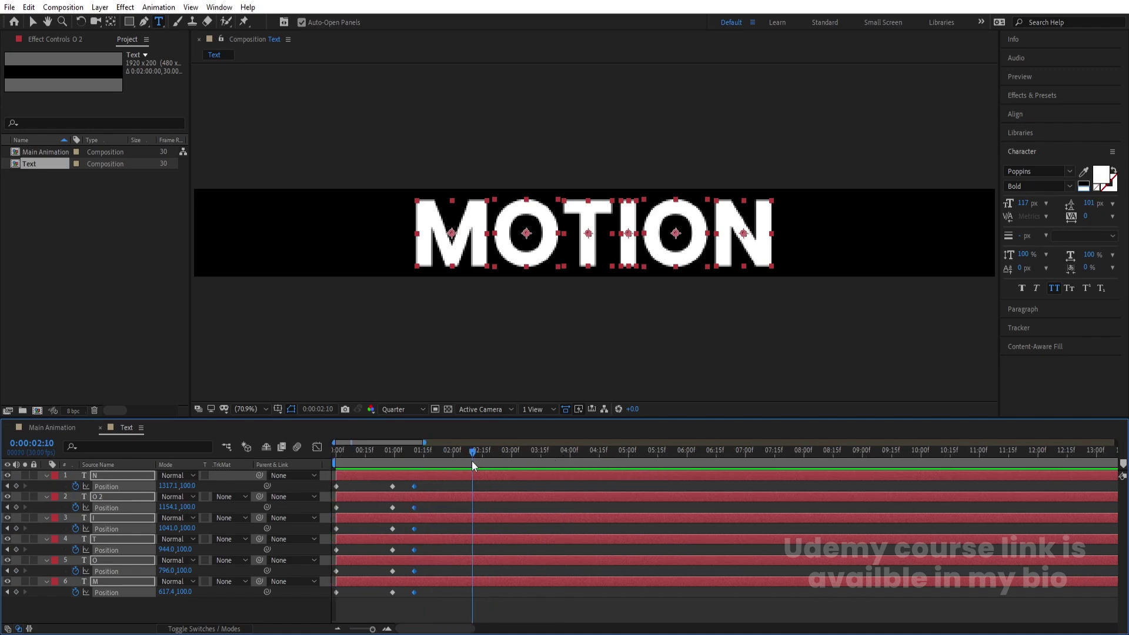
{"action": "key", "text": "Home"}
{"action": "left_click", "coordinate": [33, 22]}
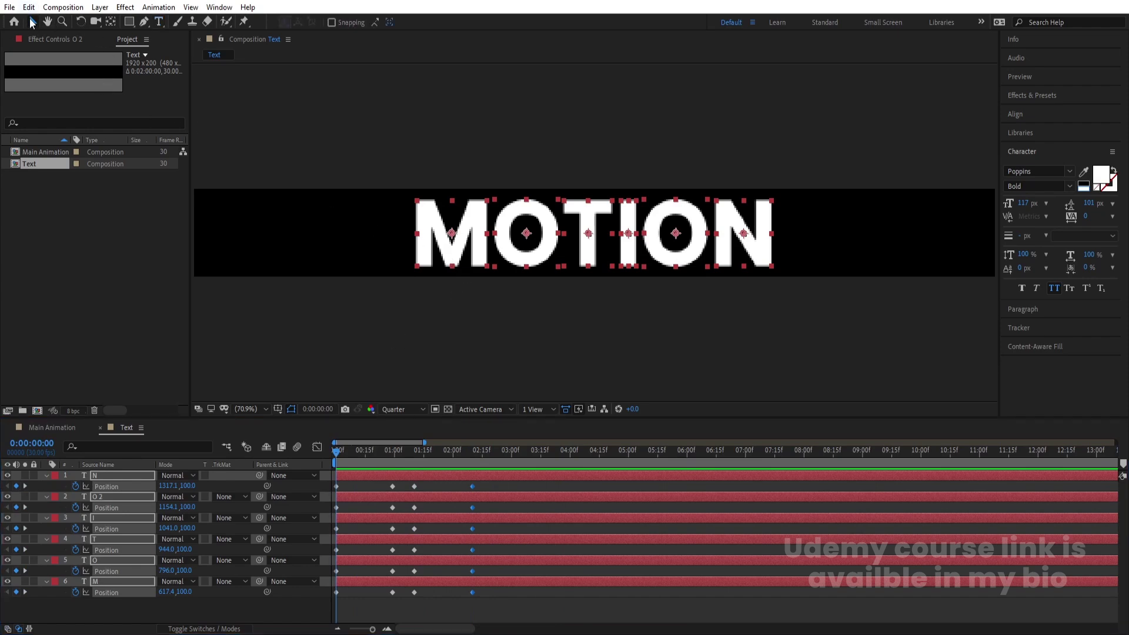
Step: At 0:00:00:00, move all six letter layers horizontally until they sit completely beyond the right edge of the Text composition
{"action": "left_click_drag", "start_coordinate": [428, 247], "coordinate": [740, 243]}
{"action": "key", "text": "minus"}
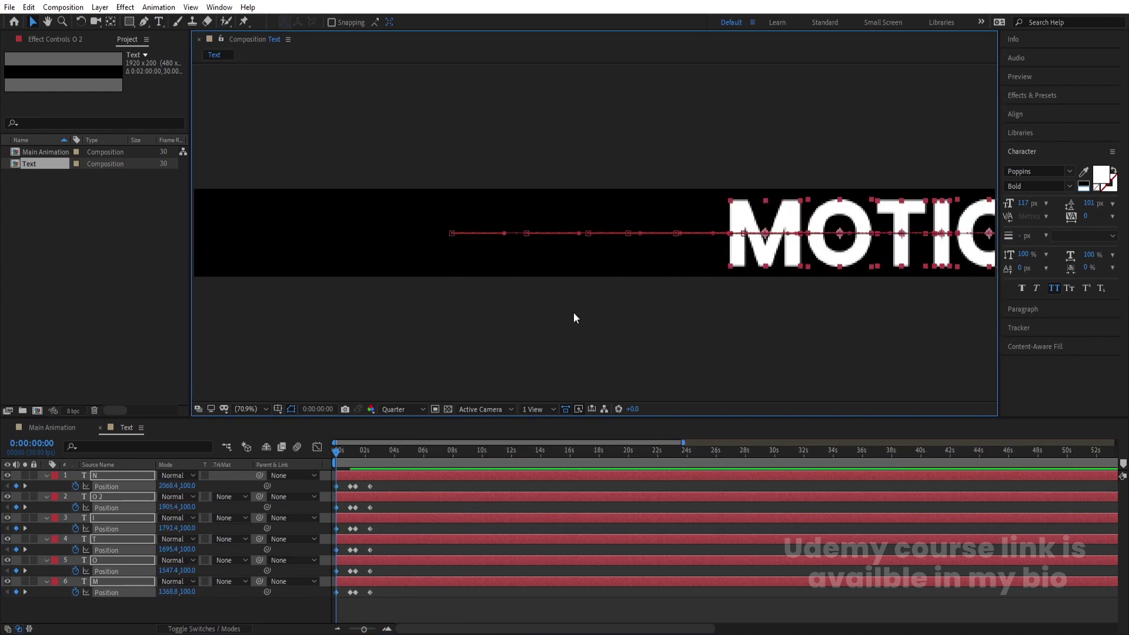
{"action": "key", "text": "comma"}
{"action": "left_click_drag", "start_coordinate": [694, 251], "coordinate": [887, 243]}
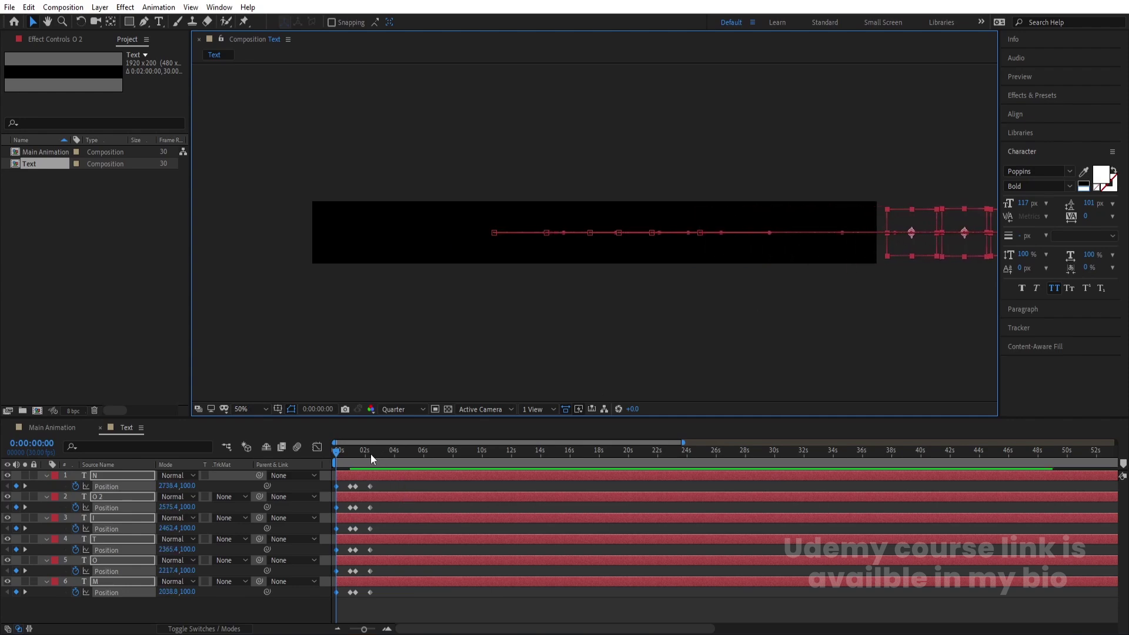
Step: At the final keyframes around 0:00:02:11, move all six letters beyond the left edge of the composition and preview the motion
{"action": "left_click", "coordinate": [370, 454]}
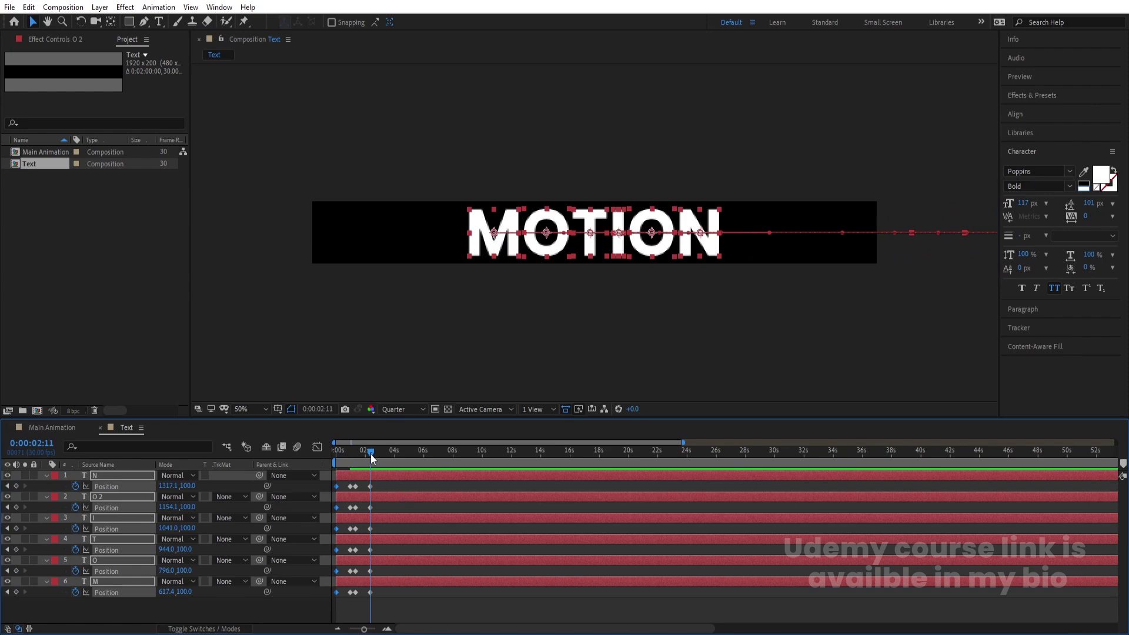
{"action": "left_click_drag", "start_coordinate": [384, 483], "coordinate": [369, 613]}
{"action": "left_click_drag", "start_coordinate": [708, 248], "coordinate": [298, 227]}
{"action": "key", "text": "space"}
Step: Apply Easy Ease to every Position keyframe on all six letter layers
{"action": "scroll", "coordinate": [404, 490], "scroll_direction": "up", "scroll_amount": 3}
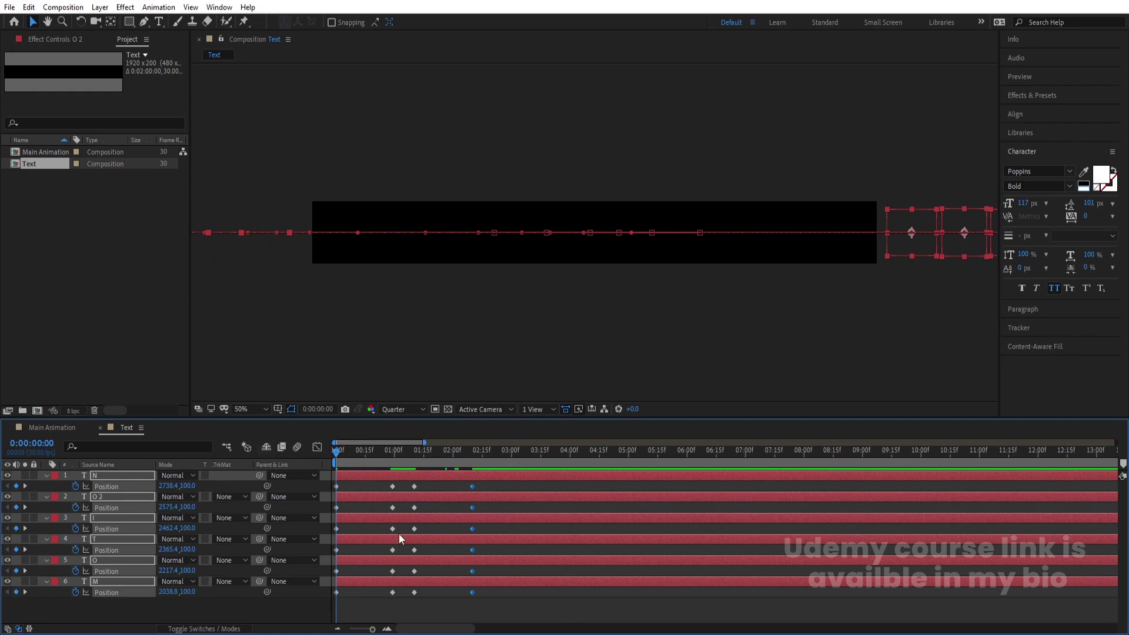
{"action": "left_click_drag", "start_coordinate": [486, 597], "coordinate": [279, 441]}
{"action": "key", "text": "F9"}
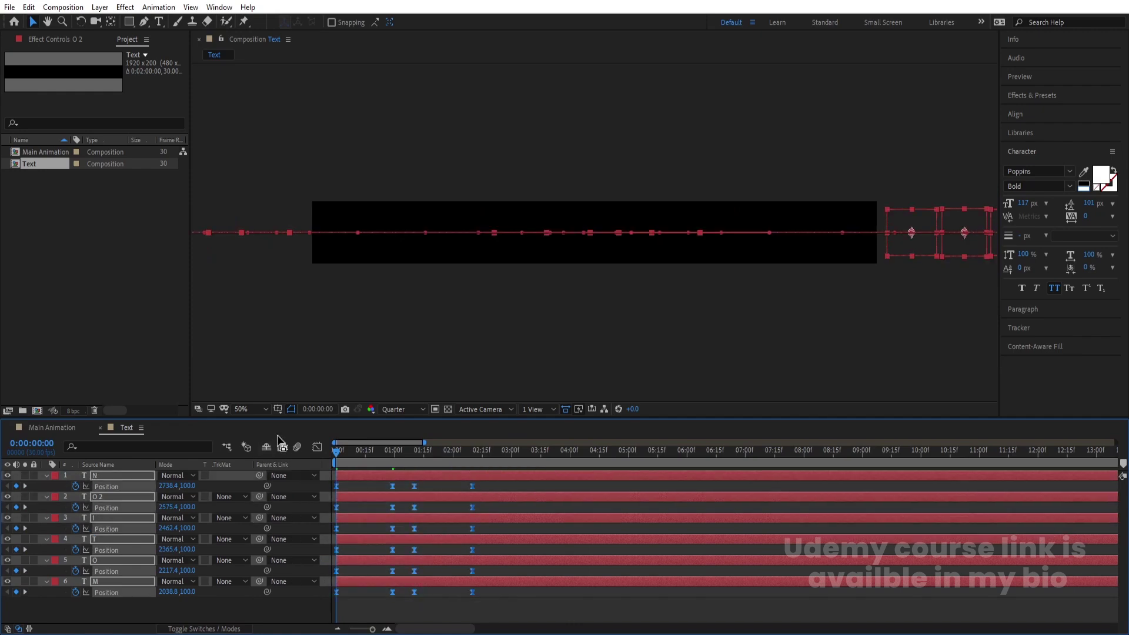
Step: Shape the Position speed graph so the letters enter fast and slow into the centre, then exit with a late peak, and preview it
{"action": "left_click", "coordinate": [317, 446]}
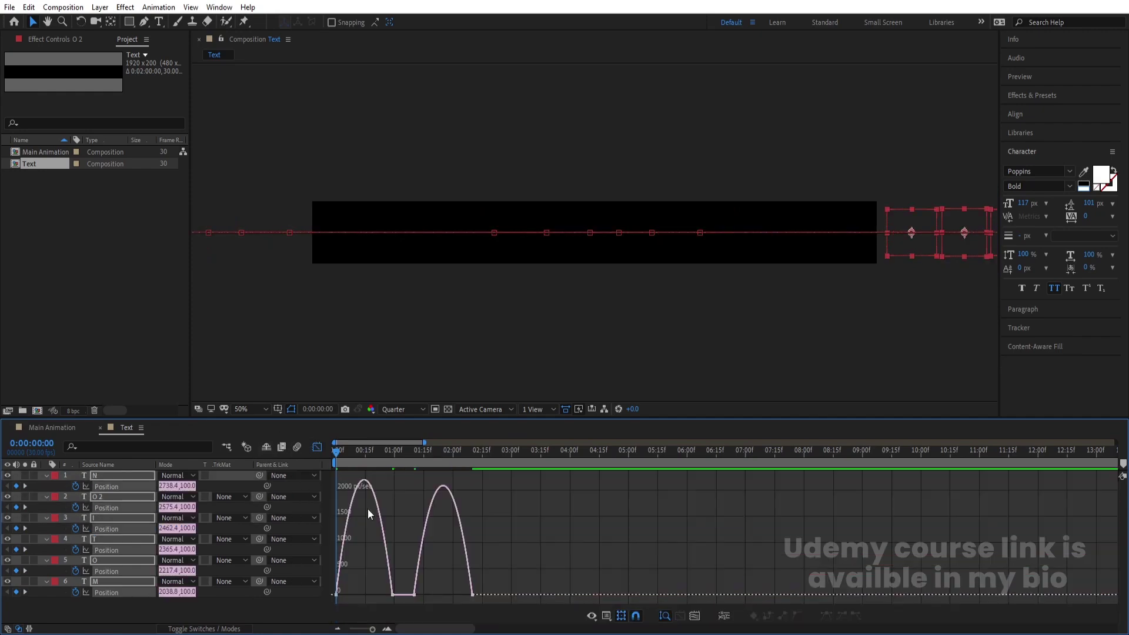
{"action": "scroll", "coordinate": [388, 543], "scroll_direction": "up", "scroll_amount": 2}
{"action": "left_click_drag", "start_coordinate": [404, 551], "coordinate": [356, 590]}
{"action": "left_click_drag", "start_coordinate": [467, 558], "coordinate": [549, 590]}
{"action": "key", "text": "space"}
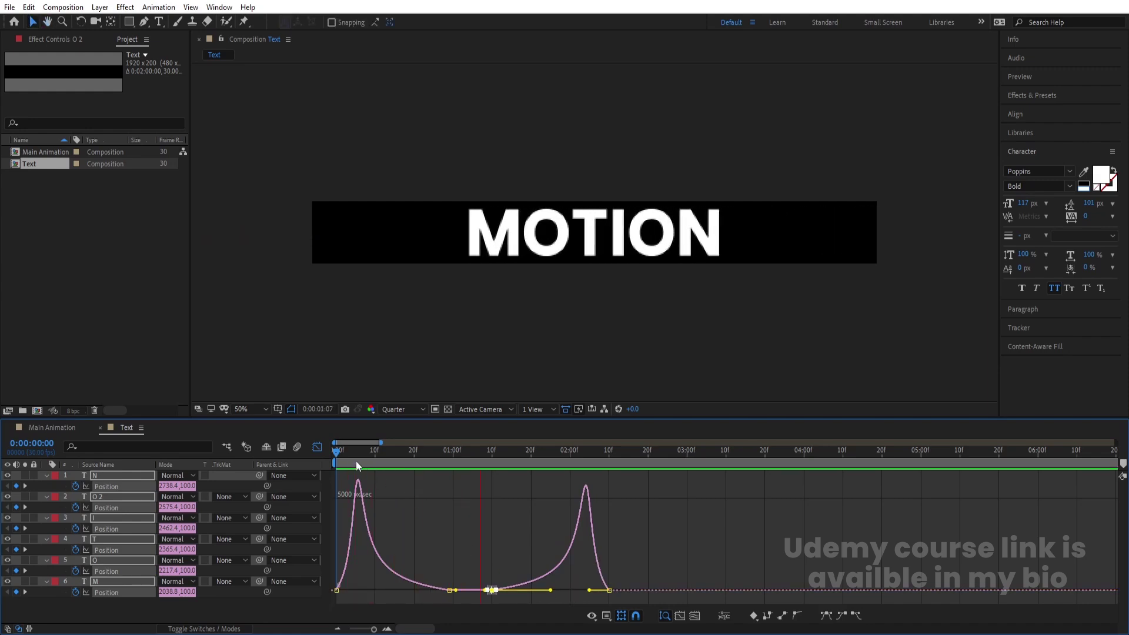
{"action": "left_click", "coordinate": [316, 448]}
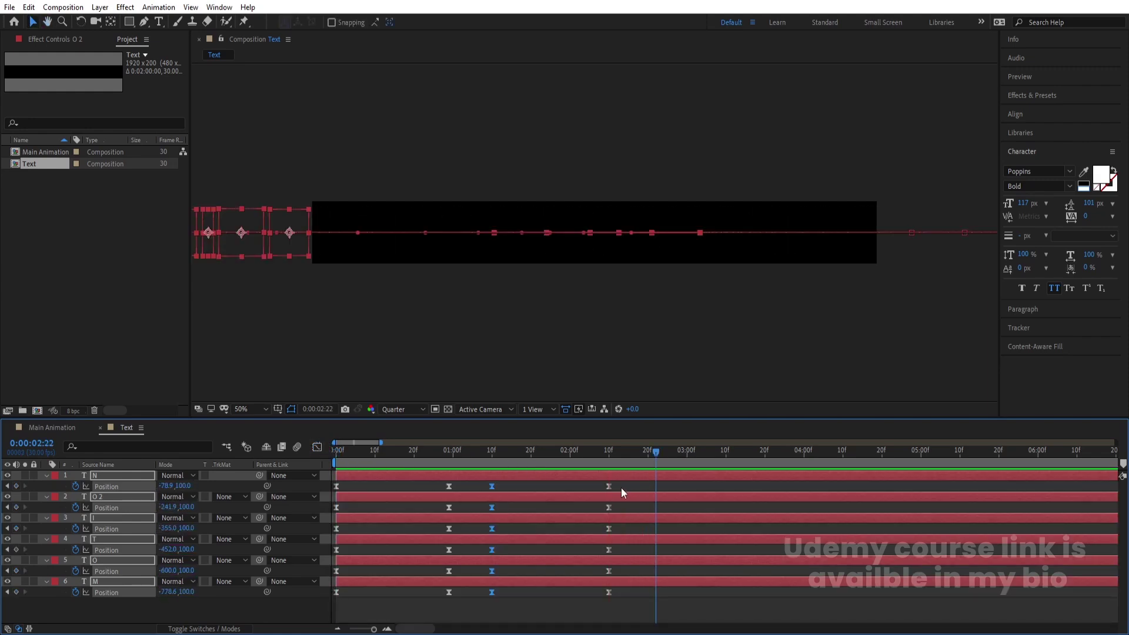
Step: Stretch all Position keyframes proportionally so the last ones land at 0:00:04:00, then preview from the start
{"action": "left_click_drag", "start_coordinate": [625, 487], "coordinate": [320, 594]}
{"action": "left_click_drag", "start_coordinate": [610, 485], "coordinate": [803, 492], "text": "alt"}
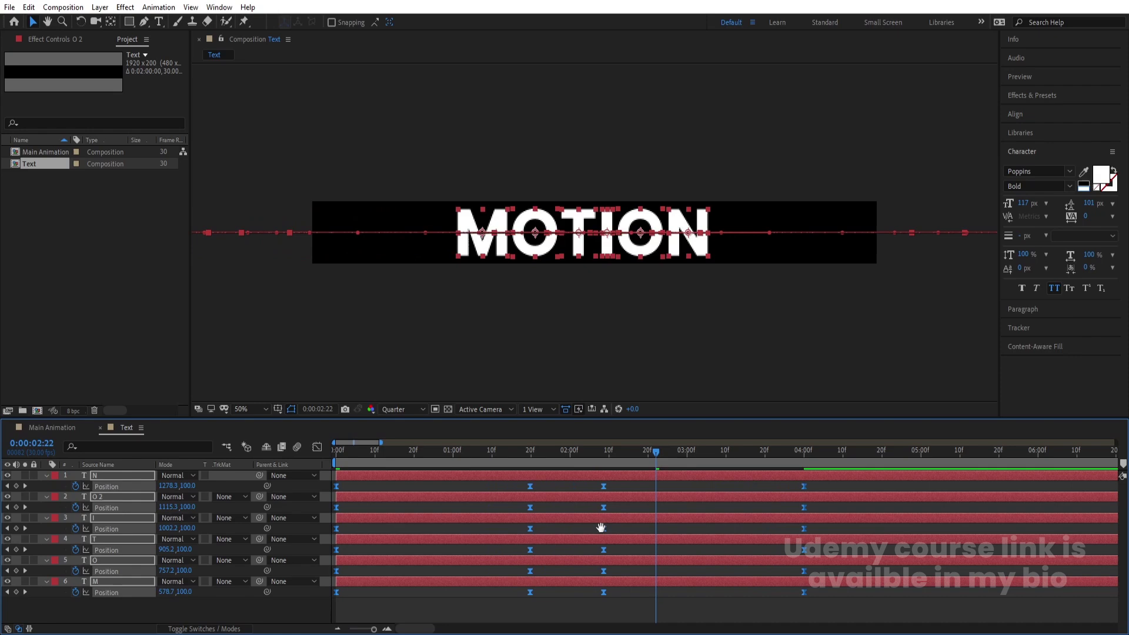
{"action": "left_click_drag", "start_coordinate": [425, 453], "coordinate": [298, 452]}
{"action": "key", "text": "space"}
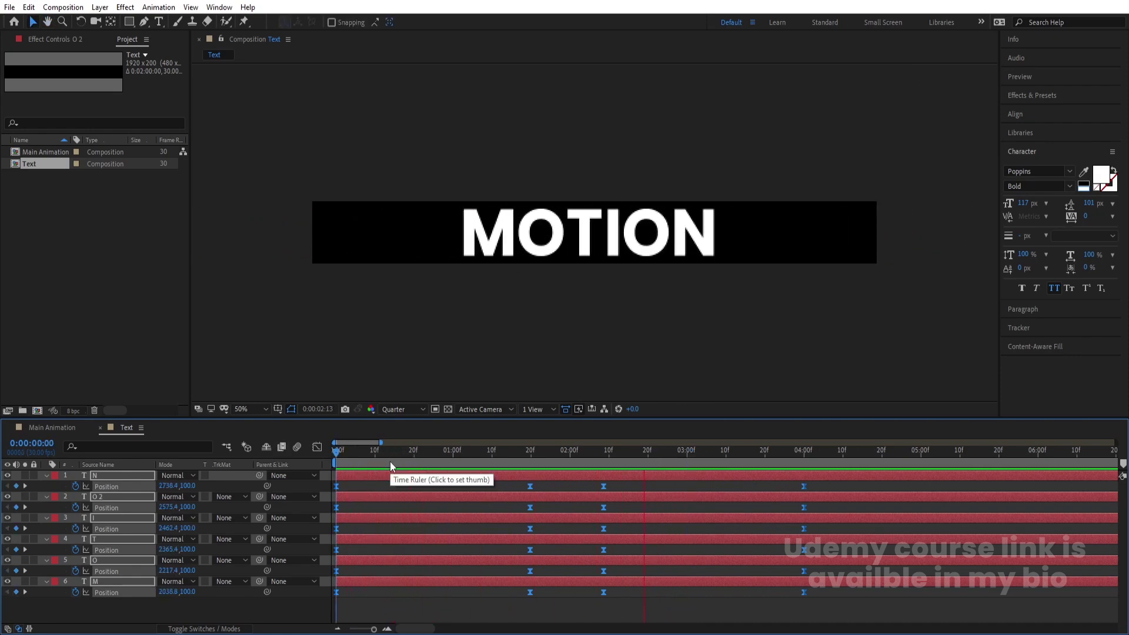
{"action": "key", "text": "space"}
Step: Stagger the O, T and I layers to start at frames 5, 10 and 15 respectively
{"action": "scroll", "coordinate": [358, 491], "scroll_direction": "up", "scroll_amount": 2}
{"action": "left_click", "coordinate": [370, 599]}
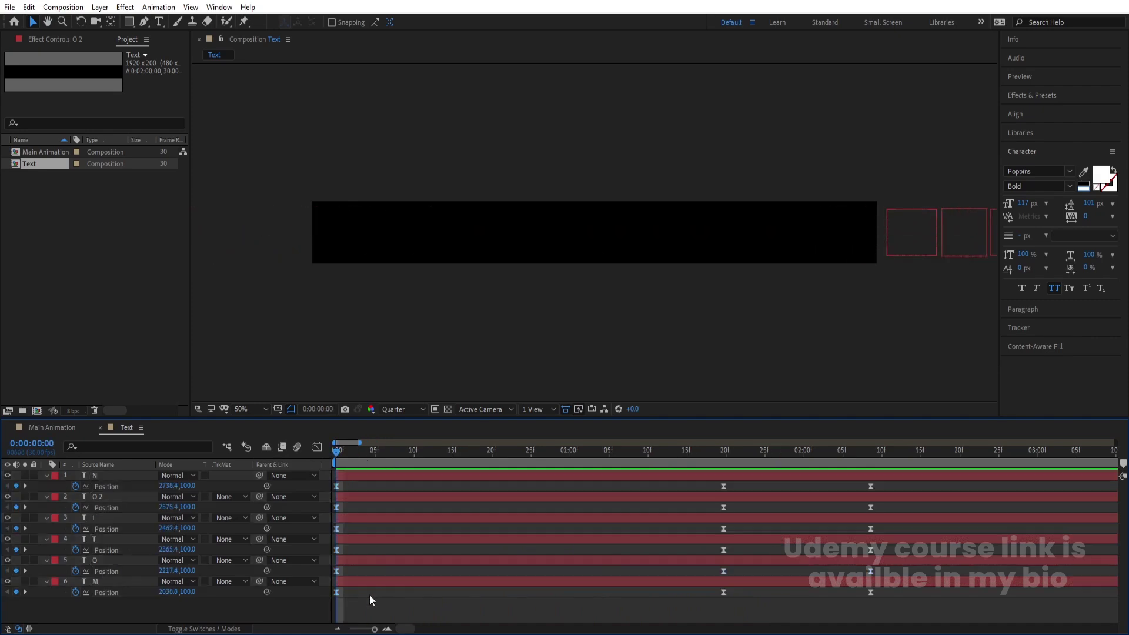
{"action": "left_click", "coordinate": [374, 463]}
{"action": "left_click", "coordinate": [377, 562]}
{"action": "key", "text": "["}
{"action": "left_click", "coordinate": [414, 456]}
{"action": "left_click", "coordinate": [435, 537]}
{"action": "key", "text": "["}
{"action": "left_click", "coordinate": [451, 451]}
{"action": "left_click", "coordinate": [456, 517]}
{"action": "key", "text": "["}
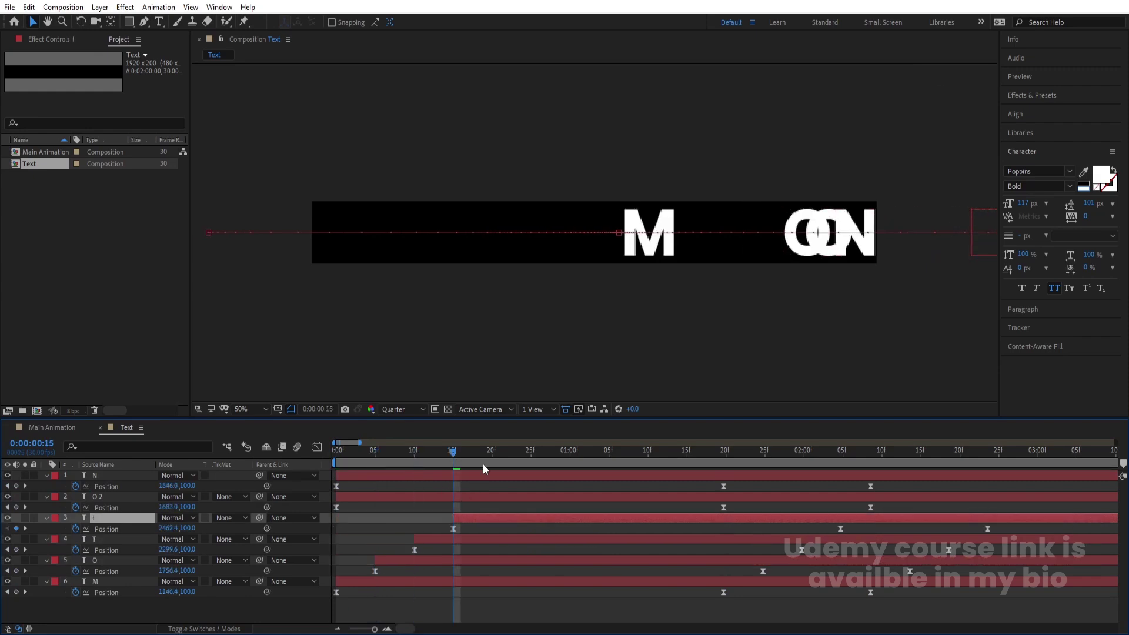
Step: Start the O 2 layer at frame 20 and the N layer at frame 25, then preview the staggered animation
{"action": "left_click", "coordinate": [493, 450]}
{"action": "left_click", "coordinate": [495, 496]}
{"action": "key", "text": "["}
{"action": "left_click", "coordinate": [531, 453]}
{"action": "left_click", "coordinate": [531, 479]}
{"action": "key", "text": "["}
{"action": "key", "text": "minus"}
{"action": "key", "text": "minus"}
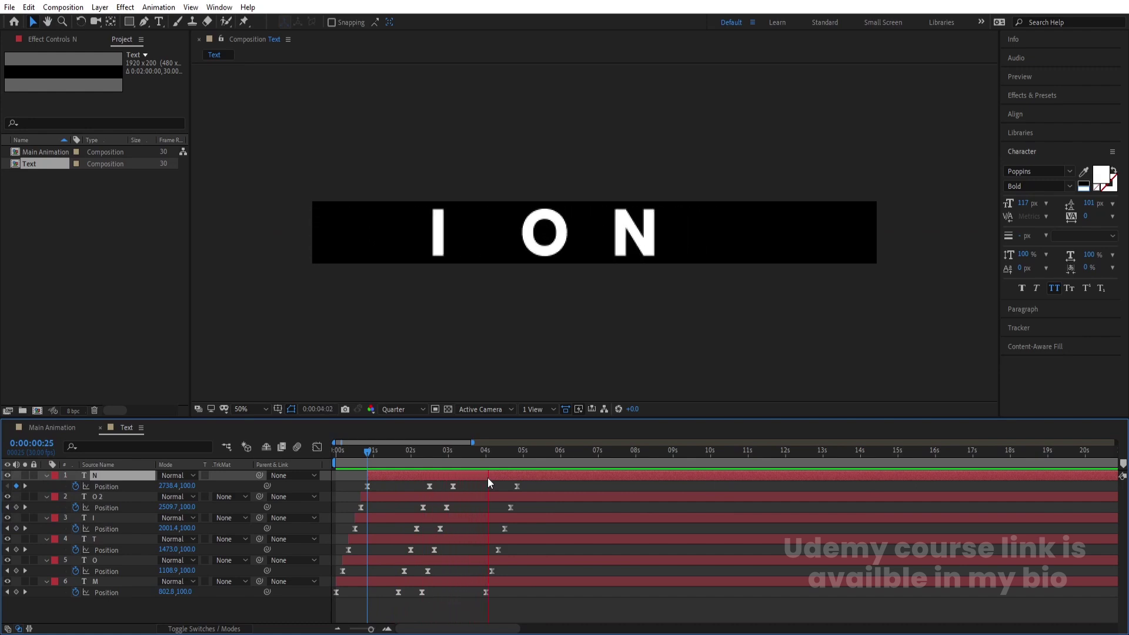
{"action": "key", "text": "space"}
Step: Trim the beginning of all six letter layers to 0:00:00:25, where the N layer starts
{"action": "left_click", "coordinate": [372, 463]}
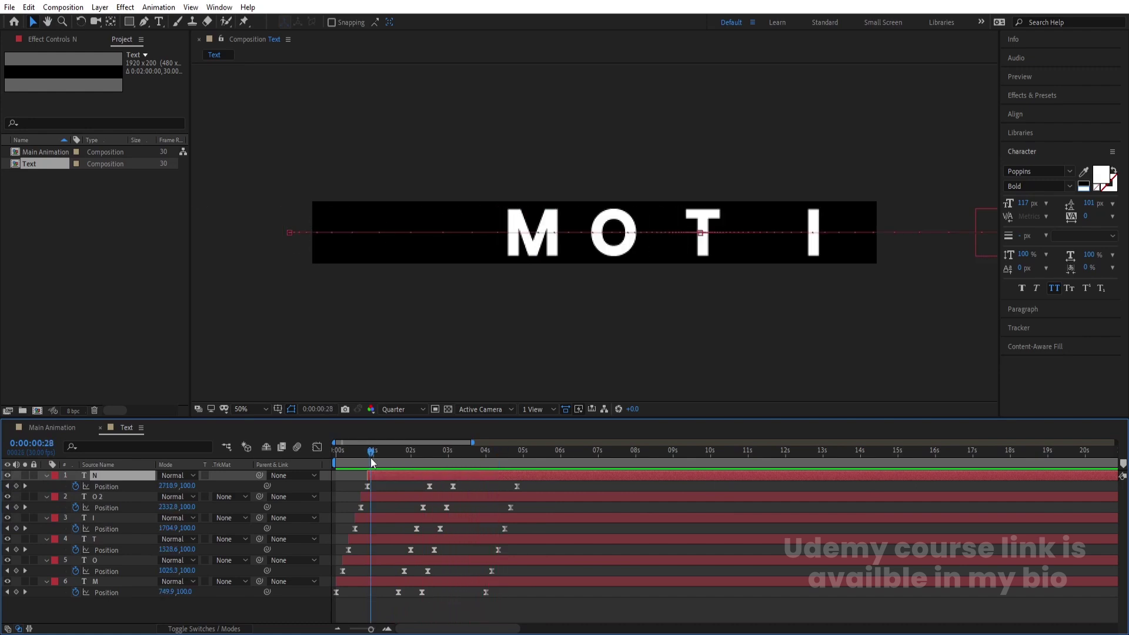
{"action": "left_click_drag", "start_coordinate": [372, 462], "coordinate": [367, 463]}
{"action": "left_click", "coordinate": [356, 582], "text": "shift"}
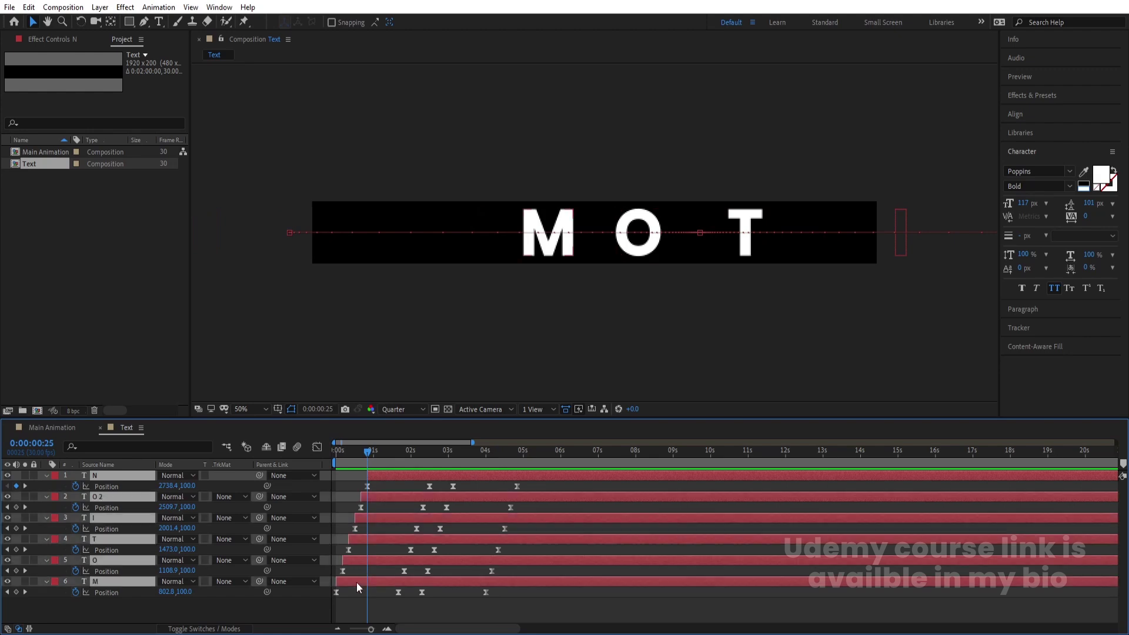
{"action": "key", "text": "Num_Lock"}
{"action": "key", "text": "minus"}
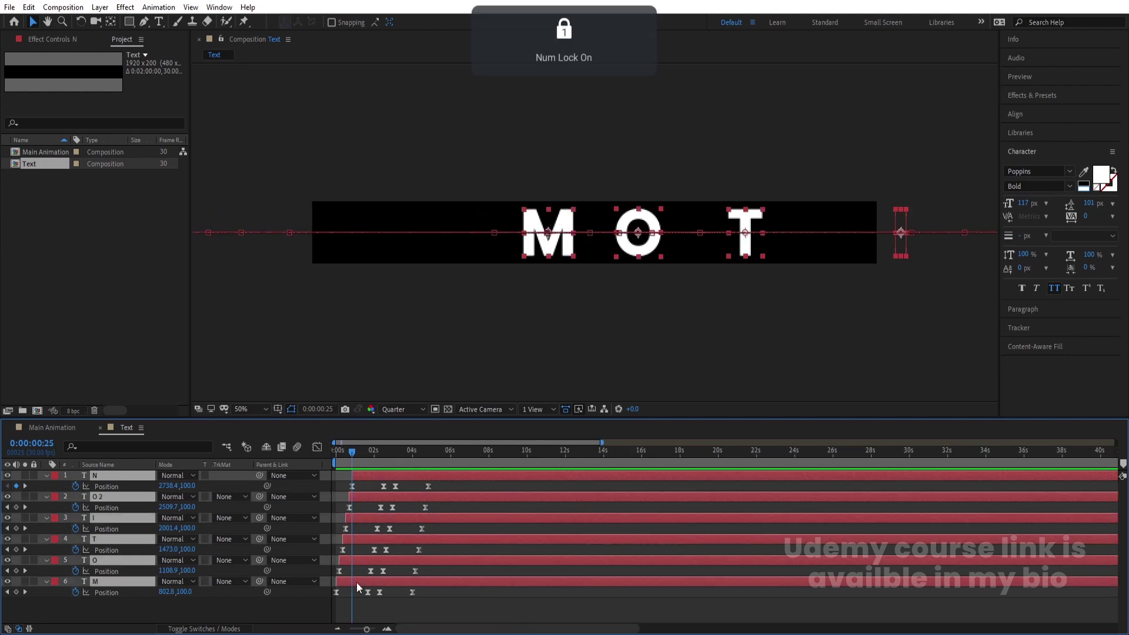
{"action": "key", "text": "alt+bracketleft"}
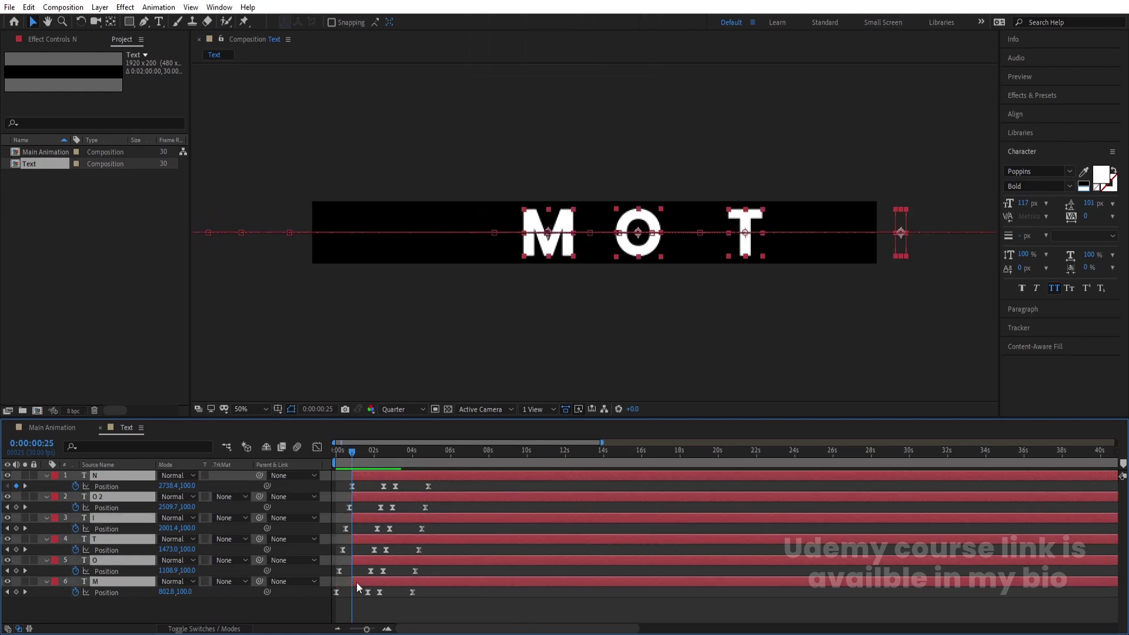
Step: Shift all six trimmed letter layers so they start at 0:00:00:00, then deselect them
{"action": "left_click", "coordinate": [335, 456]}
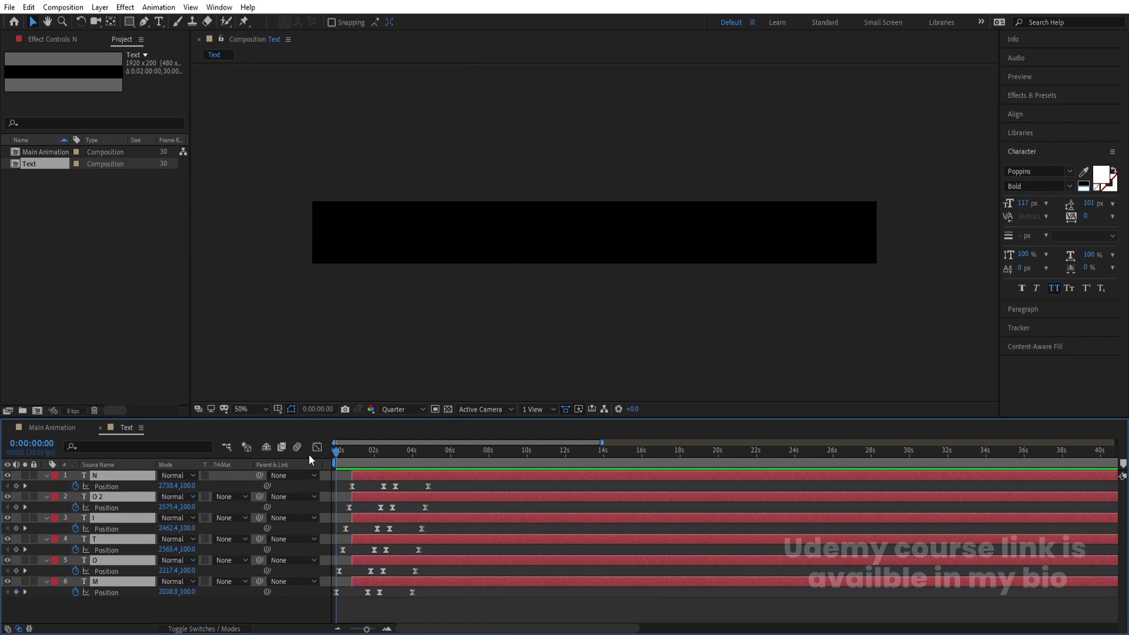
{"action": "key", "text": "bracketleft"}
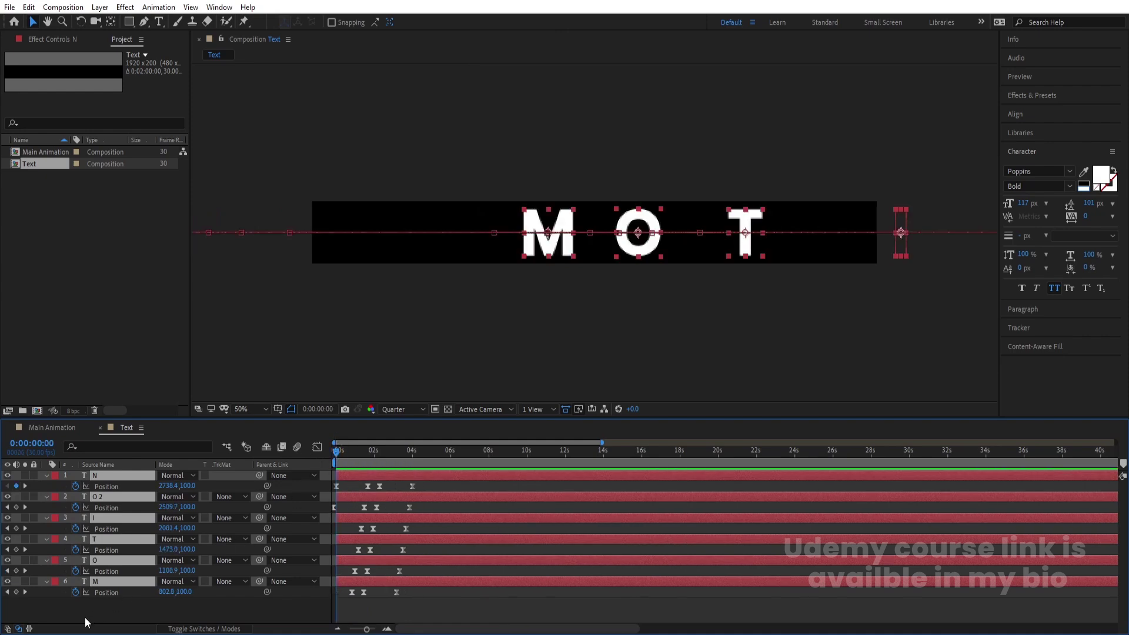
{"action": "left_click", "coordinate": [84, 615]}
Step: Add the expression loopOut() to the Position property of the M, O and T layers
{"action": "left_click", "coordinate": [75, 592], "text": "alt"}
{"action": "type", "text": "loopOut("}
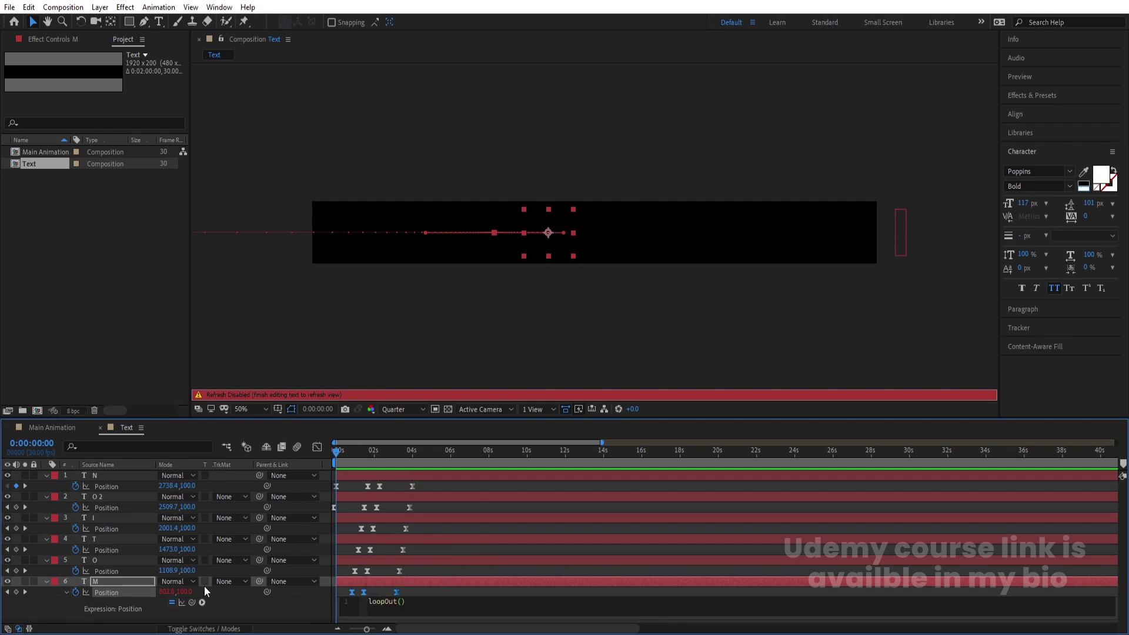
{"action": "left_click", "coordinate": [410, 593]}
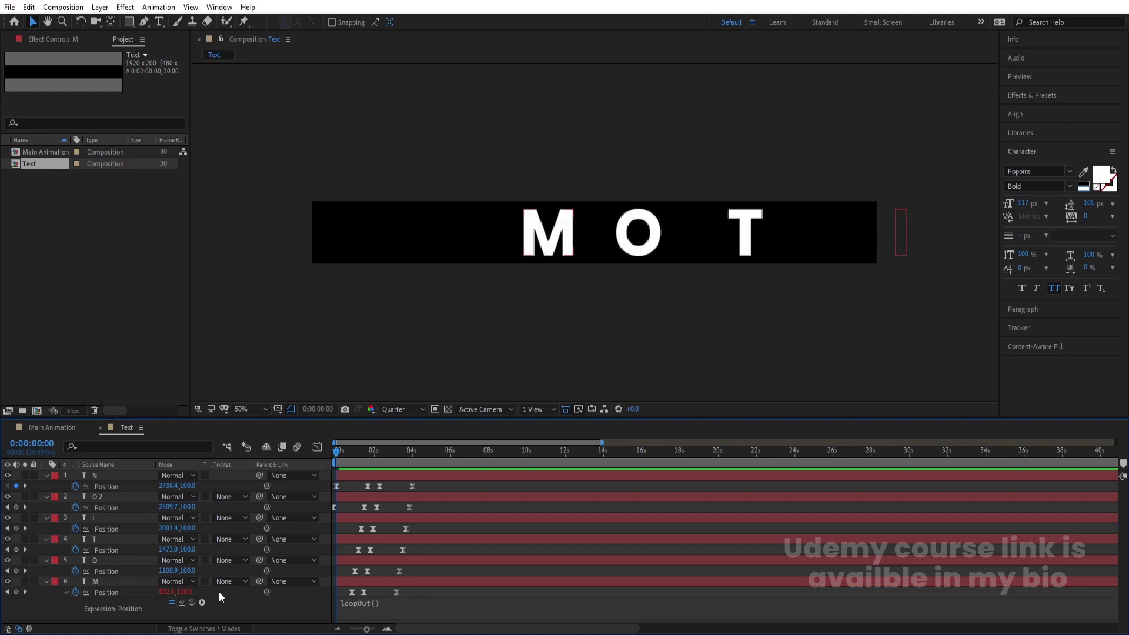
{"action": "left_click", "coordinate": [76, 570], "text": "alt"}
{"action": "type", "text": "loopOut()"}
{"action": "left_click", "coordinate": [76, 549], "text": "alt"}
{"action": "type", "text": "loopOut()"}
Step: Add the expression loopOut() to Position on the I, O 2 and N layers, then collapse the layer properties and preview the loop
{"action": "left_click", "coordinate": [75, 528], "text": "alt"}
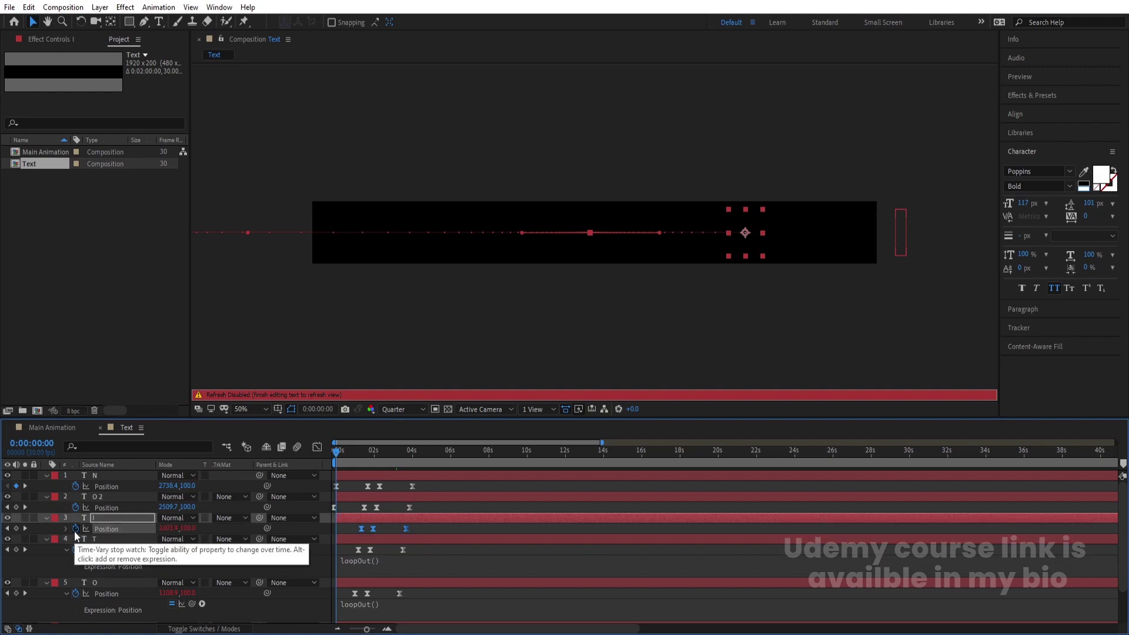
{"action": "type", "text": "loopOut()"}
{"action": "left_click", "coordinate": [76, 506], "text": "alt"}
{"action": "type", "text": "loopOut()"}
{"action": "left_click", "coordinate": [75, 486], "text": "alt"}
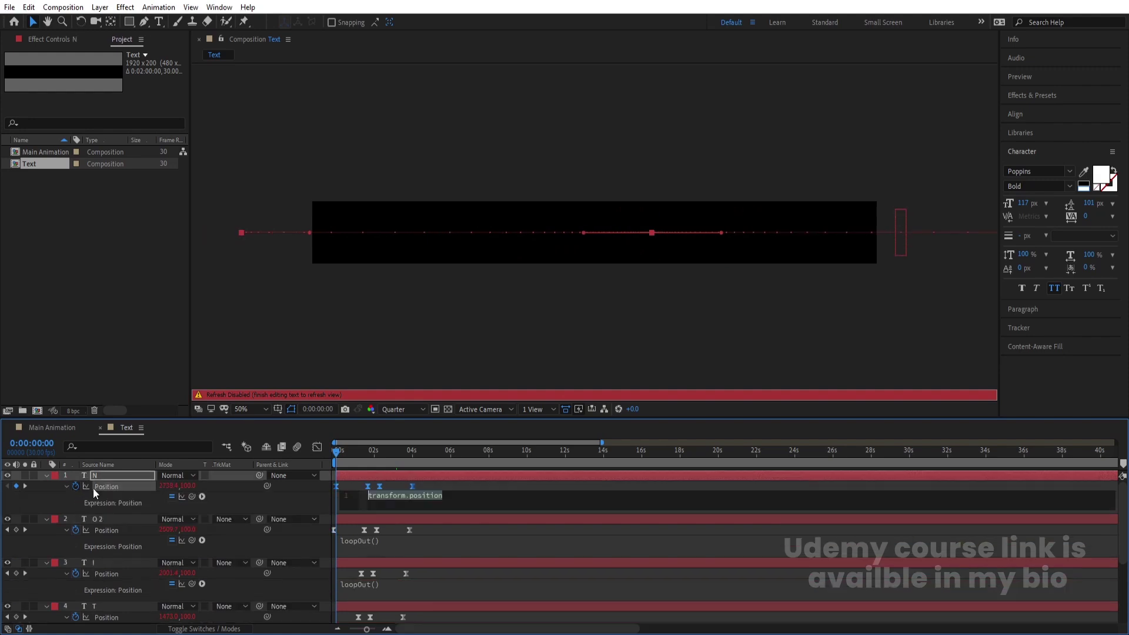
{"action": "type", "text": "loopOut()"}
{"action": "left_click", "coordinate": [216, 481]}
{"action": "key", "text": "u"}
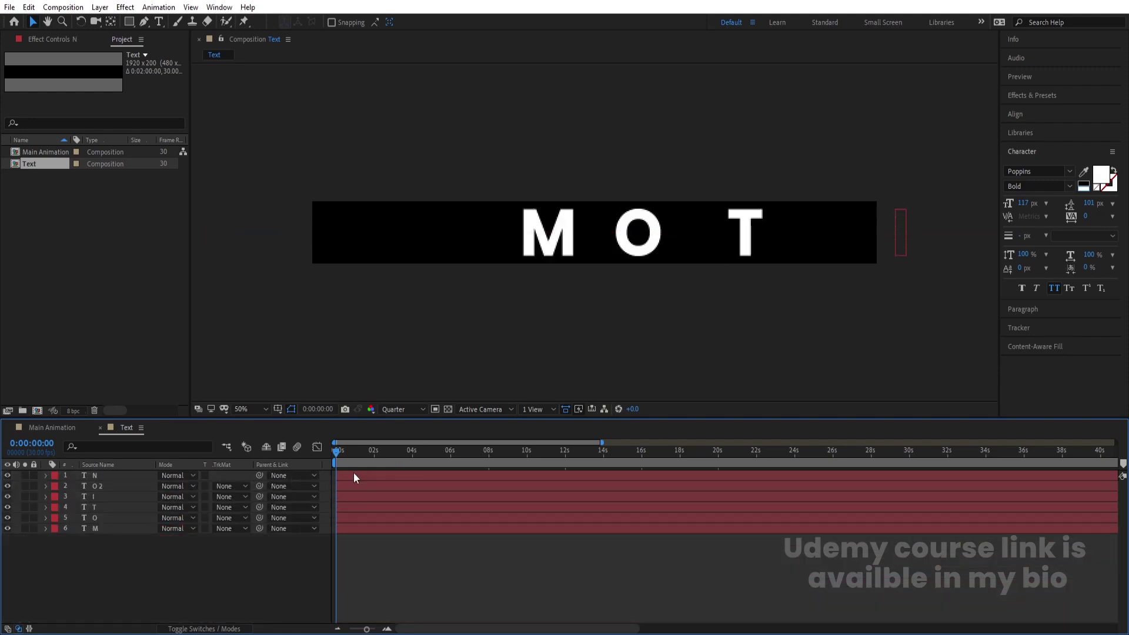
{"action": "key", "text": "space"}
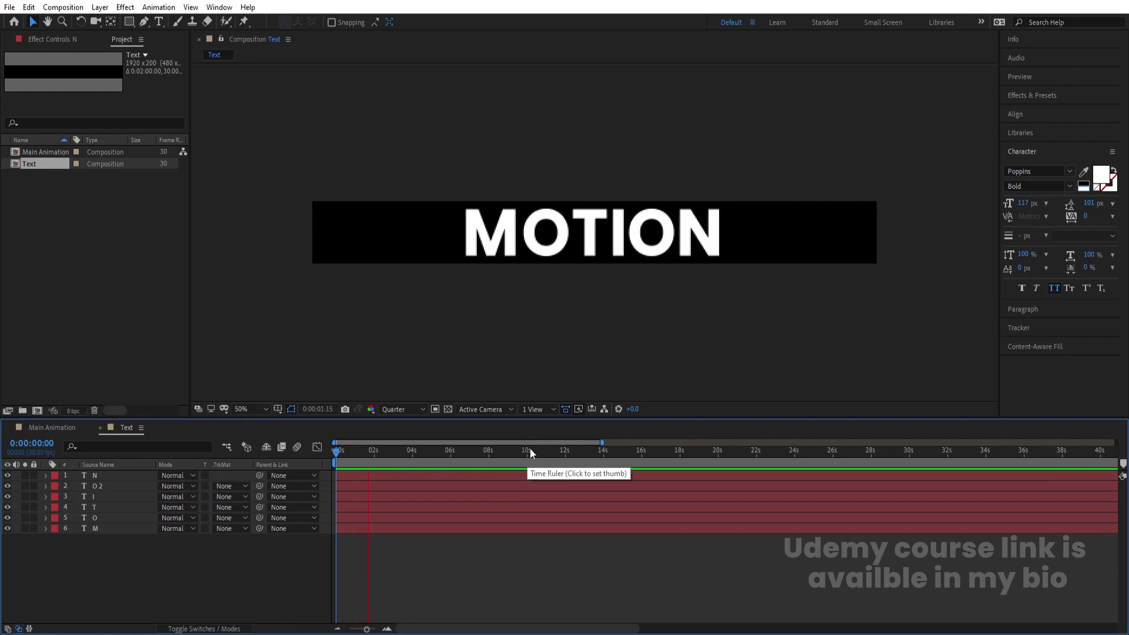
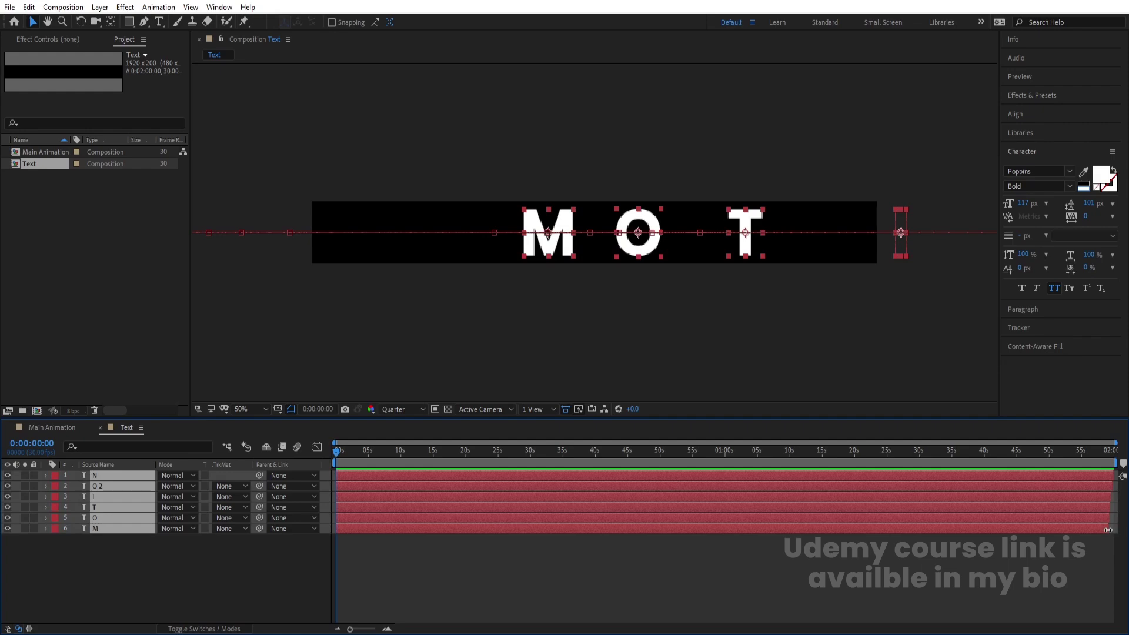
Step: Extend the ends of all six letter layers to the end of the Text composition and return to the timeline start
{"action": "left_click", "coordinate": [1102, 463]}
{"action": "left_click_drag", "start_coordinate": [1110, 525], "coordinate": [1117, 526]}
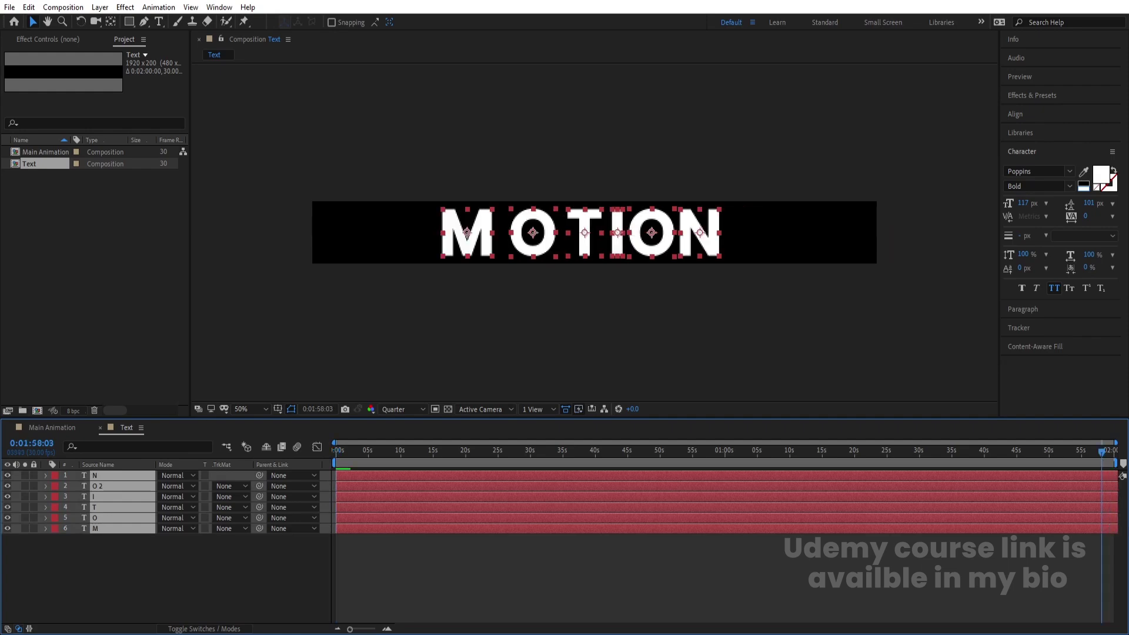
{"action": "left_click_drag", "start_coordinate": [360, 454], "coordinate": [121, 464]}
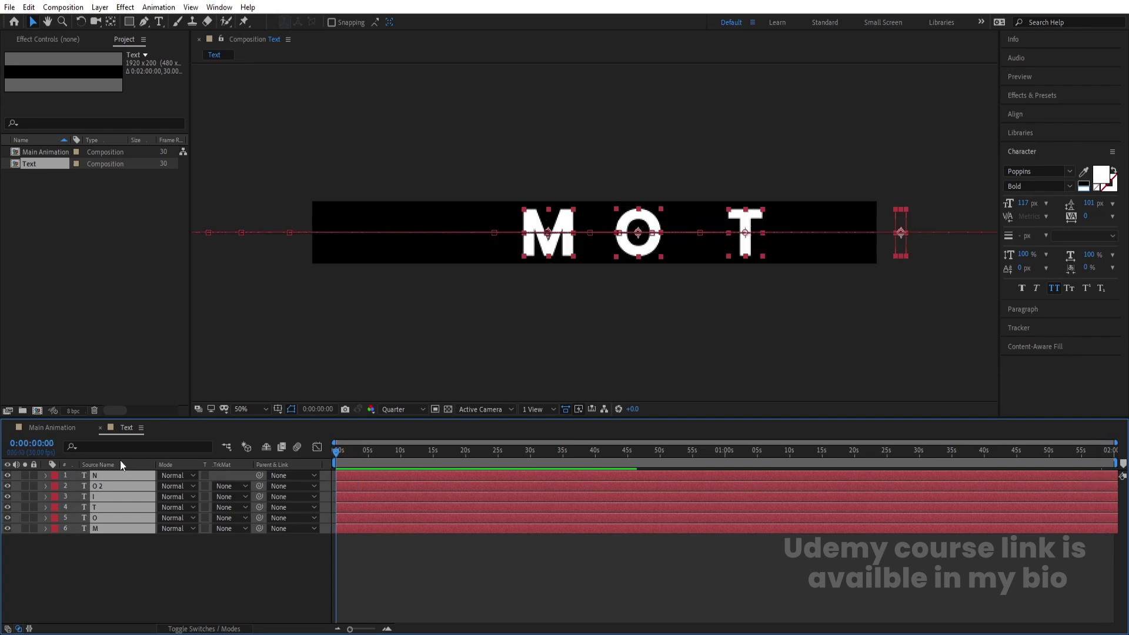
Step: Add the Text composition as a layer in the Main Animation composition and preview it
{"action": "left_click", "coordinate": [70, 432]}
{"action": "left_click_drag", "start_coordinate": [36, 169], "coordinate": [83, 308]}
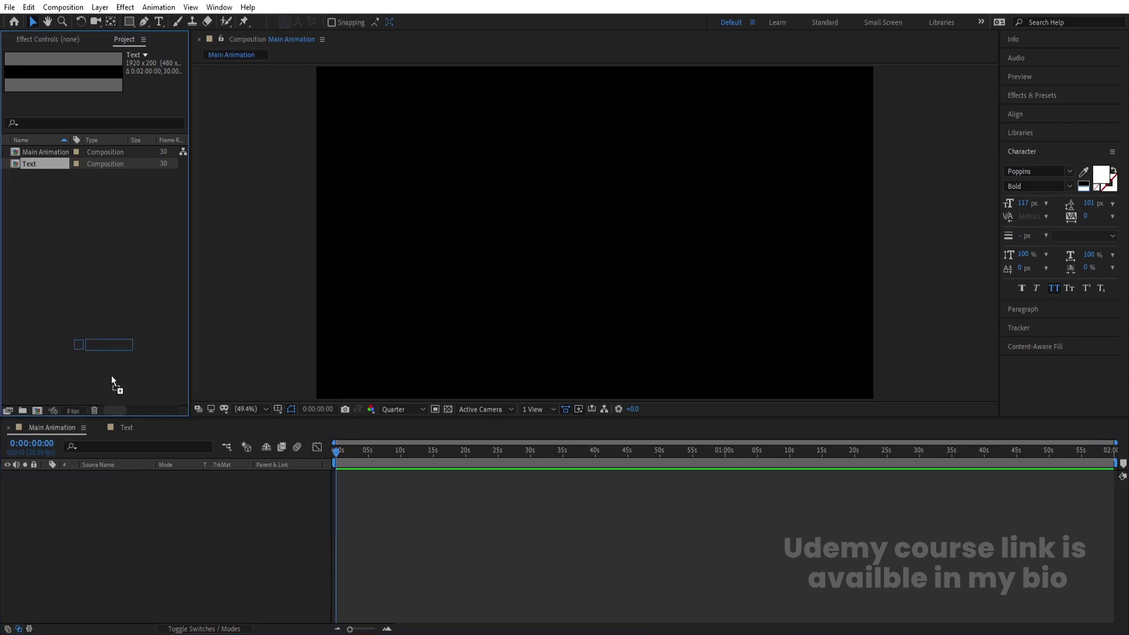
{"action": "left_click_drag", "start_coordinate": [160, 510], "coordinate": [160, 509]}
{"action": "key", "text": "space"}
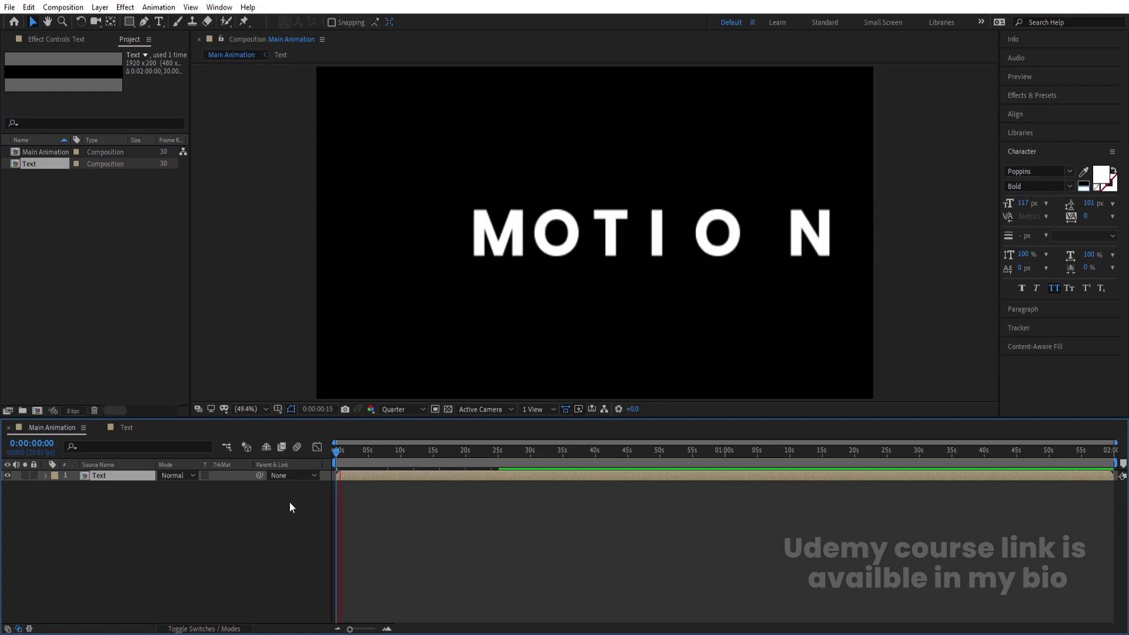
{"action": "key", "text": "space"}
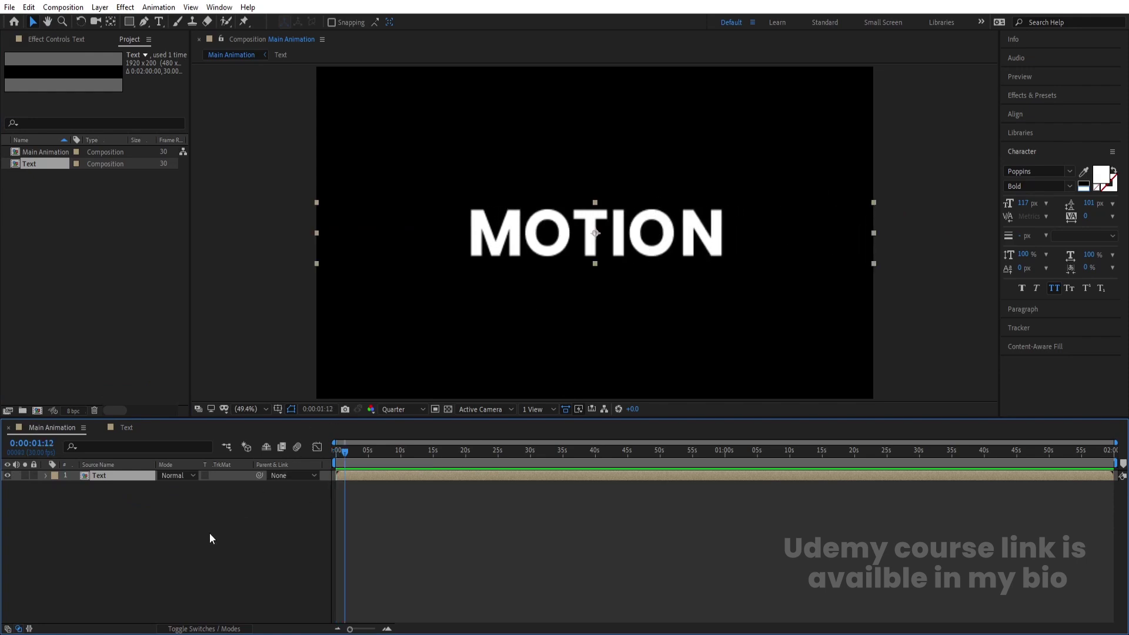
{"action": "left_click", "coordinate": [209, 533]}
Step: In the Text composition, create a purple 1920 x 200 px solid and place it beneath all the letter layers
{"action": "left_click", "coordinate": [124, 427]}
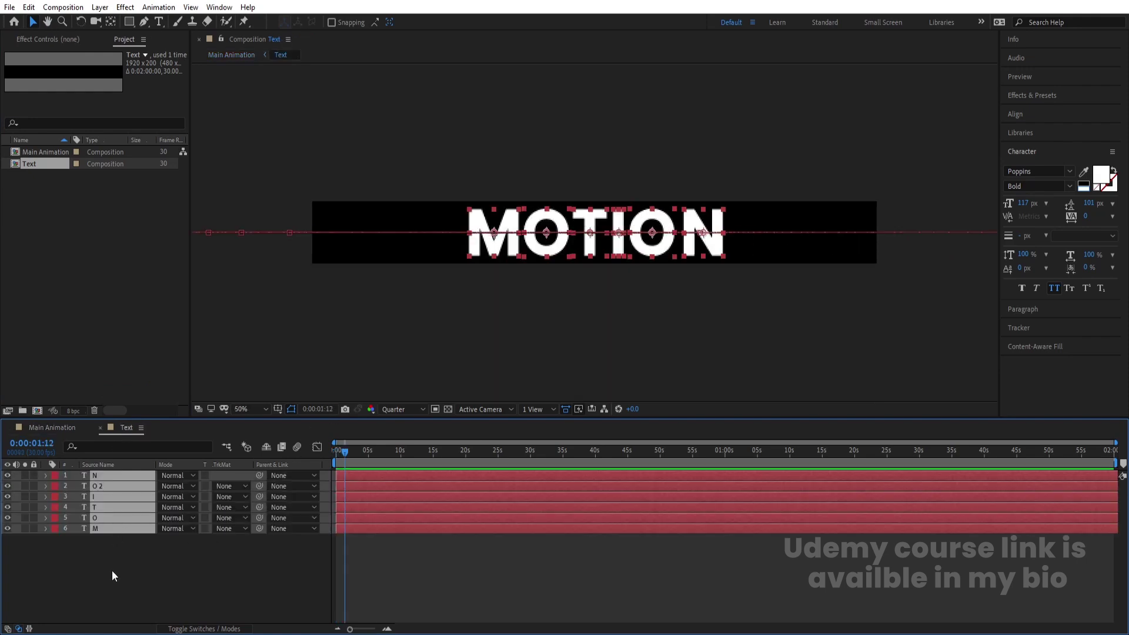
{"action": "left_click", "coordinate": [112, 570]}
{"action": "key", "text": "ctrl+y"}
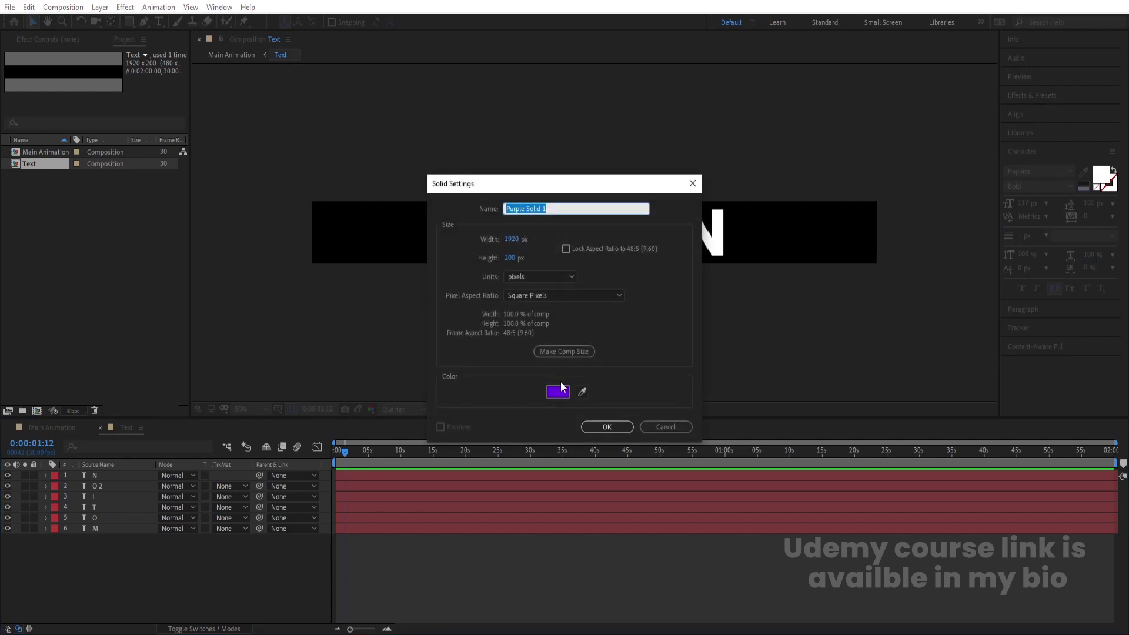
{"action": "key", "text": "Return"}
{"action": "left_click_drag", "start_coordinate": [162, 559], "coordinate": [101, 562]}
Step: In Main Animation, turn on snapping and duplicate the Text layer into five bands stacked edge to edge above and below the original
{"action": "left_click", "coordinate": [58, 427]}
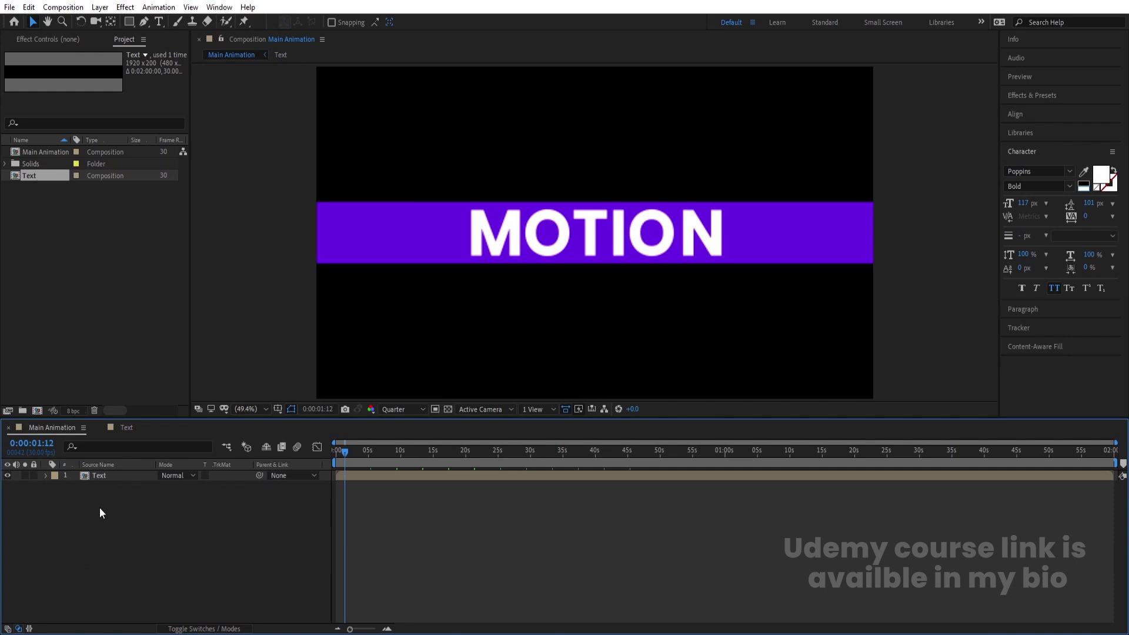
{"action": "left_click", "coordinate": [103, 478]}
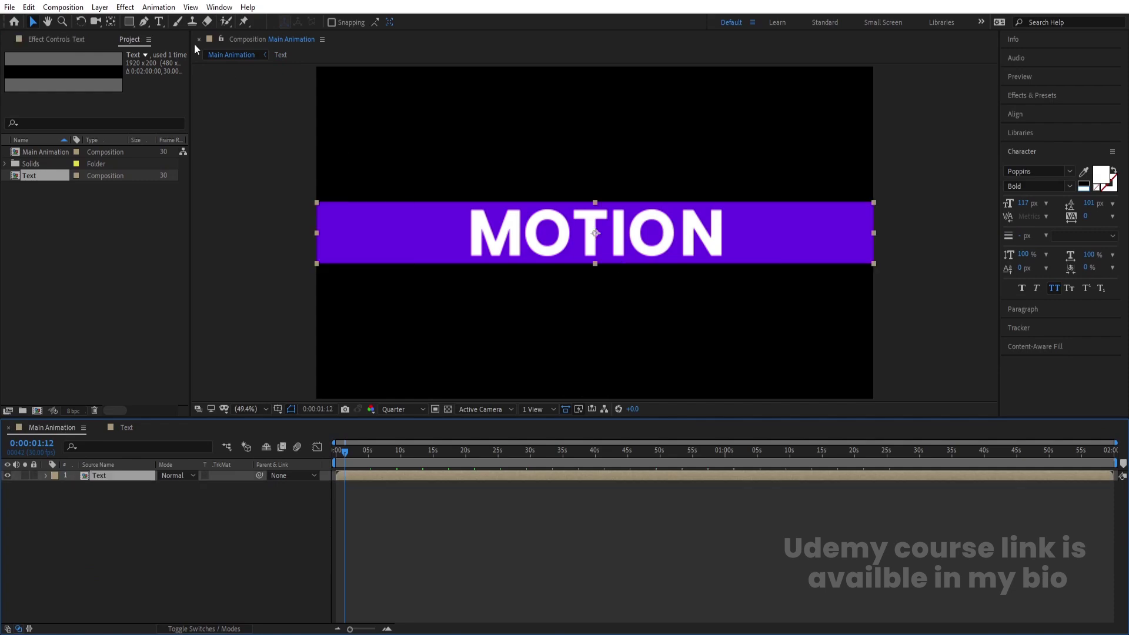
{"action": "left_click", "coordinate": [332, 23]}
{"action": "key", "text": "ctrl+d"}
{"action": "left_click_drag", "start_coordinate": [596, 257], "coordinate": [598, 202]}
{"action": "key", "text": "ctrl+d"}
{"action": "left_click_drag", "start_coordinate": [600, 153], "coordinate": [598, 351]}
{"action": "key", "text": "ctrl+d"}
{"action": "key", "text": "ctrl+d"}
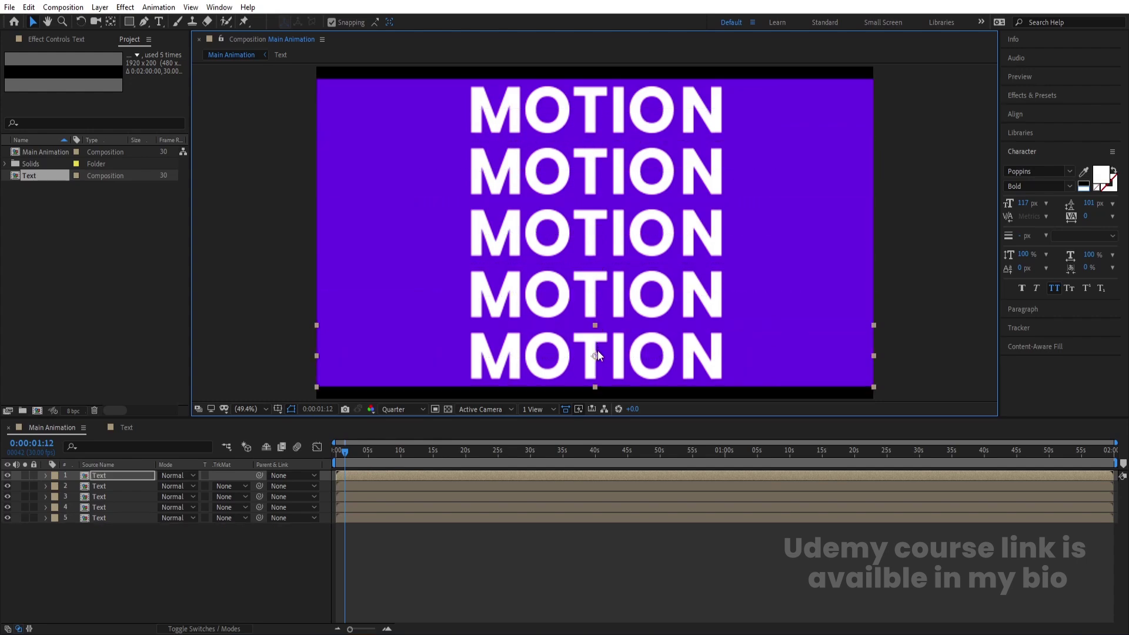
Step: Group the layers of the first, third and fifth bands together in the layer stack and time-reverse all three
{"action": "left_click", "coordinate": [667, 235], "text": "shift"}
{"action": "left_click", "coordinate": [660, 120], "text": "shift"}
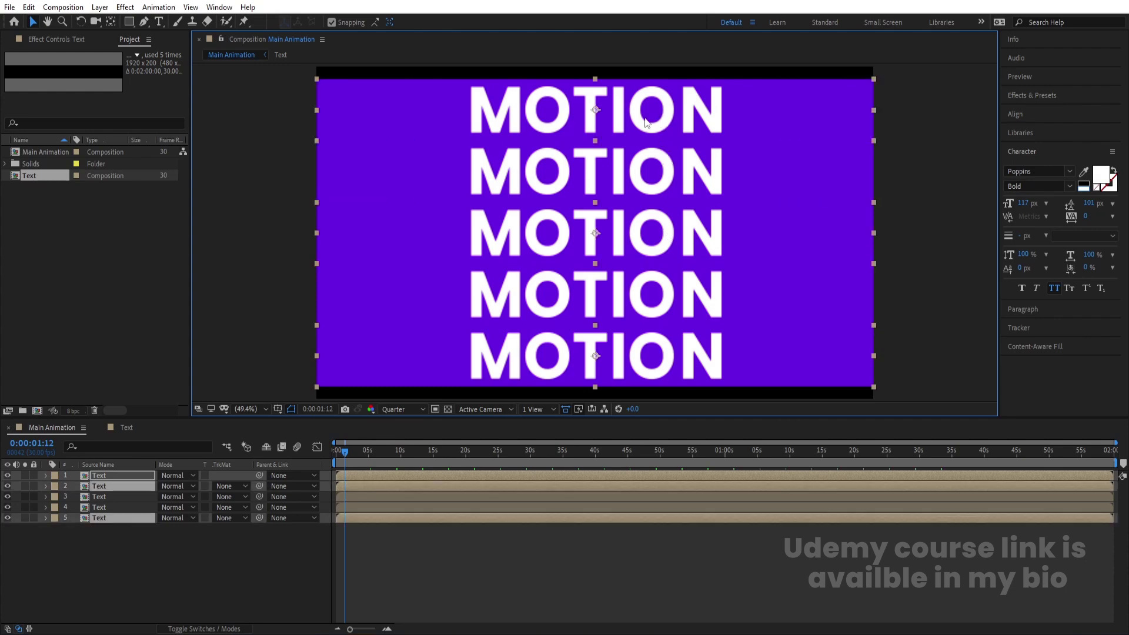
{"action": "left_click_drag", "start_coordinate": [114, 516], "coordinate": [100, 495]}
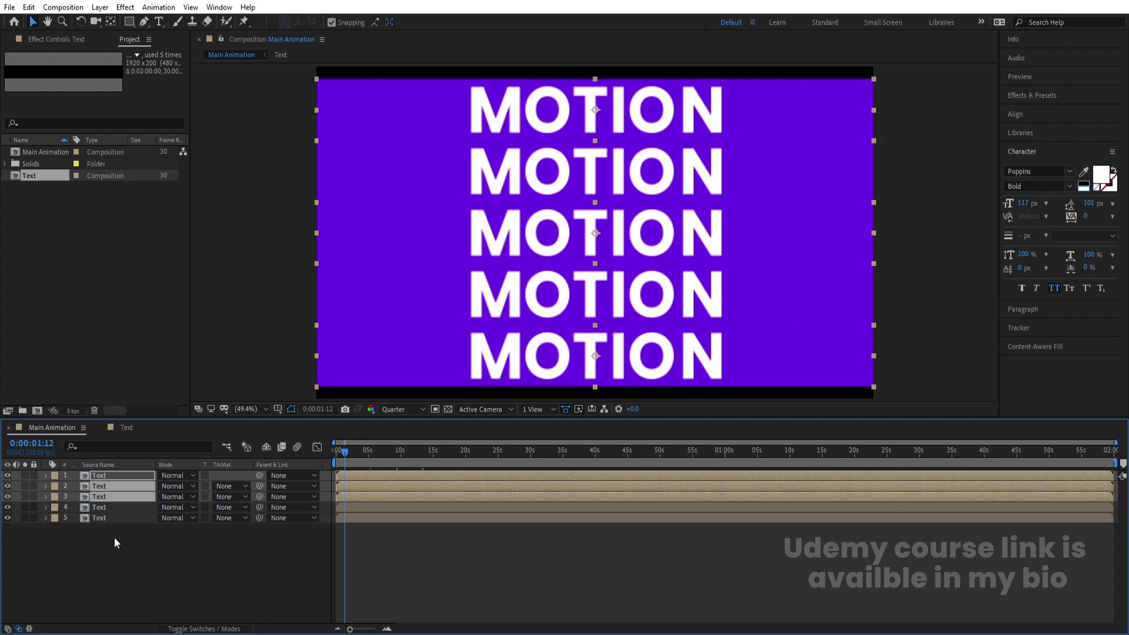
{"action": "right_click", "coordinate": [363, 477]}
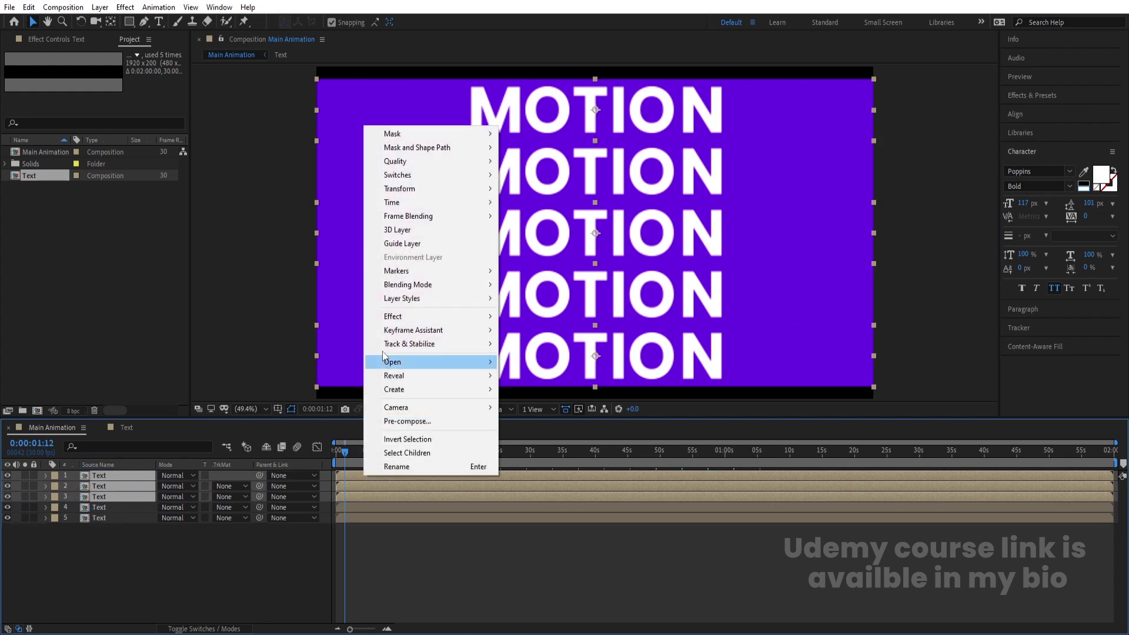
{"action": "mouse_move", "coordinate": [402, 204]}
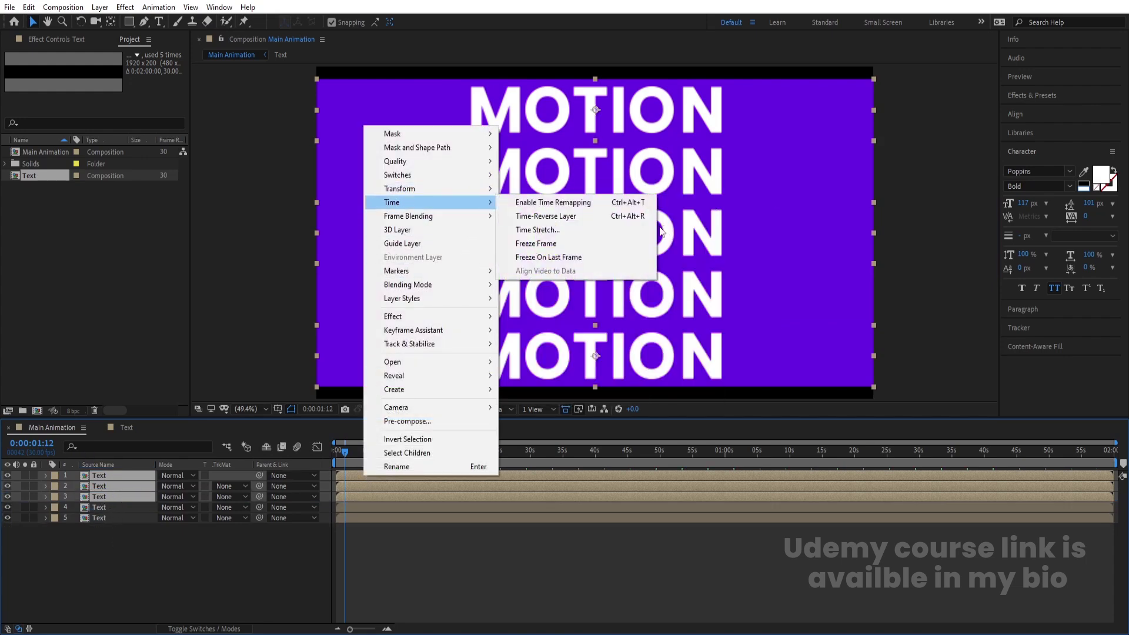
{"action": "left_click", "coordinate": [617, 215]}
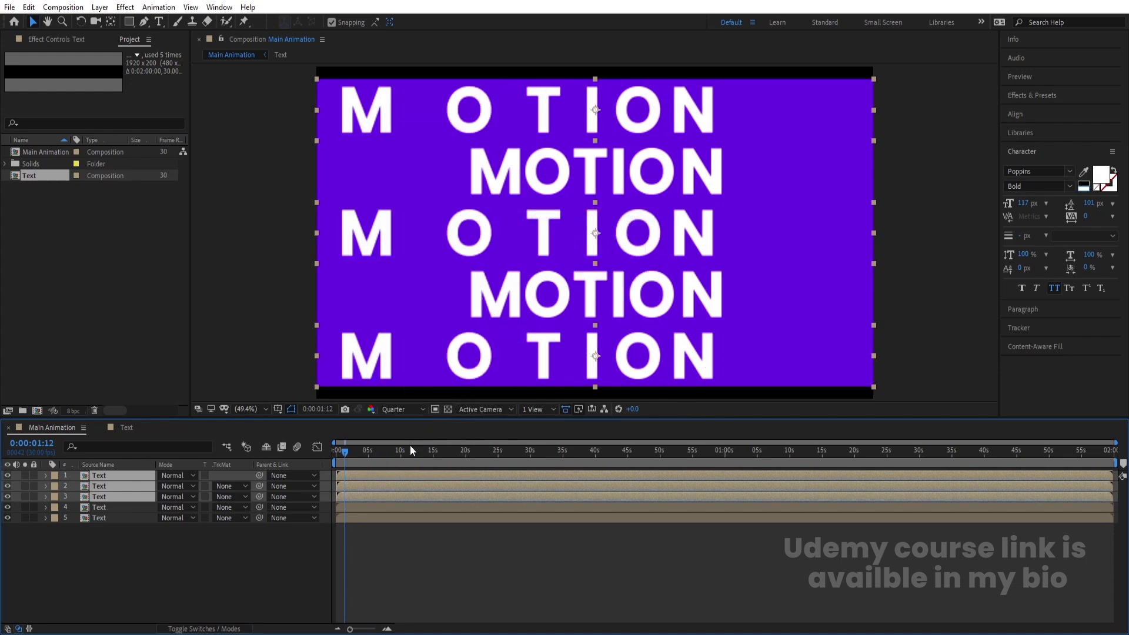
Step: Preview the alternating forward and reversed bands from the start of the timeline
{"action": "key", "text": "Home"}
{"action": "key", "text": "space"}
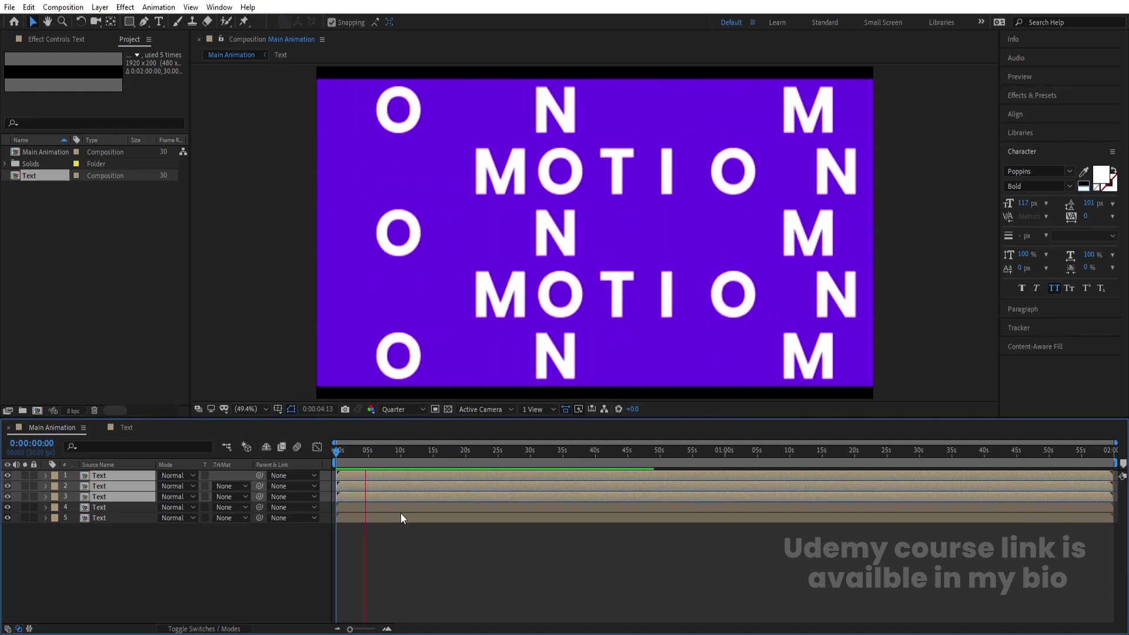
{"action": "key", "text": "space"}
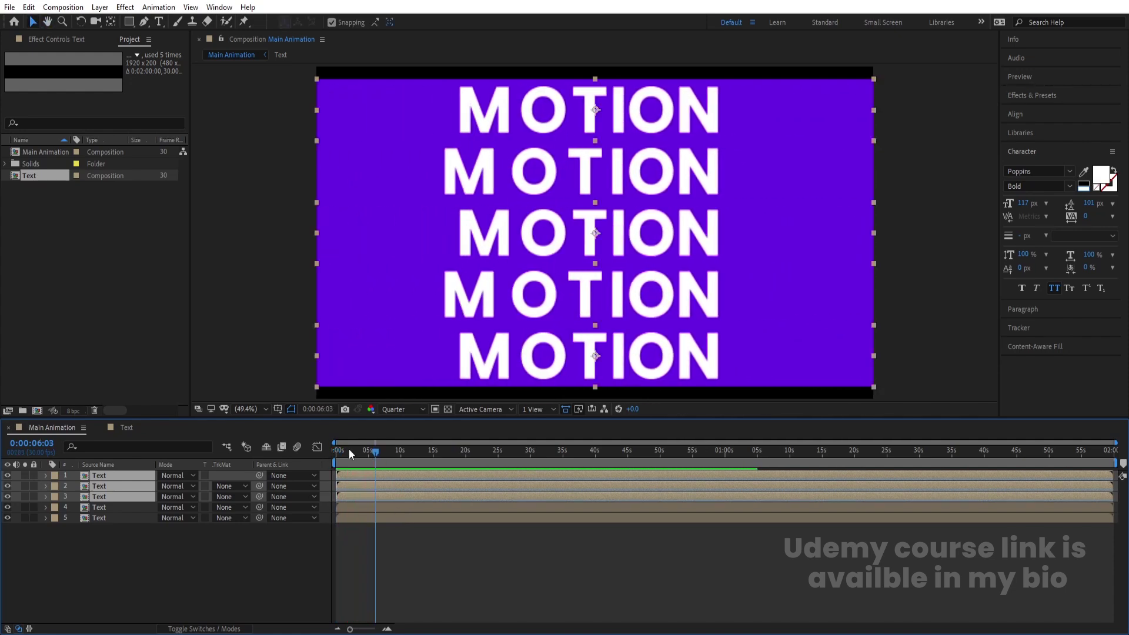
{"action": "left_click", "coordinate": [375, 544]}
{"action": "key", "text": "equal"}
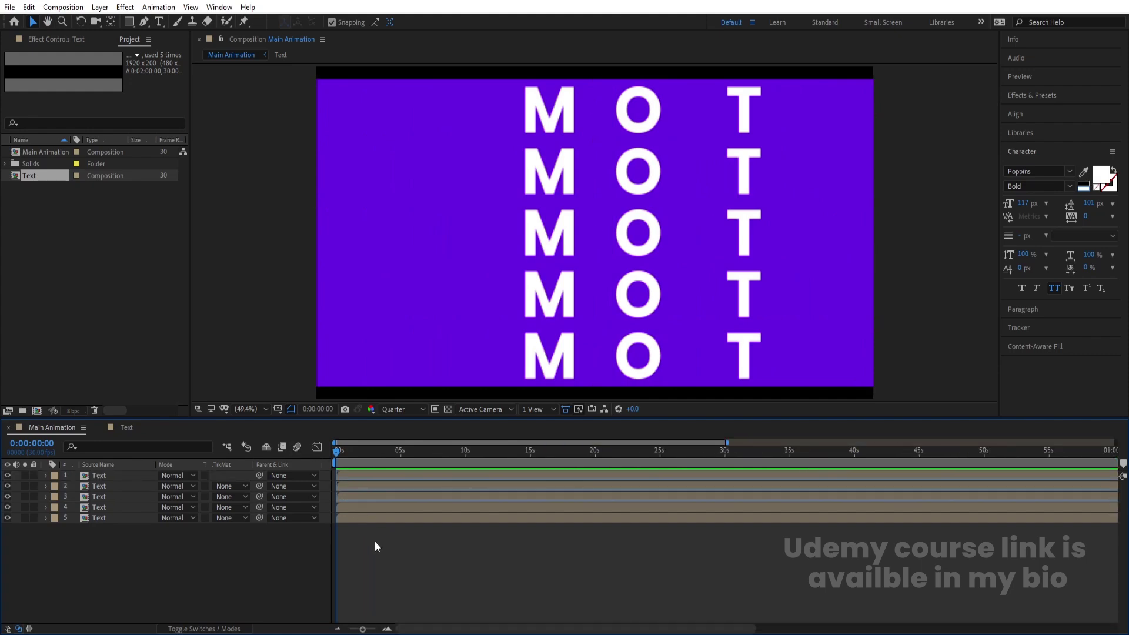
{"action": "key", "text": "minus"}
Step: In the Text composition, reveal the Position keyframes of the M and N layers and locate N's last keyframe in time
{"action": "left_click", "coordinate": [130, 428]}
{"action": "left_click", "coordinate": [255, 558]}
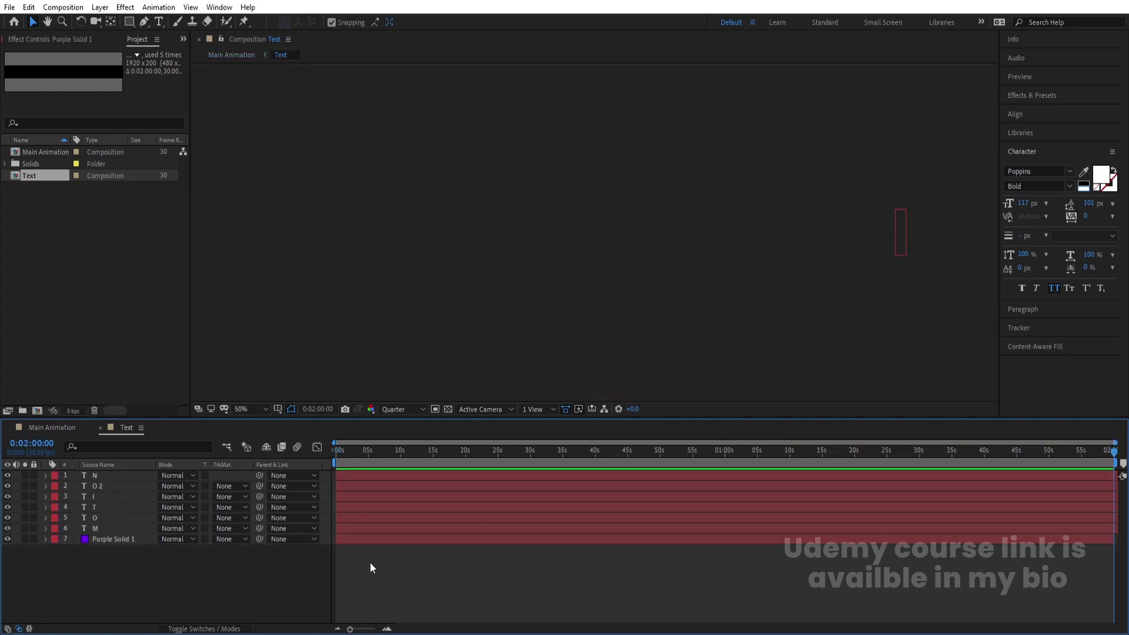
{"action": "left_click_drag", "start_coordinate": [372, 450], "coordinate": [312, 489]}
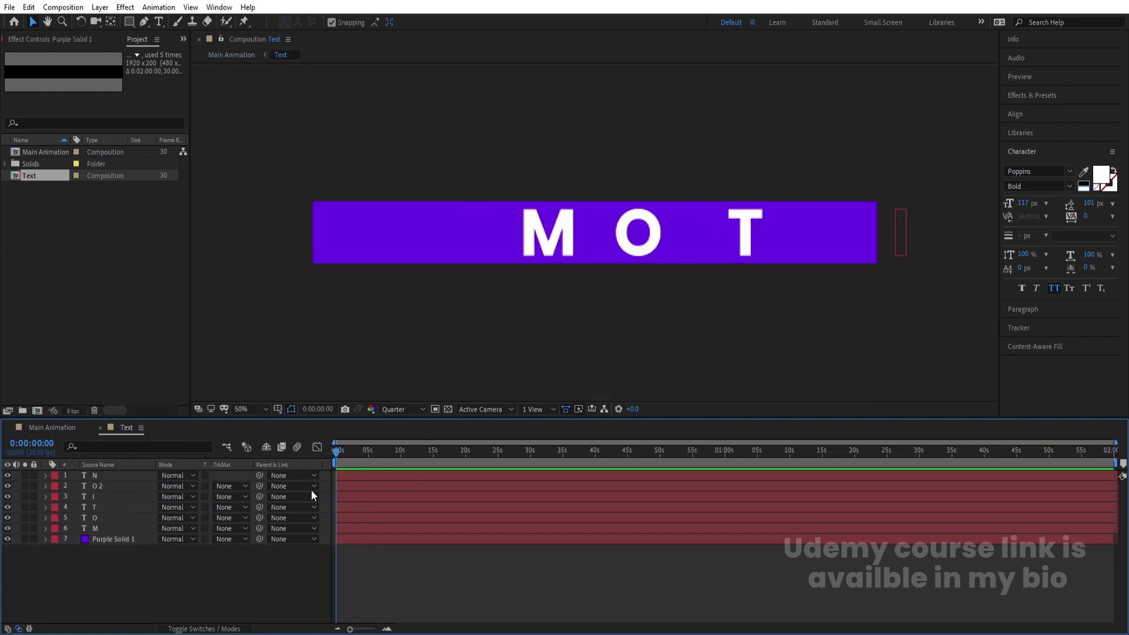
{"action": "left_click", "coordinate": [359, 527]}
{"action": "key", "text": "u"}
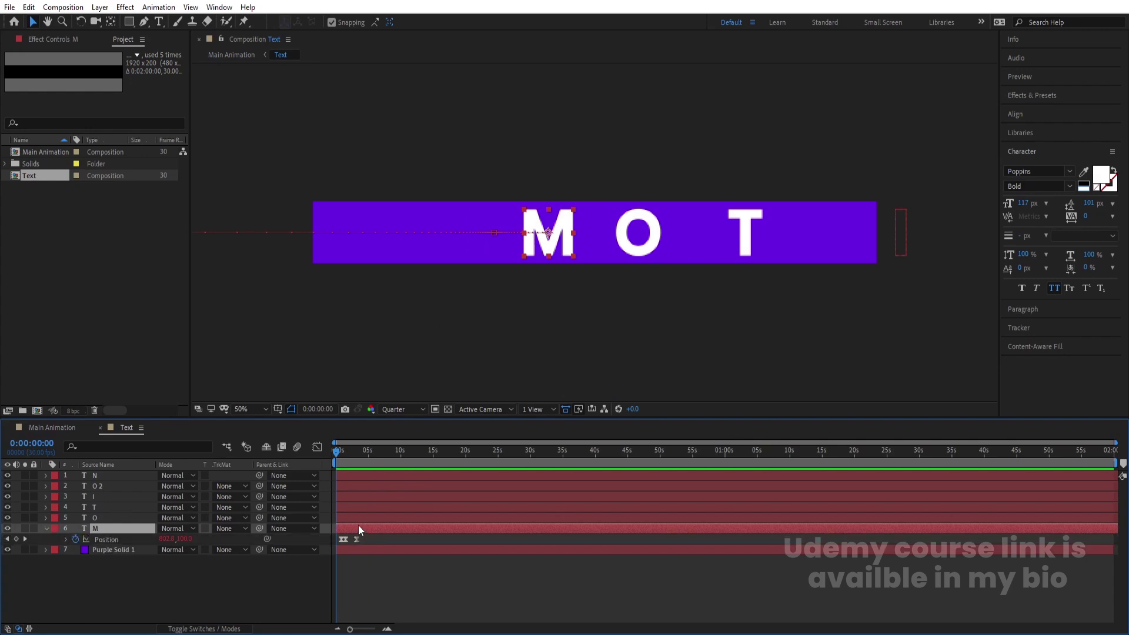
{"action": "left_click", "coordinate": [347, 475]}
{"action": "key", "text": "u"}
{"action": "scroll", "coordinate": [372, 489], "scroll_direction": "up", "scroll_amount": 4}
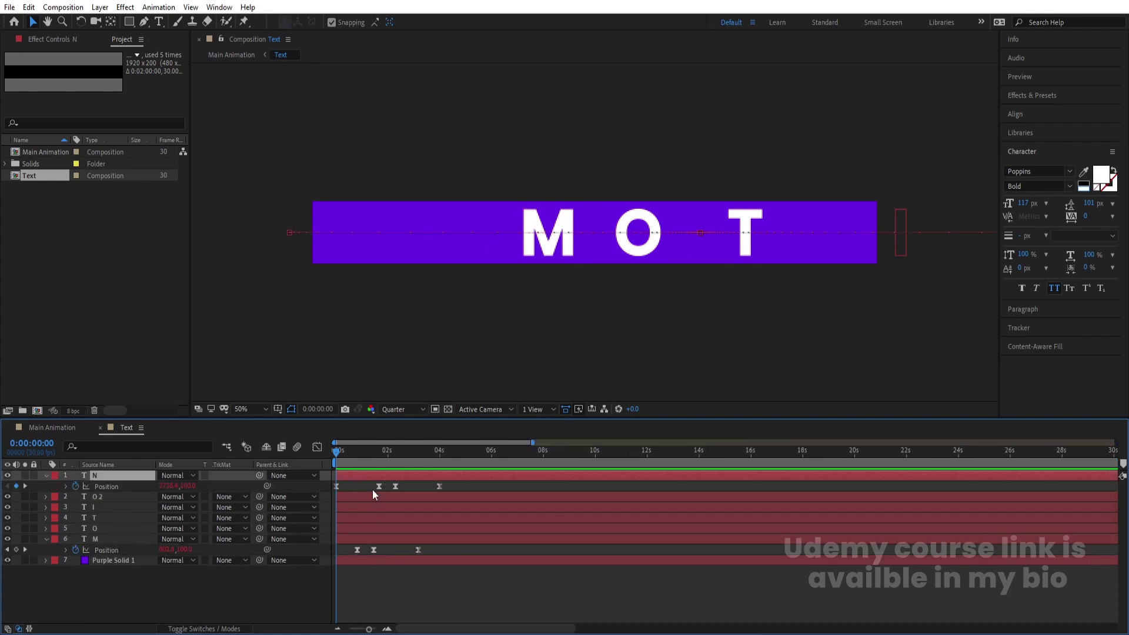
{"action": "left_click", "coordinate": [46, 539]}
{"action": "left_click", "coordinate": [542, 451]}
{"action": "scroll", "coordinate": [552, 473], "scroll_direction": "up", "scroll_amount": 3}
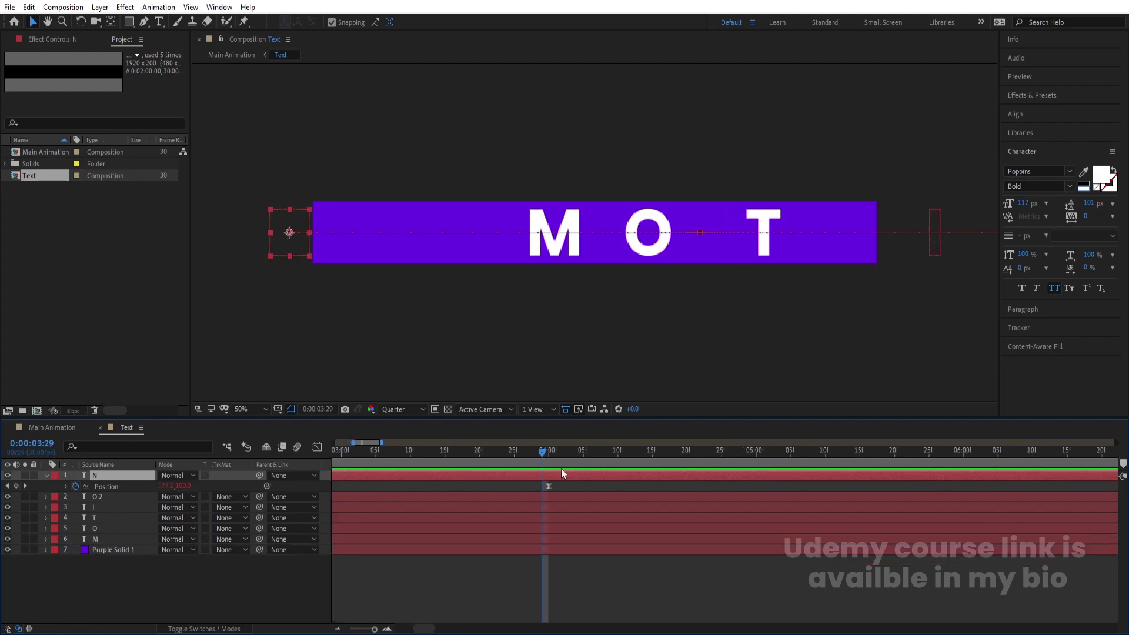
{"action": "key", "text": "Page_Down"}
Step: End the Main Animation work area at 0:00:04:00 and preview the loop from the timeline start
{"action": "left_click", "coordinate": [58, 427]}
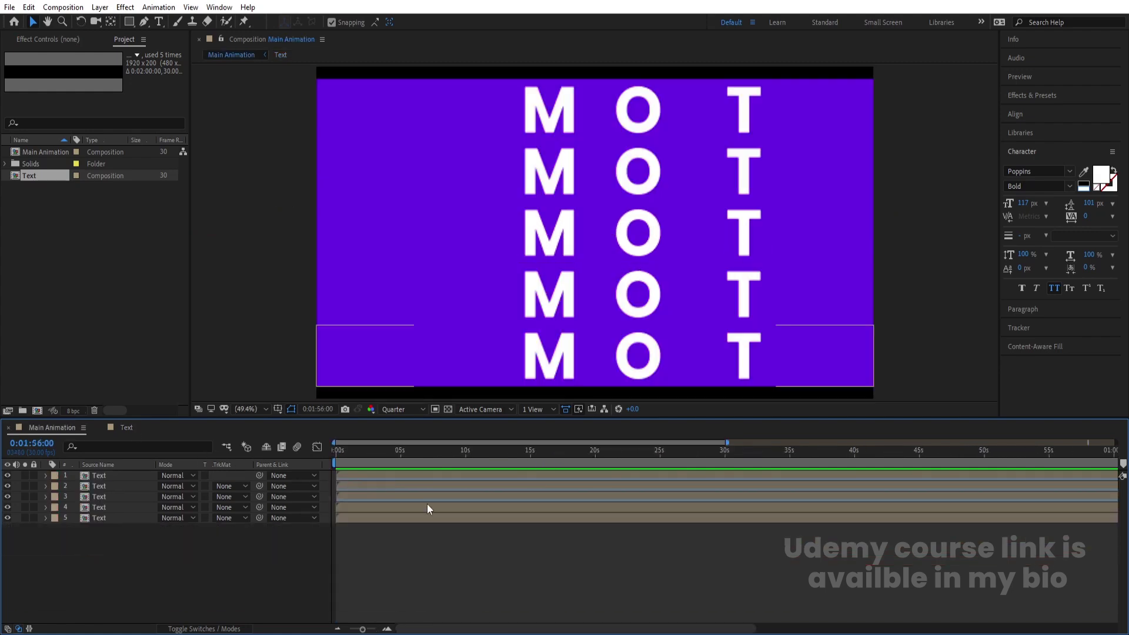
{"action": "key", "text": "space"}
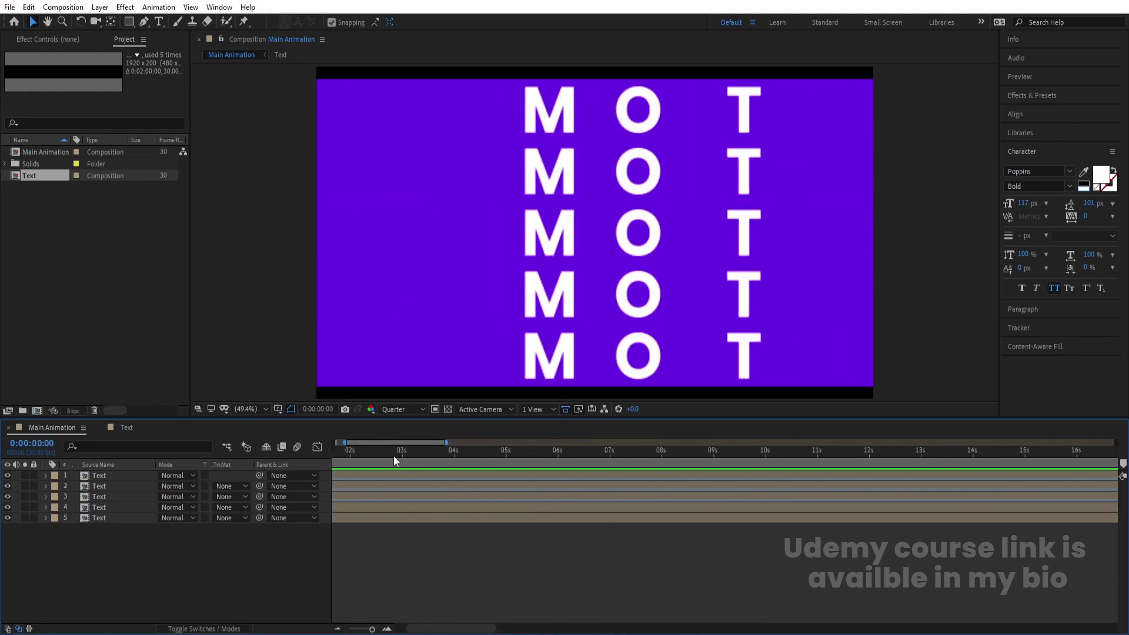
{"action": "key", "text": "space"}
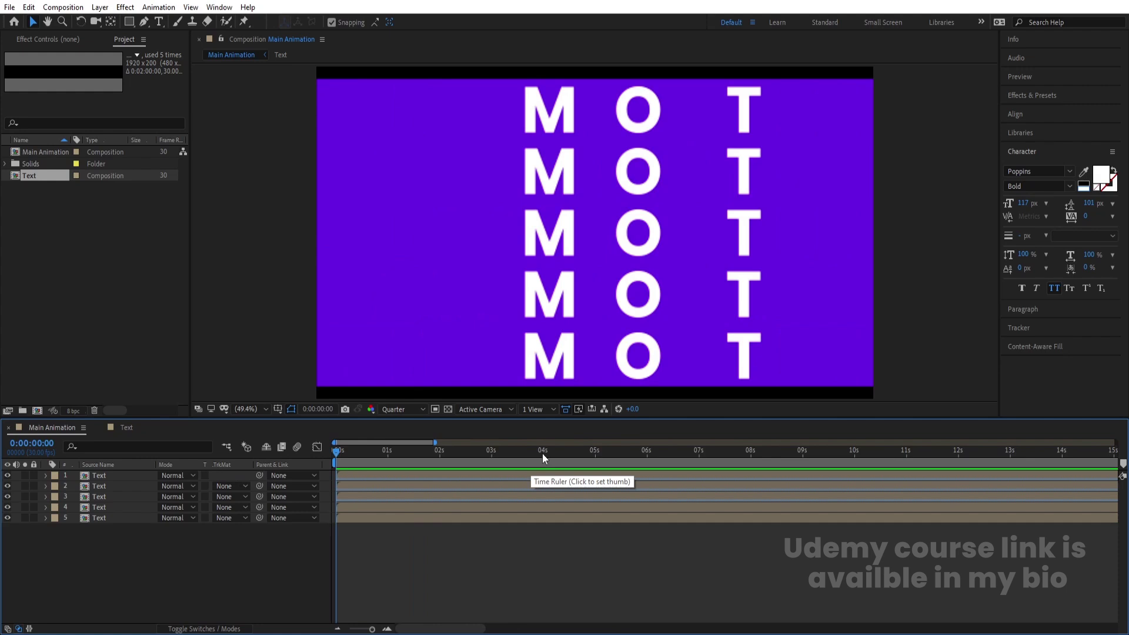
{"action": "left_click", "coordinate": [542, 453]}
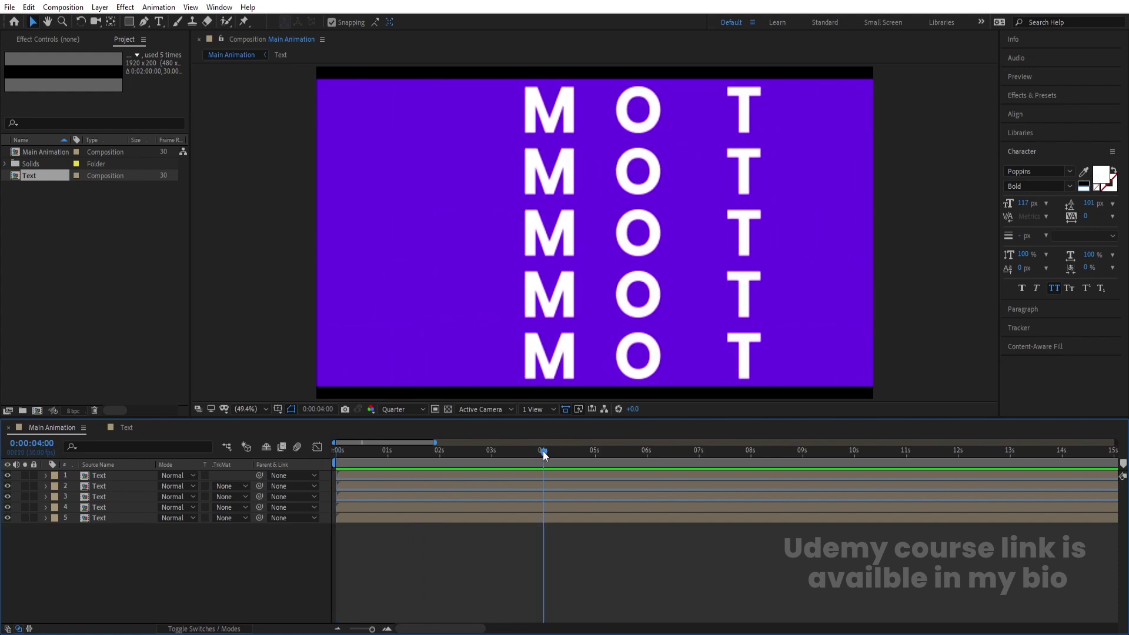
{"action": "key", "text": "n"}
{"action": "key", "text": "space"}
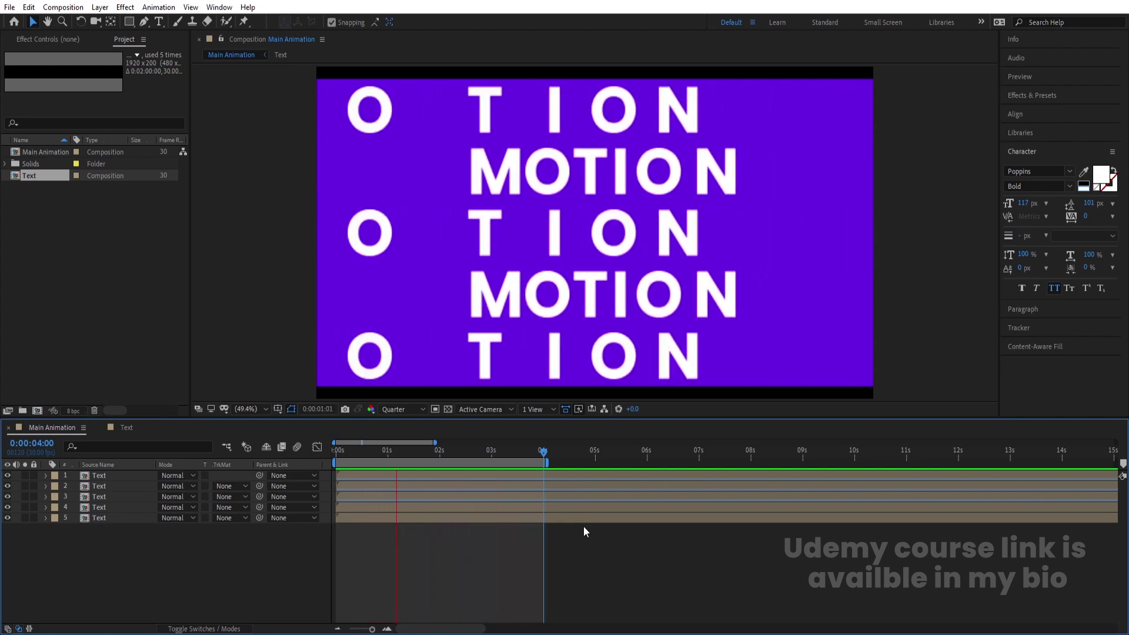
{"action": "left_click", "coordinate": [545, 460]}
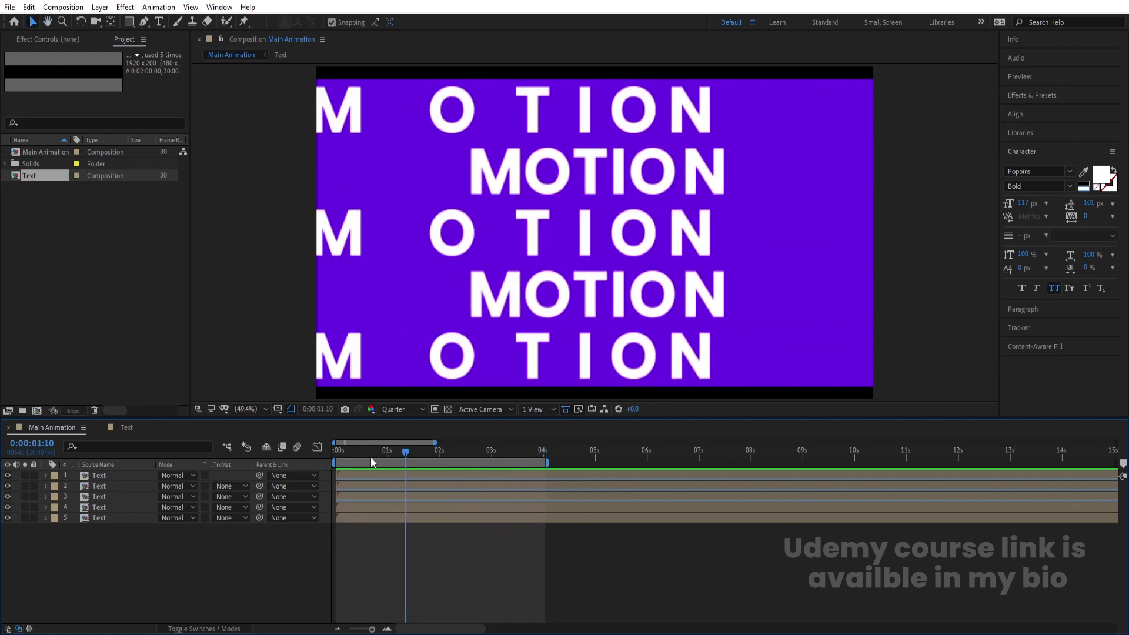
{"action": "key", "text": "Home"}
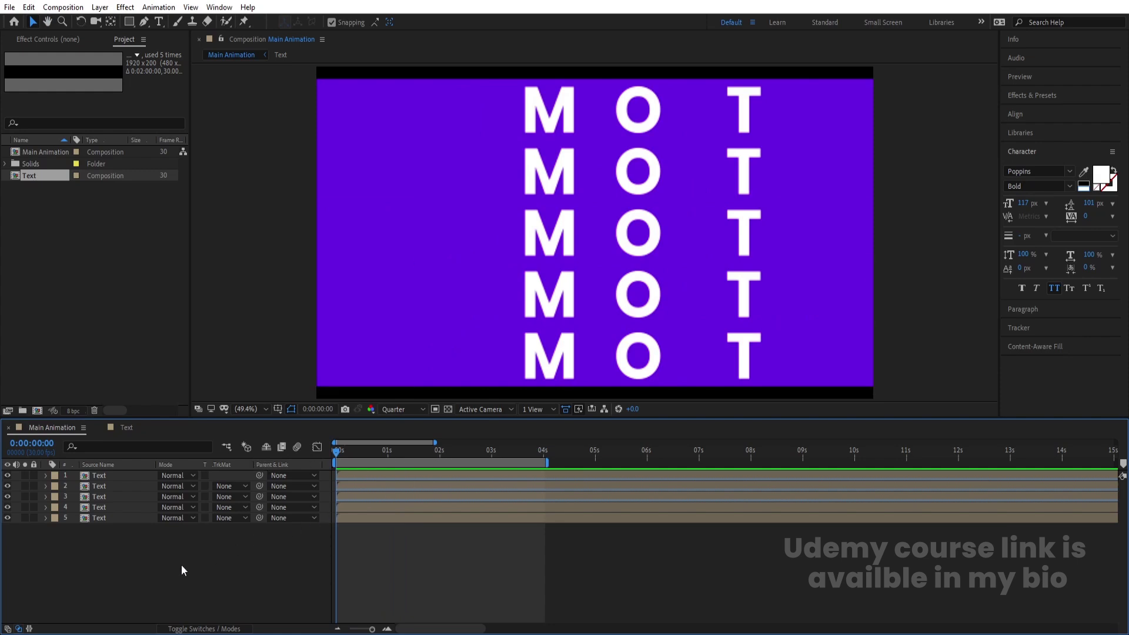
Step: Reorder the five Text layers so the layer stack matches the bands' order from top to bottom in the composition
{"action": "left_click", "coordinate": [439, 120]}
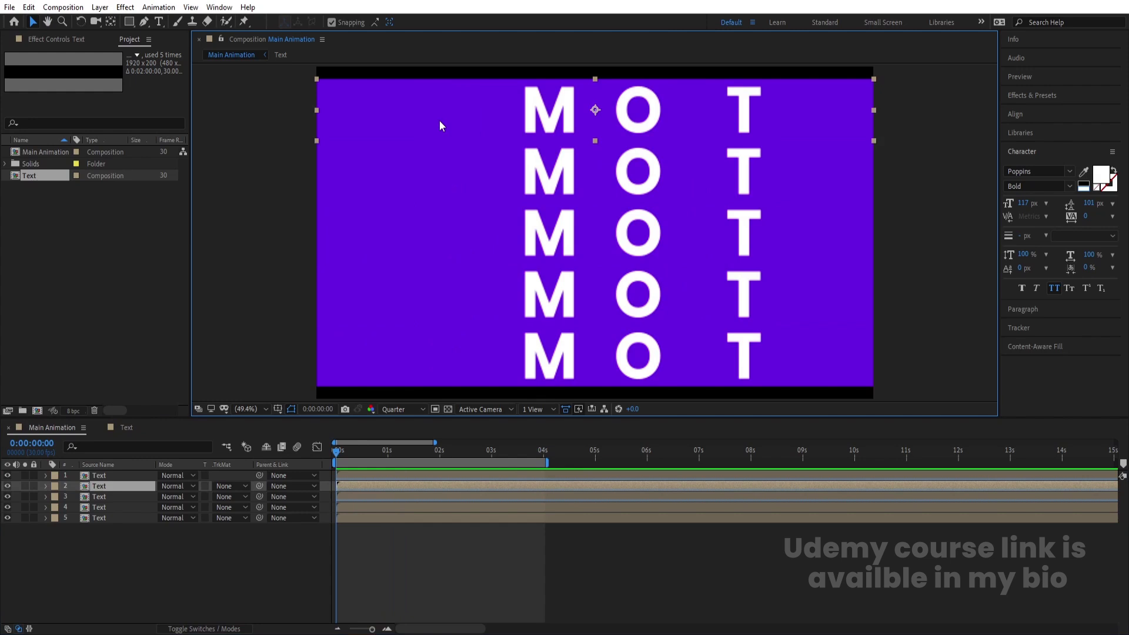
{"action": "left_click", "coordinate": [110, 486]}
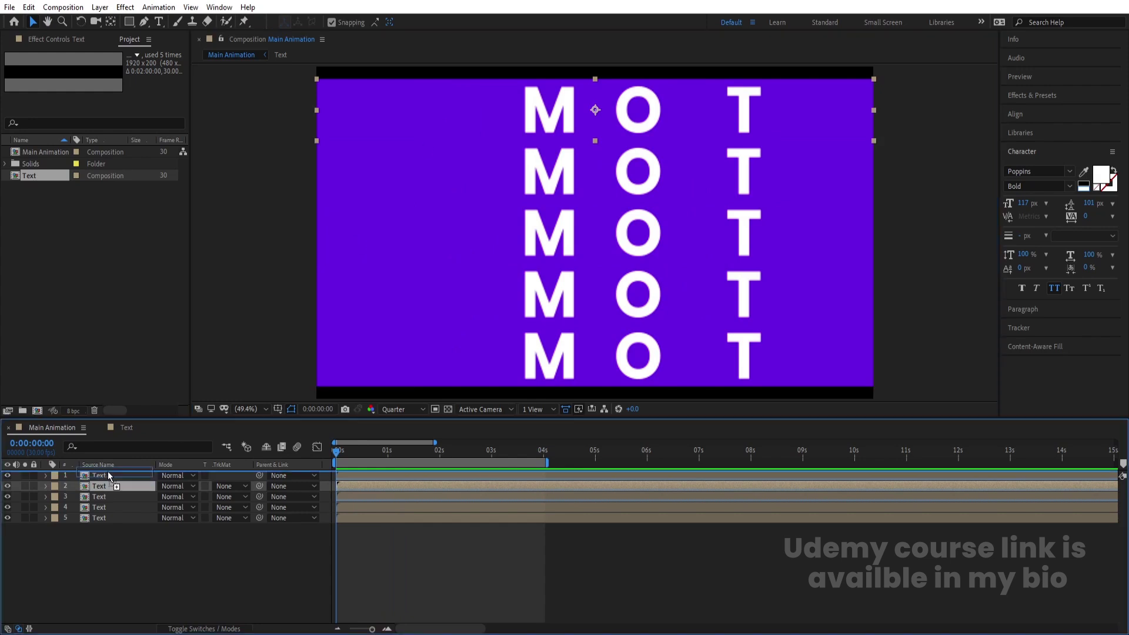
{"action": "left_click", "coordinate": [108, 474]}
{"action": "left_click", "coordinate": [92, 519]}
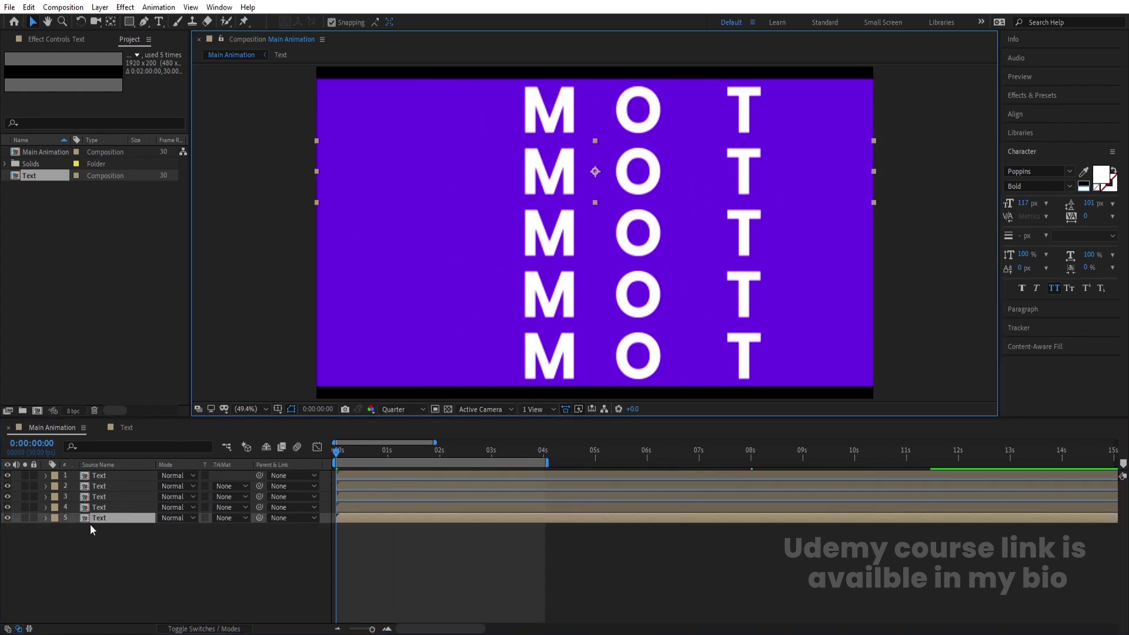
{"action": "left_click", "coordinate": [92, 486]}
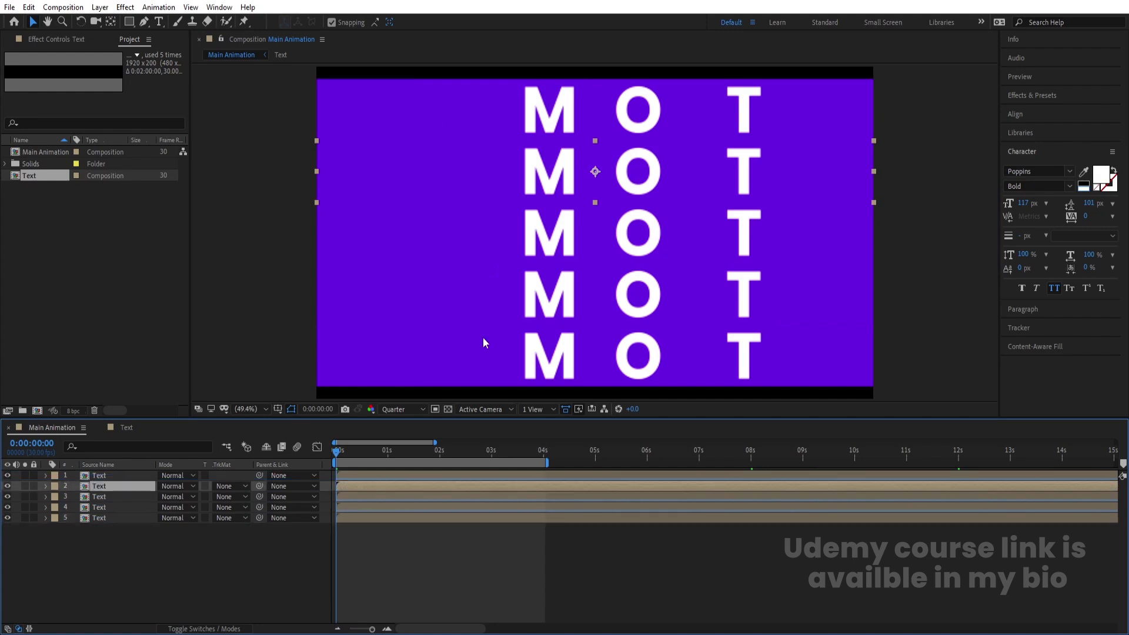
{"action": "left_click", "coordinate": [563, 246]}
{"action": "mouse_move", "coordinate": [103, 506]}
{"action": "left_mouse_down"}
{"action": "mouse_move", "coordinate": [97, 494]}
{"action": "mouse_move", "coordinate": [90, 506]}
{"action": "left_mouse_up"}
{"action": "left_click", "coordinate": [514, 313]}
{"action": "left_click", "coordinate": [488, 351]}
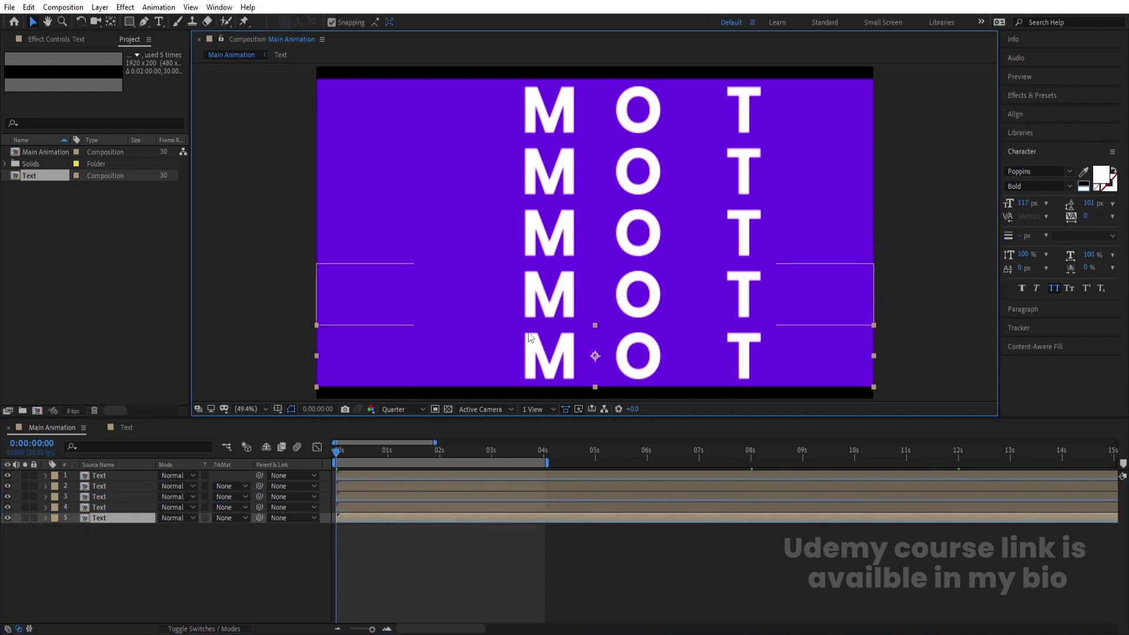
Step: Stagger the Text layers by five frames each, starting layers 2 to 5 at frames 5, 10, 15 and 20
{"action": "scroll", "coordinate": [381, 506], "scroll_direction": "up", "scroll_amount": 5}
{"action": "left_click", "coordinate": [372, 456]}
{"action": "left_click", "coordinate": [365, 488]}
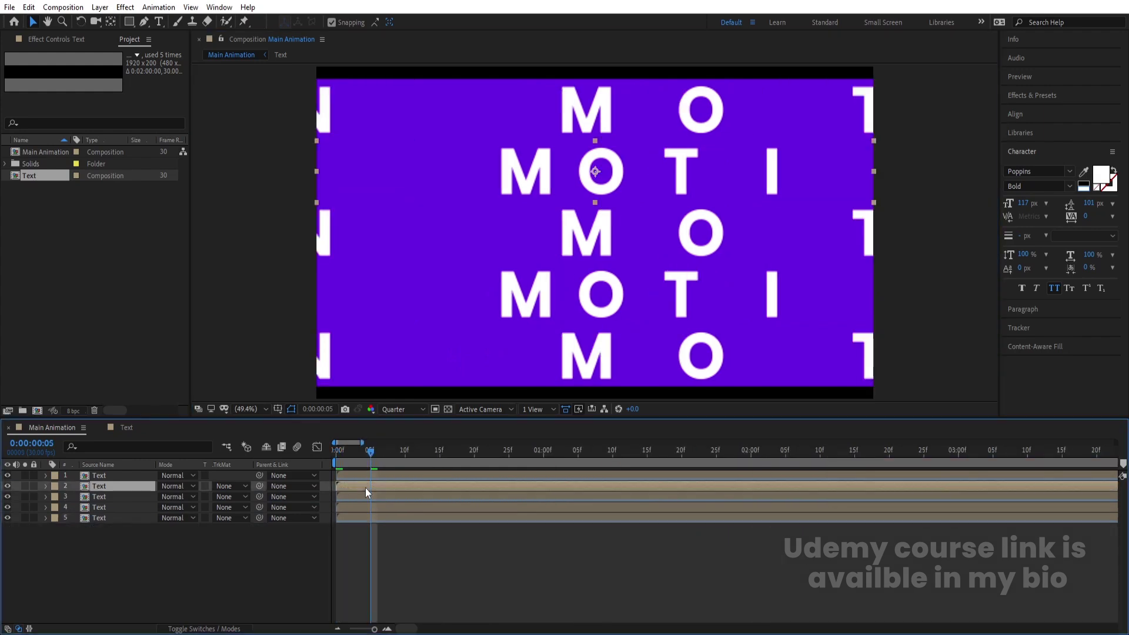
{"action": "left_click", "coordinate": [405, 451]}
{"action": "left_click", "coordinate": [400, 495]}
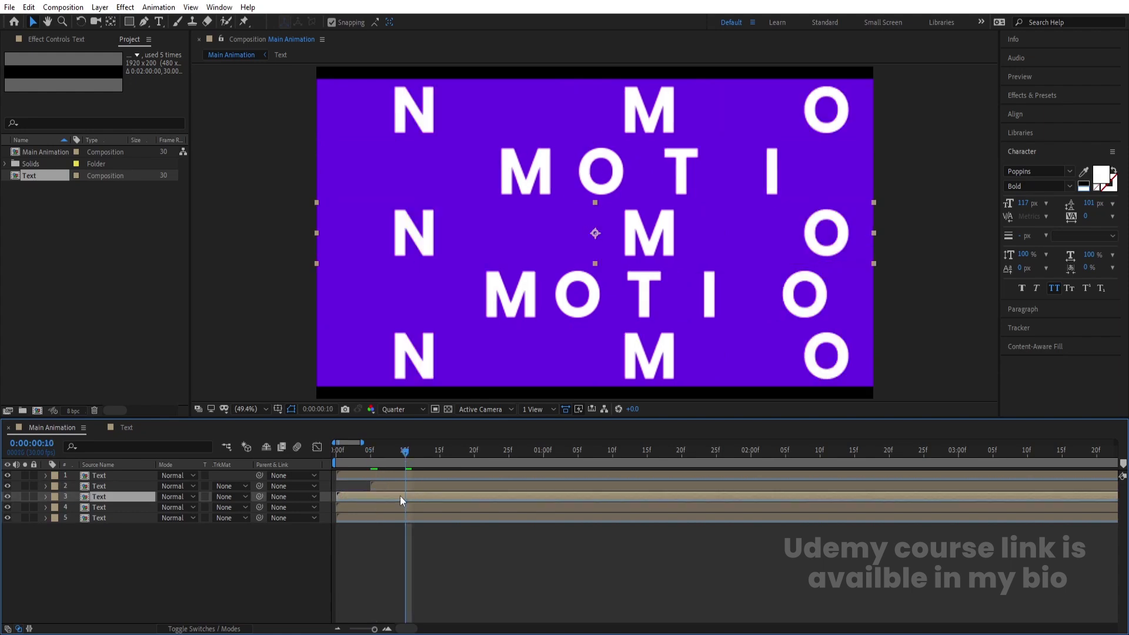
{"action": "key", "text": "bracketleft"}
{"action": "left_click", "coordinate": [440, 450]}
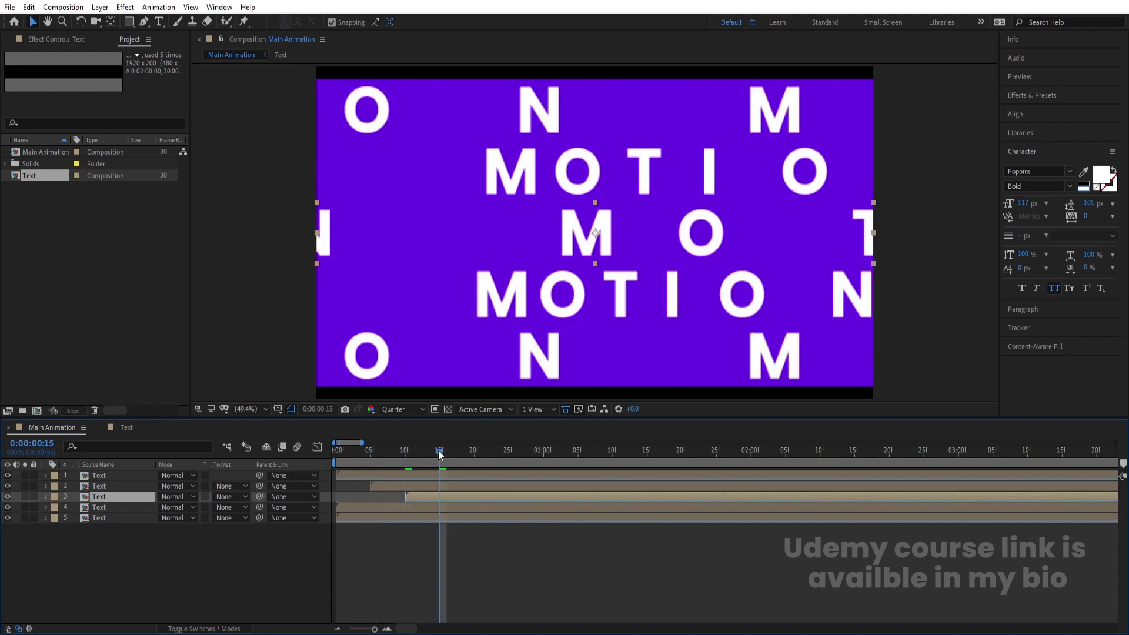
{"action": "left_click", "coordinate": [432, 507]}
{"action": "key", "text": "bracketleft"}
{"action": "left_click", "coordinate": [474, 452]}
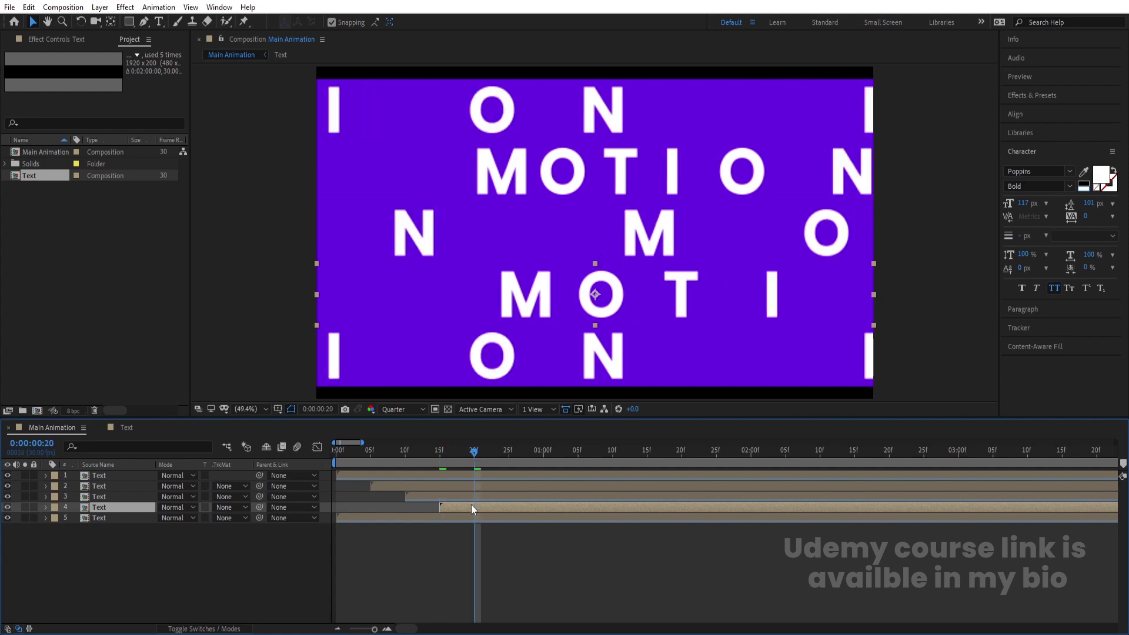
{"action": "left_click", "coordinate": [461, 520]}
{"action": "key", "text": "bracketleft"}
Step: Shift all five staggered layers earlier together until layer 5 starts at 0:00:00:00, and preview the loop
{"action": "left_click", "coordinate": [498, 549]}
{"action": "left_click_drag", "start_coordinate": [499, 549], "coordinate": [436, 501]}
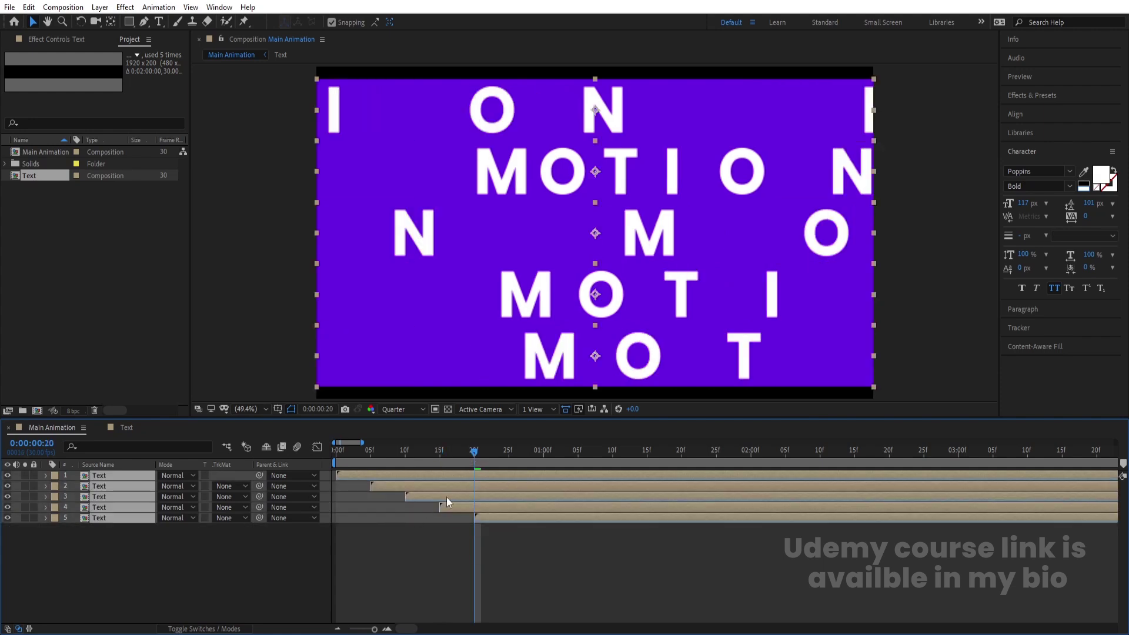
{"action": "left_click_drag", "start_coordinate": [415, 449], "coordinate": [306, 450]}
{"action": "left_click_drag", "start_coordinate": [496, 514], "coordinate": [360, 509]}
{"action": "left_click", "coordinate": [481, 530]}
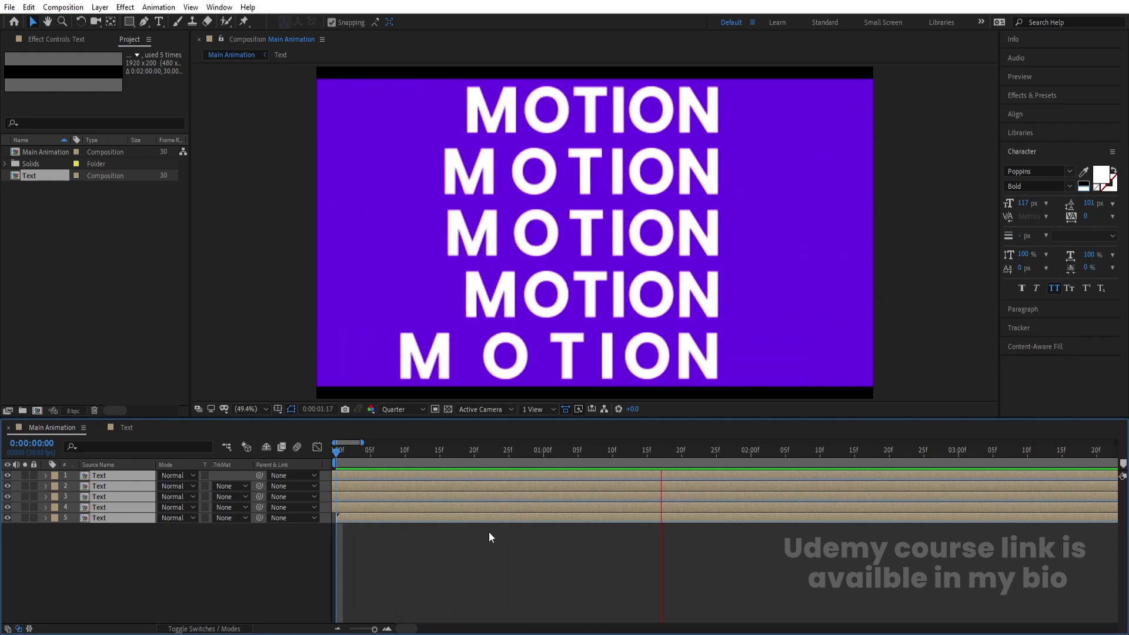
{"action": "key", "text": "minus"}
{"action": "key", "text": "minus"}
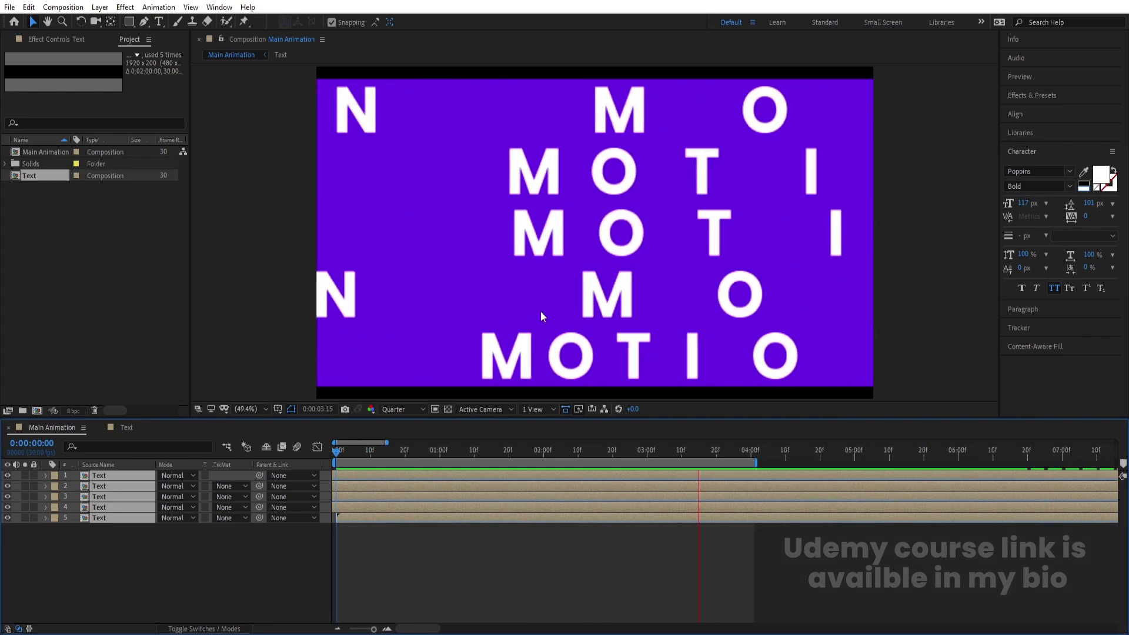
Step: Preview the staggered loop, return to the timeline start, and pre-compose the five Text layers into a composition named Animation group
{"action": "key", "text": "space"}
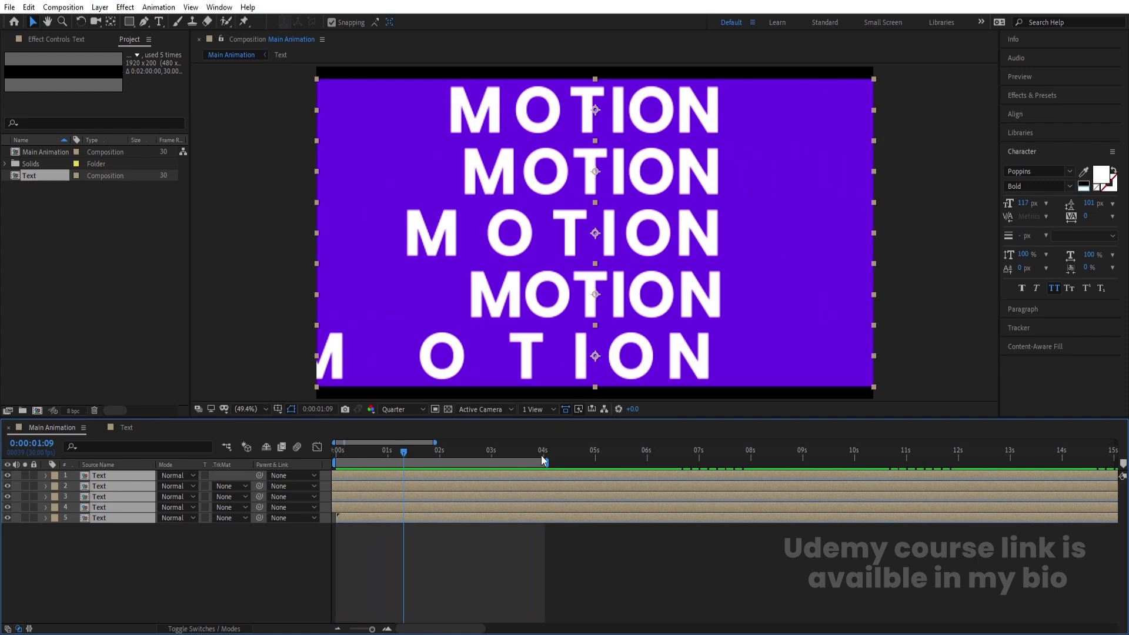
{"action": "key", "text": "space"}
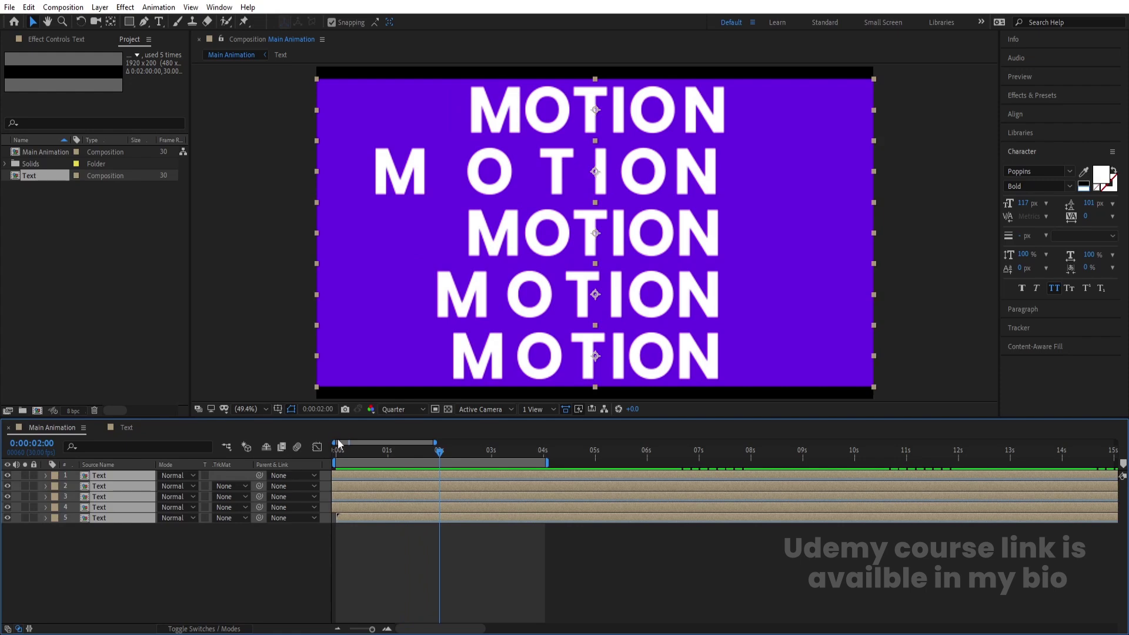
{"action": "left_click_drag", "start_coordinate": [348, 448], "coordinate": [292, 452]}
{"action": "key", "text": "ctrl+shift+c"}
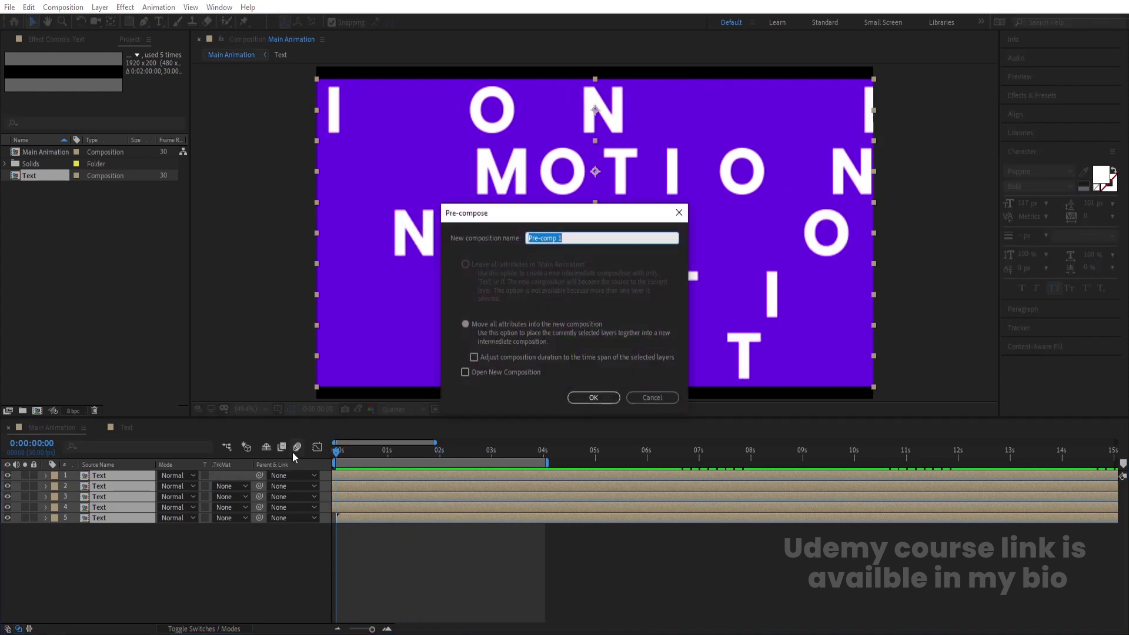
{"action": "type", "text": "Animation group"}
{"action": "key", "text": "Return"}
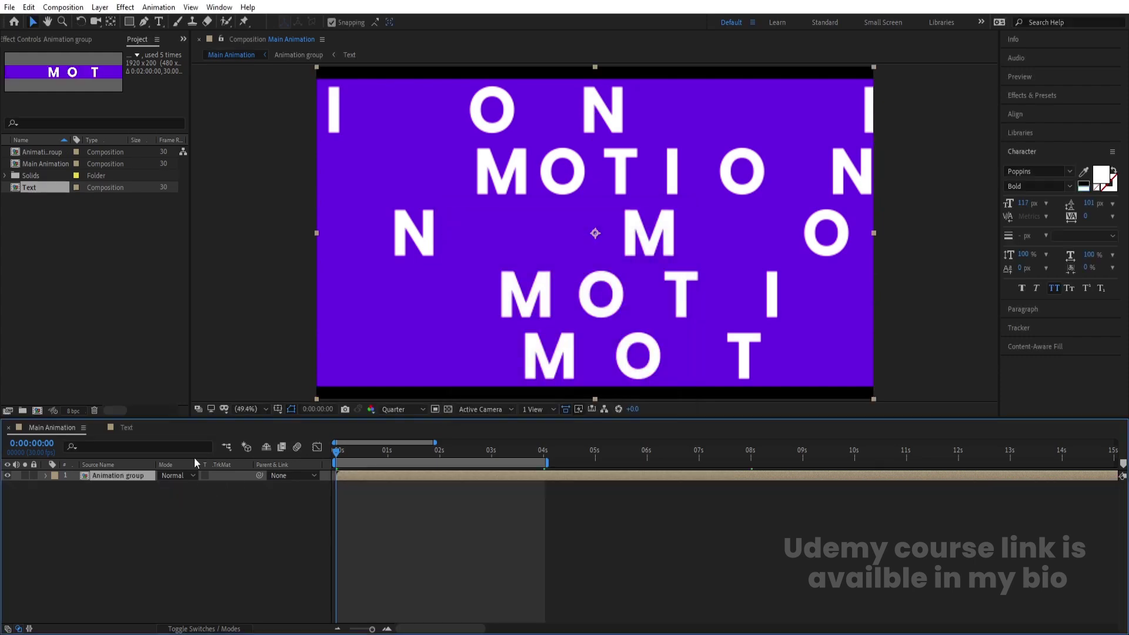
Step: Hide Purple Solid 1 in the Text composition and preview the background-free lettering in Main Animation
{"action": "left_click", "coordinate": [137, 432]}
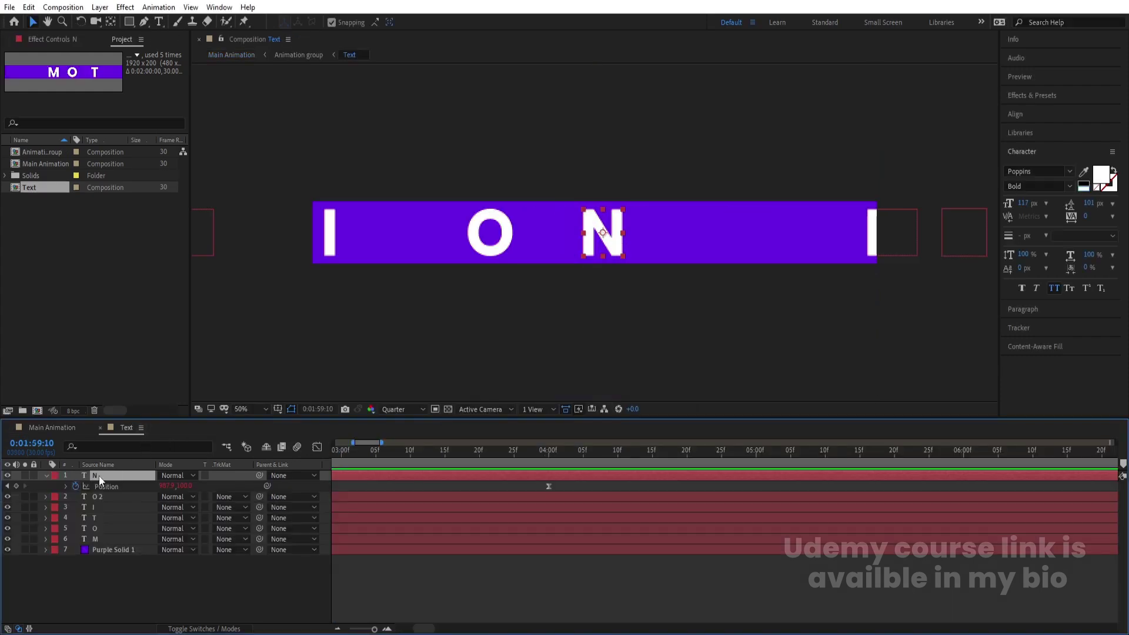
{"action": "left_click", "coordinate": [7, 550]}
{"action": "left_click", "coordinate": [90, 550]}
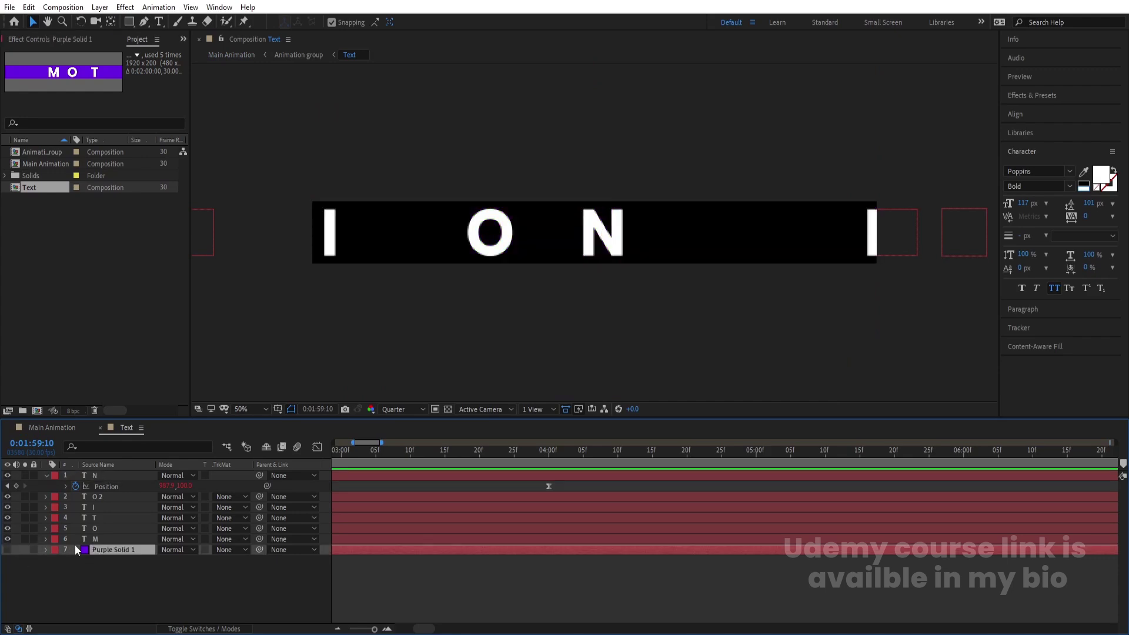
{"action": "left_click", "coordinate": [66, 427]}
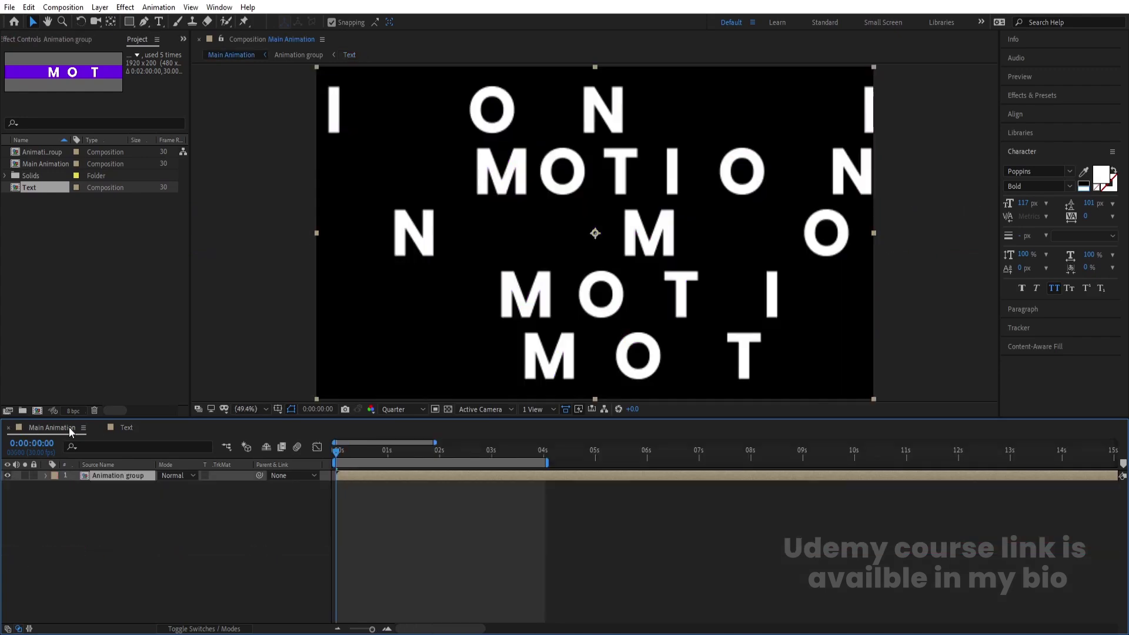
{"action": "left_click", "coordinate": [164, 577]}
{"action": "key", "text": "space"}
{"action": "key", "text": "space"}
Step: Add a 1920 × 1080 px purple solid above Animation group and apply the Gradient Ramp effect to it
{"action": "key", "text": "ctrl+y"}
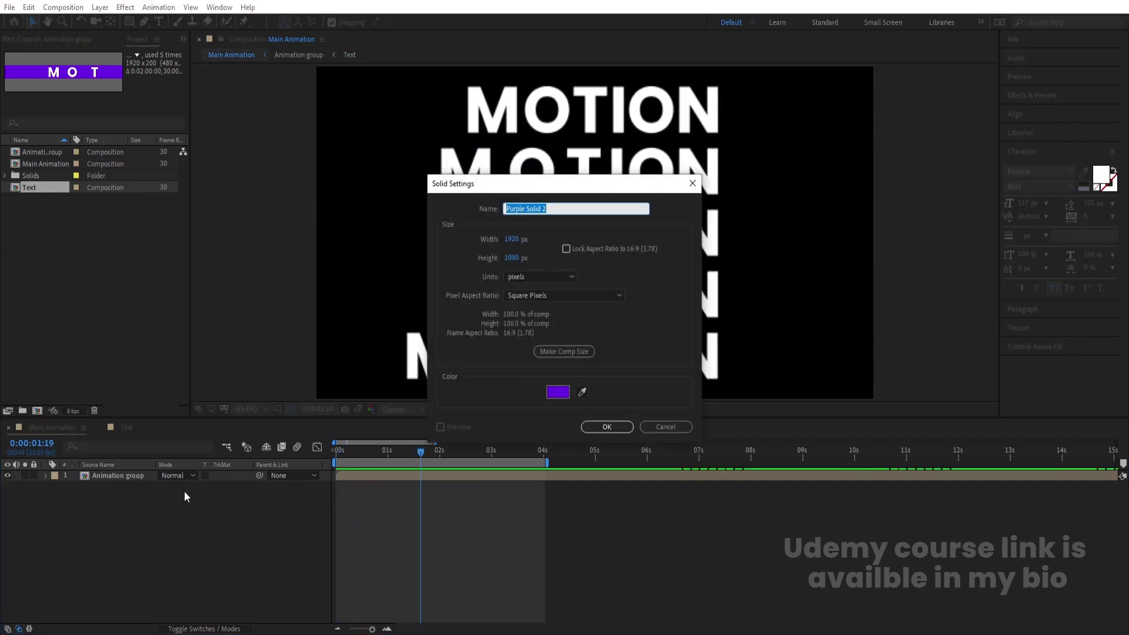
{"action": "key", "text": "Return"}
{"action": "left_click", "coordinate": [1032, 95]}
{"action": "left_click", "coordinate": [1035, 112]}
{"action": "type", "text": "edg"}
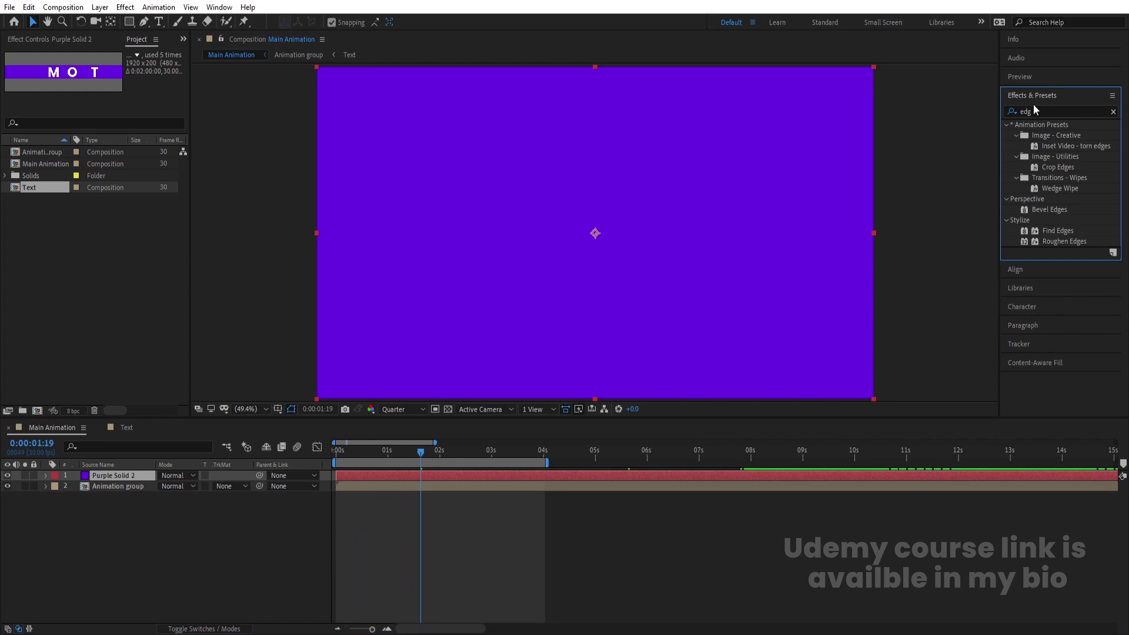
{"action": "key", "text": "BackSpace"}
{"action": "key", "text": "BackSpace"}
{"action": "key", "text": "BackSpace"}
{"action": "type", "text": "ramp"}
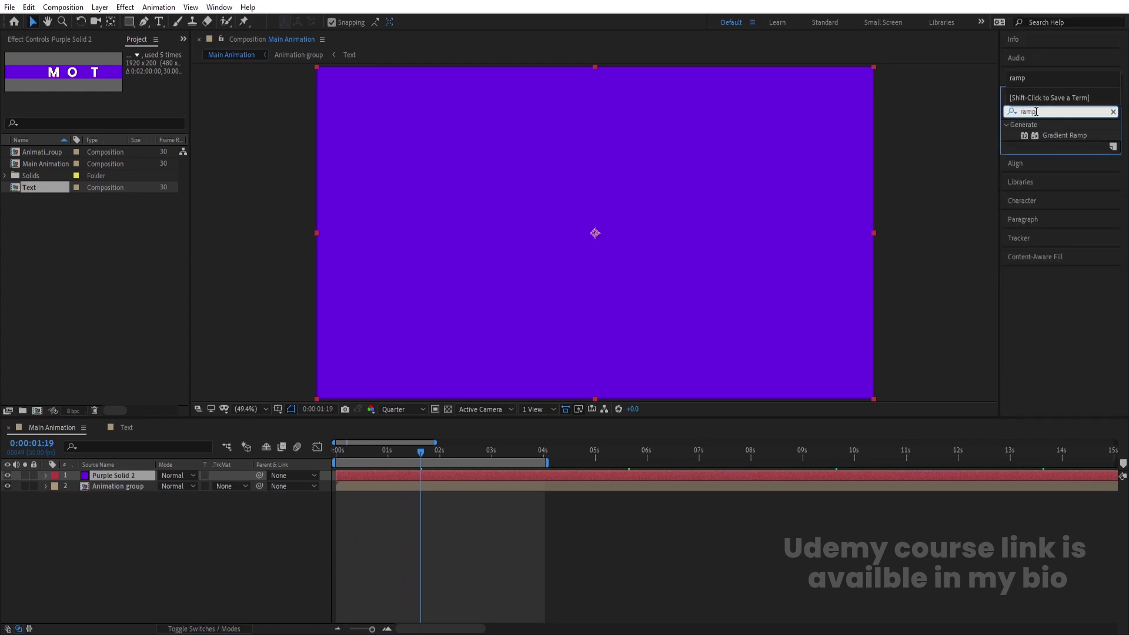
{"action": "double_click", "coordinate": [1053, 135]}
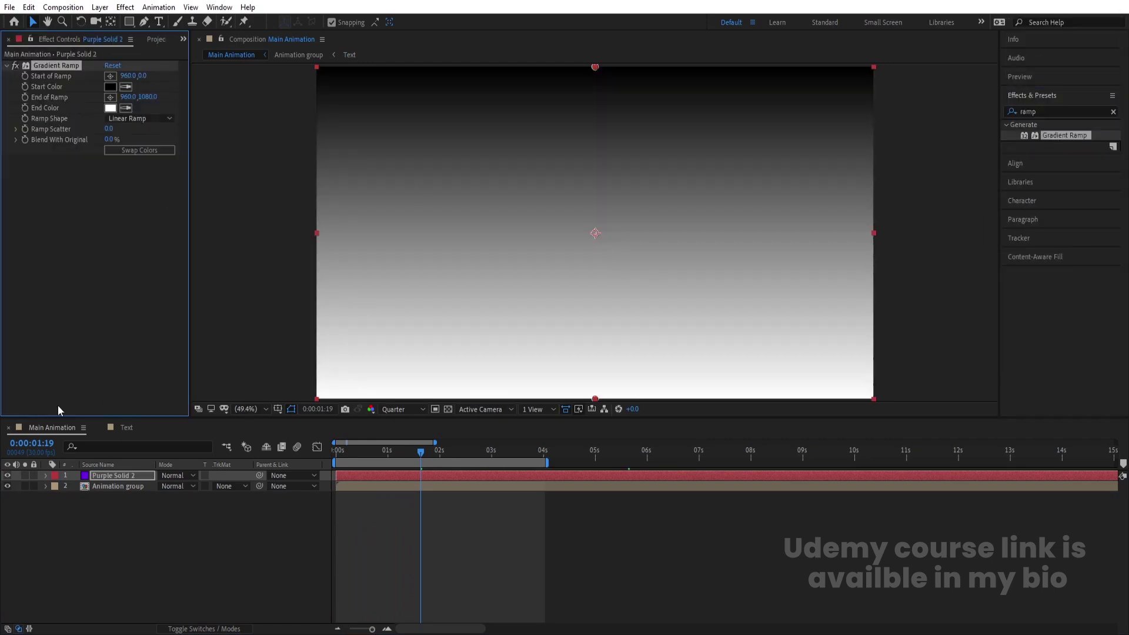
Step: Pre-compose the gradient solid with all attributes moved into a composition named map, and hide the map layer
{"action": "left_click", "coordinate": [112, 475]}
{"action": "key", "text": "ctrl+shift+c"}
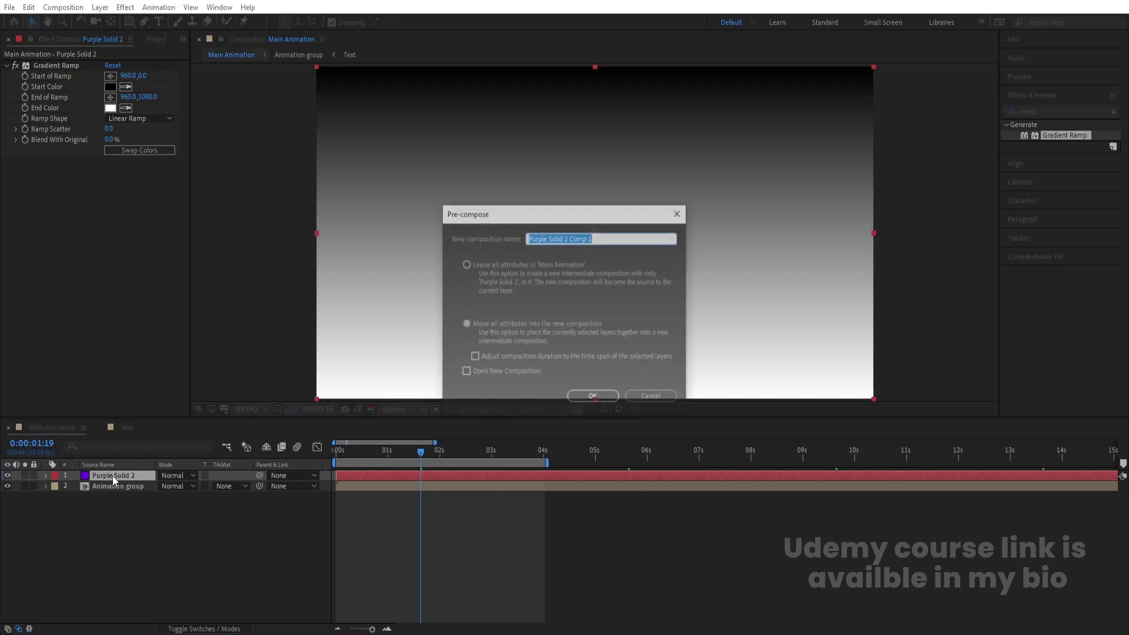
{"action": "type", "text": "map"}
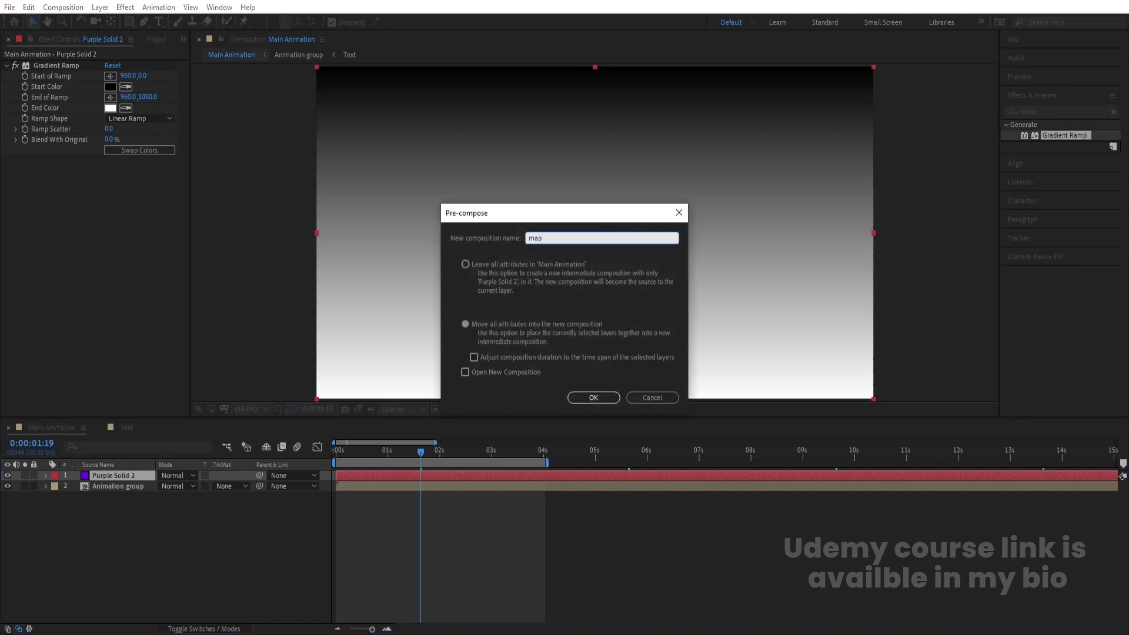
{"action": "left_click", "coordinate": [591, 397]}
{"action": "left_click", "coordinate": [7, 475]}
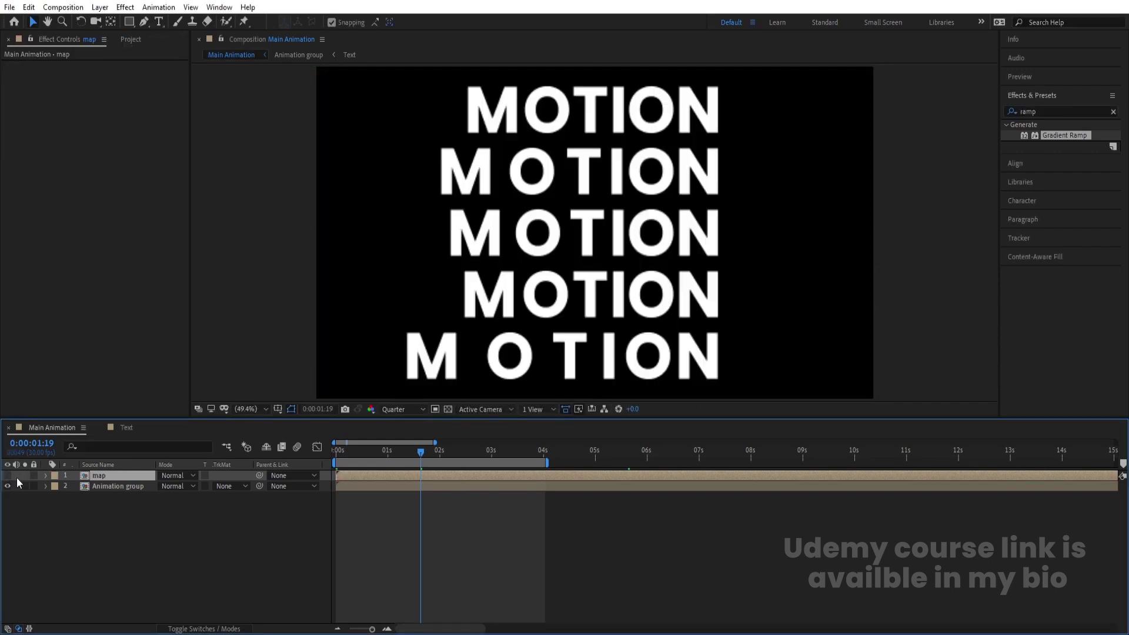
Step: Apply the Time Displacement effect to the Animation group layer, using map as its Time Displacement Layer
{"action": "left_click", "coordinate": [113, 487]}
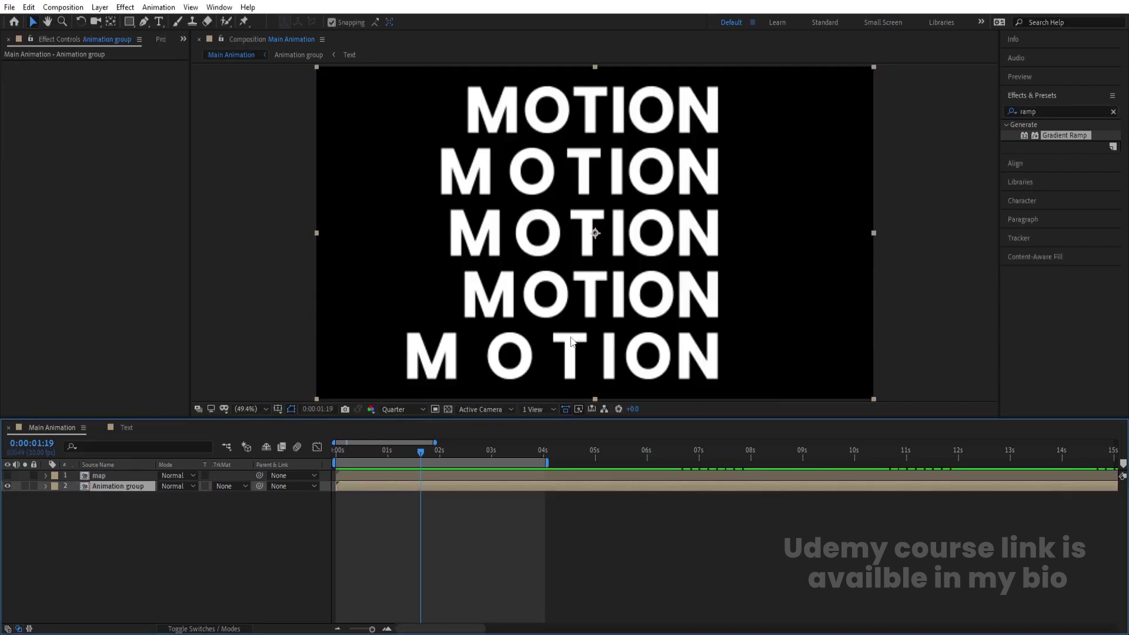
{"action": "left_click", "coordinate": [1053, 108]}
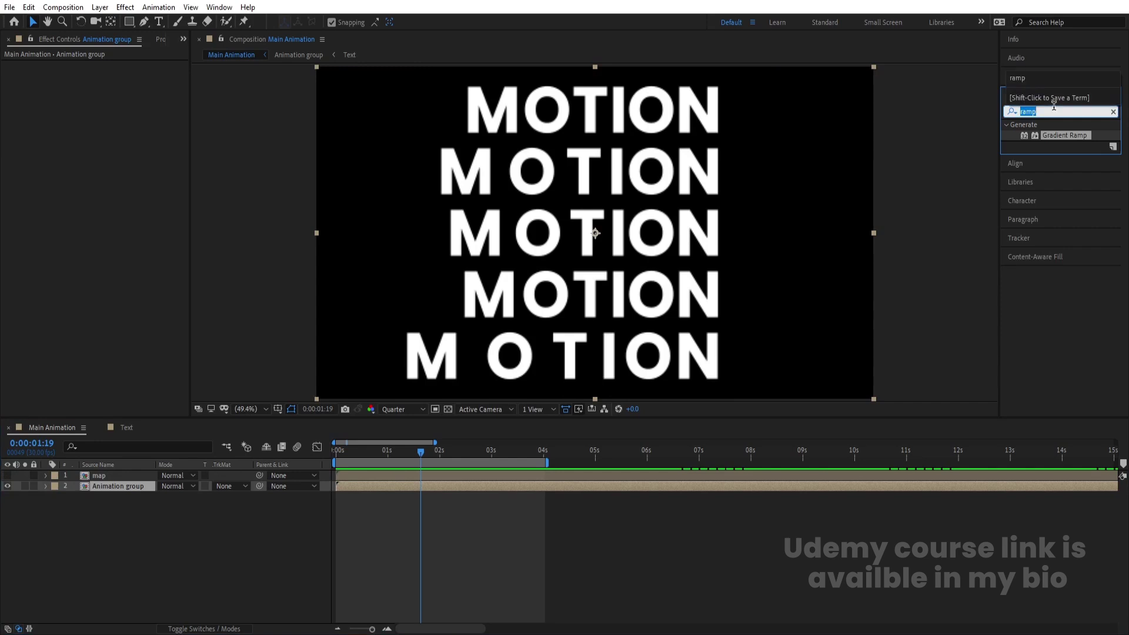
{"action": "type", "text": "tint"}
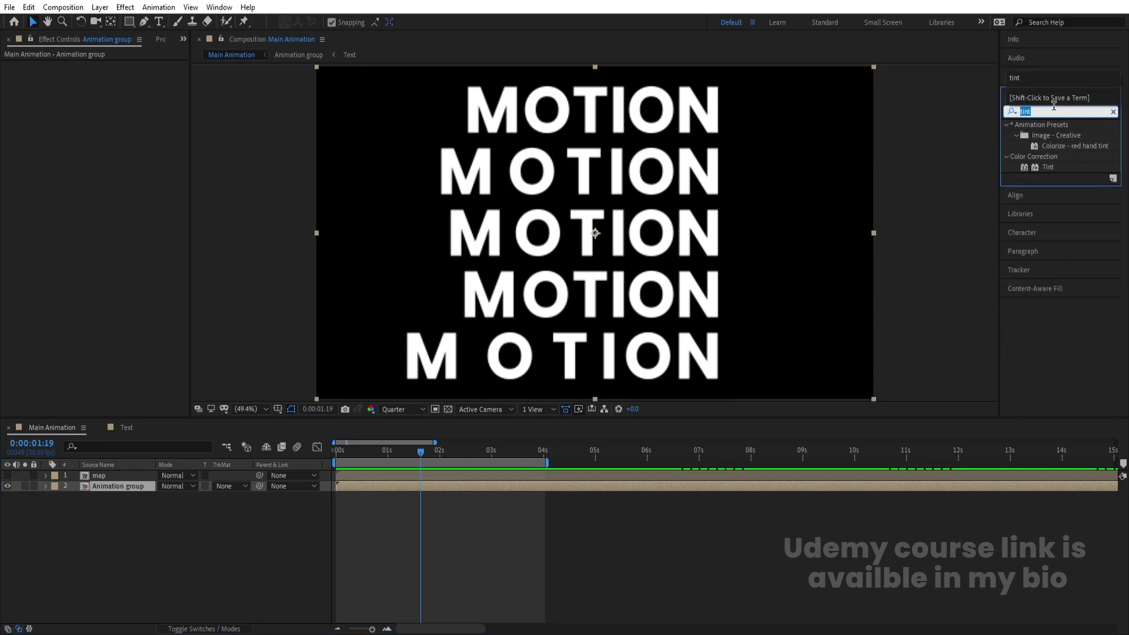
{"action": "type", "text": "time"}
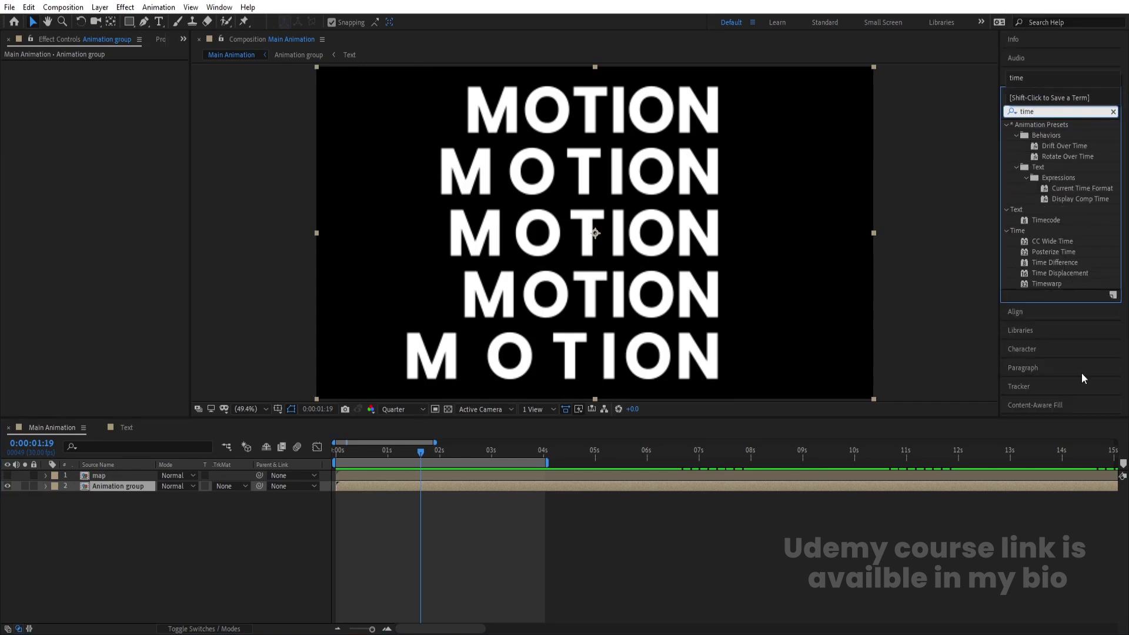
{"action": "double_click", "coordinate": [1075, 273]}
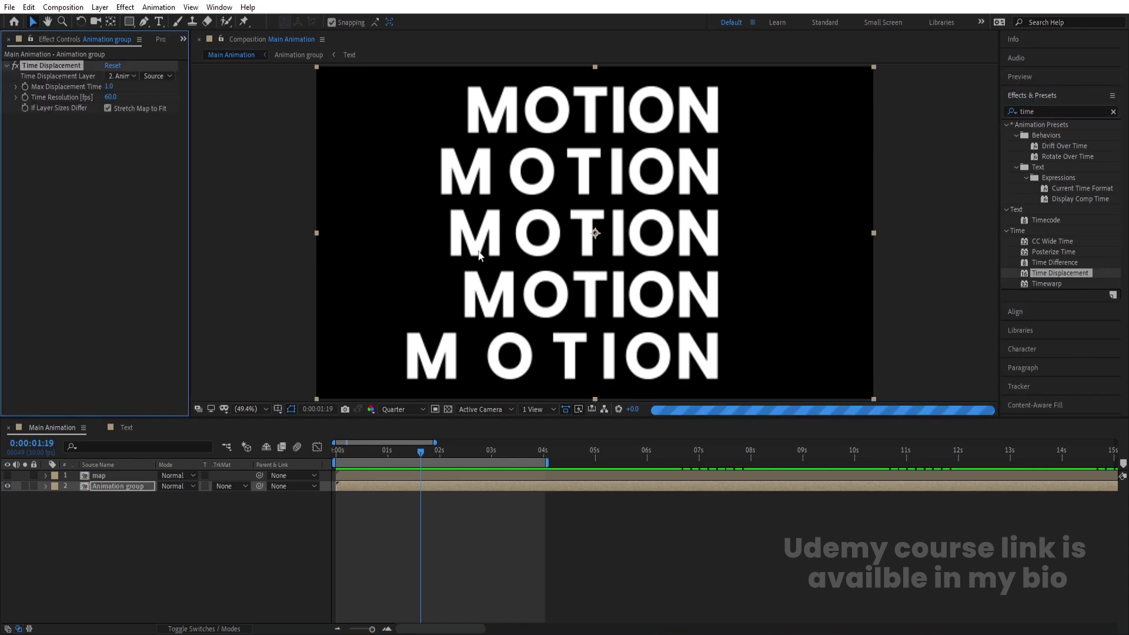
{"action": "left_click", "coordinate": [123, 76]}
{"action": "left_click", "coordinate": [134, 106]}
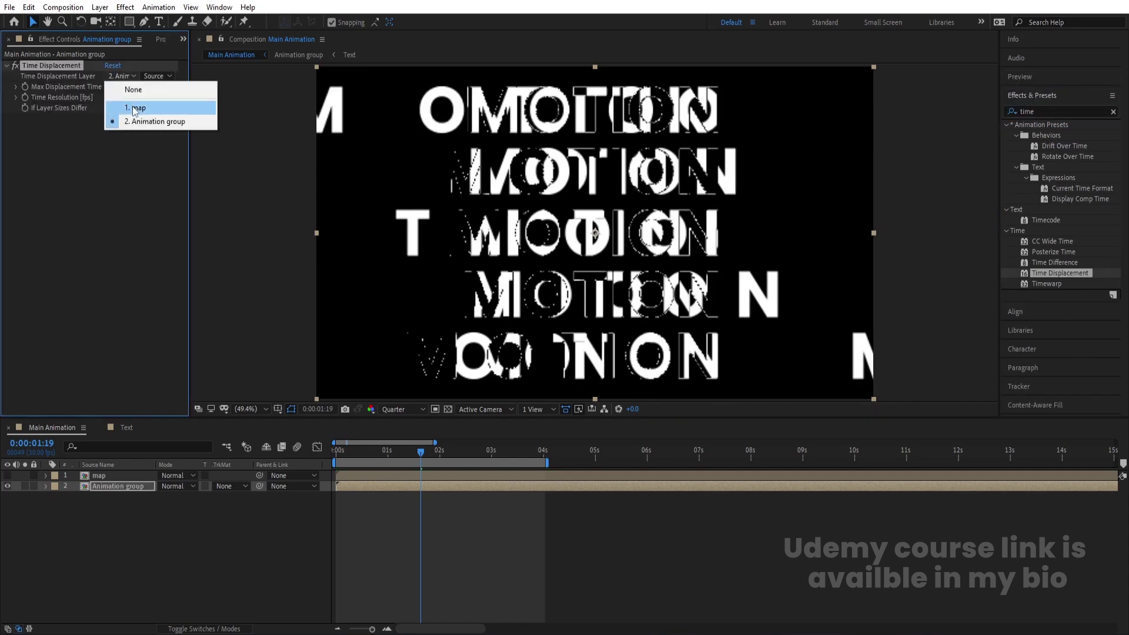
Step: Preview the time-displaced lettering from the start of the Main Animation timeline
{"action": "left_click_drag", "start_coordinate": [354, 447], "coordinate": [284, 463]}
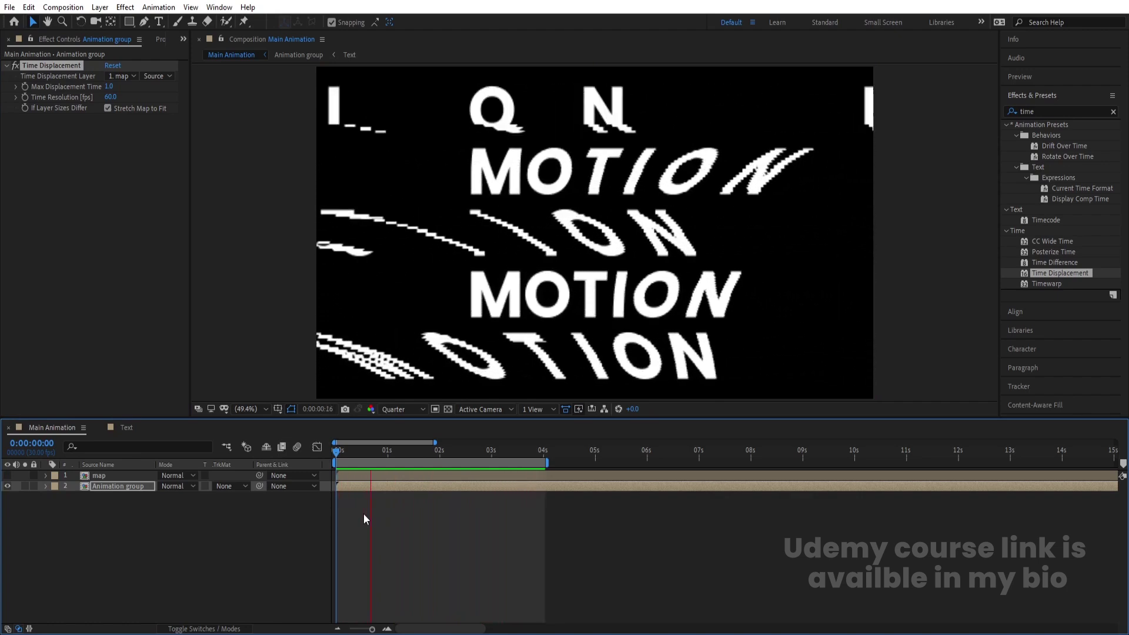
{"action": "key", "text": "space"}
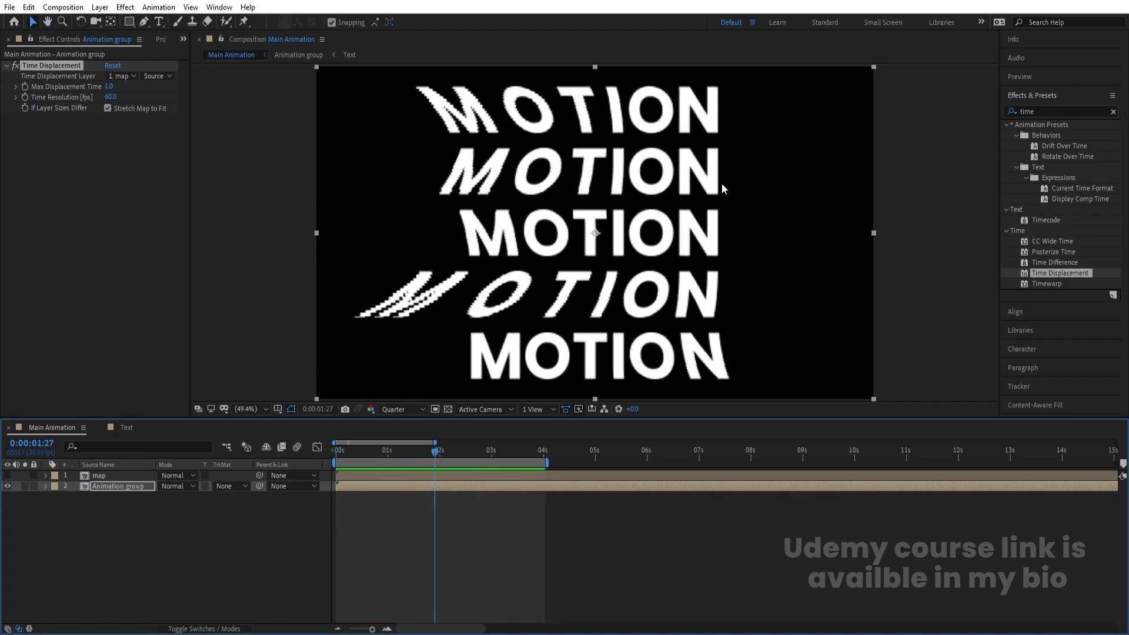
{"action": "key", "text": "space"}
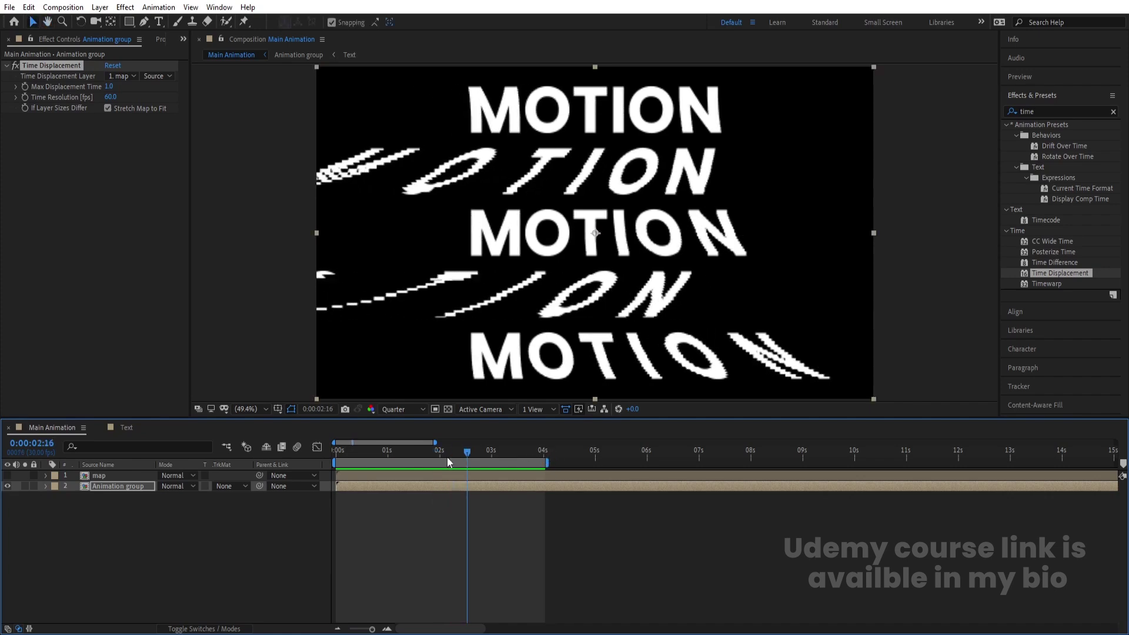
{"action": "key", "text": "space"}
{"action": "key", "text": "Home"}
{"action": "key", "text": "space"}
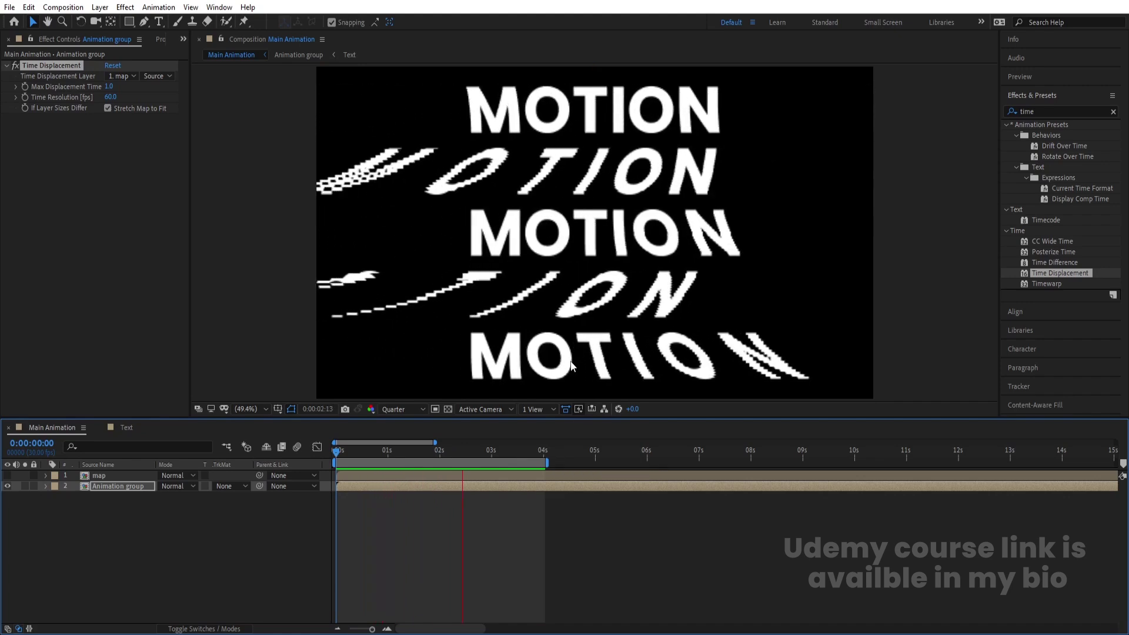
{"action": "key", "text": "space"}
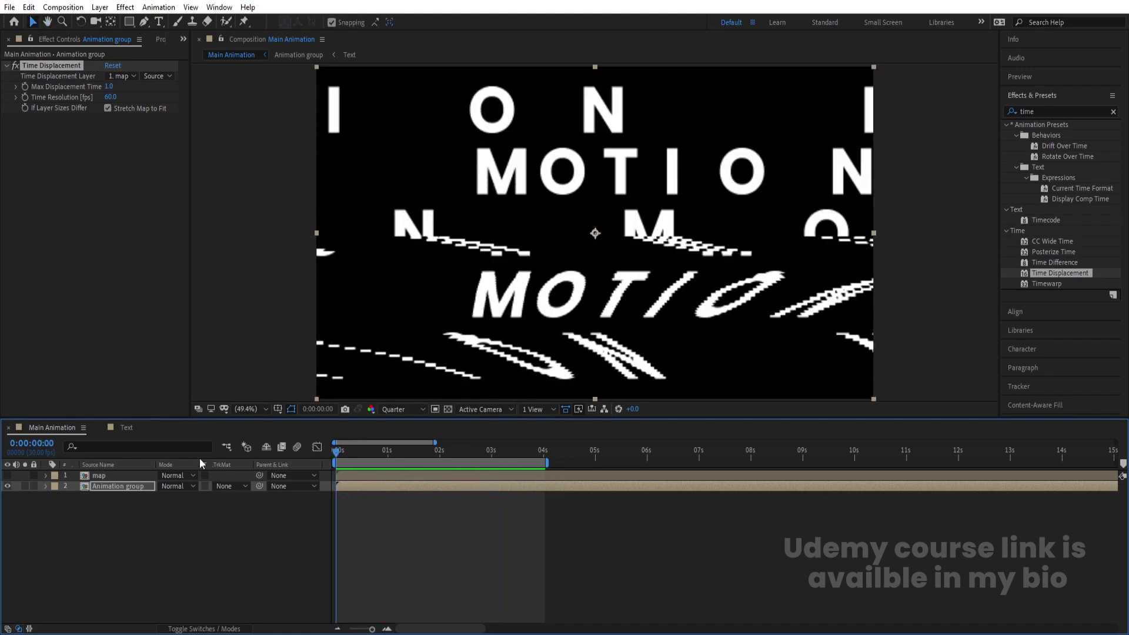
Step: Pre-compose the map and Animation group layers together into a composition named animation
{"action": "left_click_drag", "start_coordinate": [129, 528], "coordinate": [94, 476]}
{"action": "key", "text": "ctrl+shift+c"}
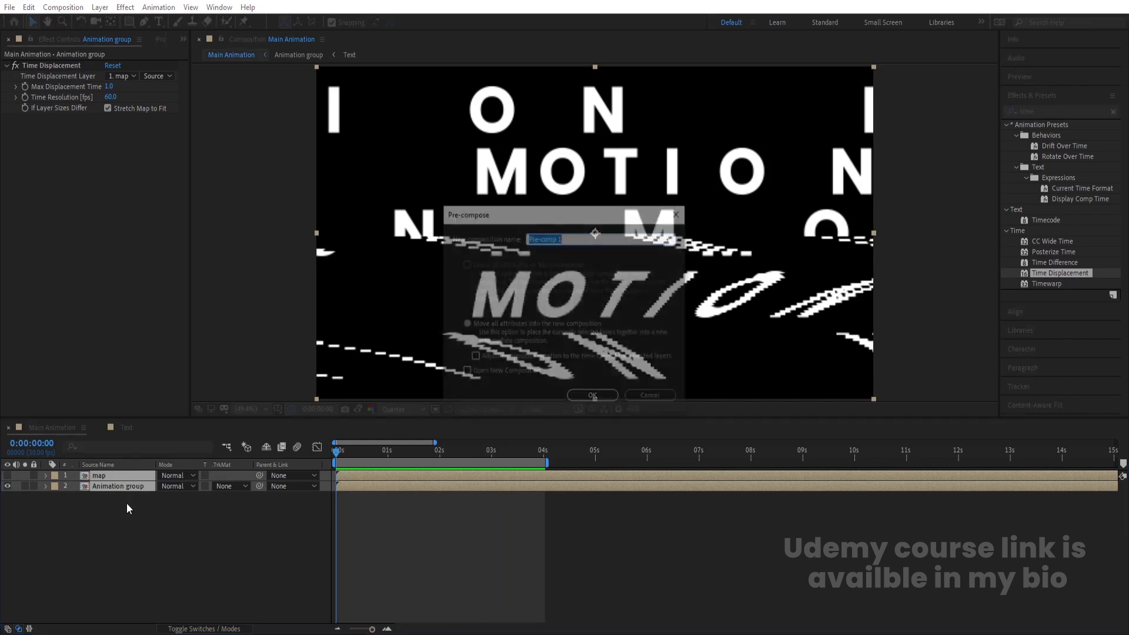
{"action": "type", "text": "ani"}
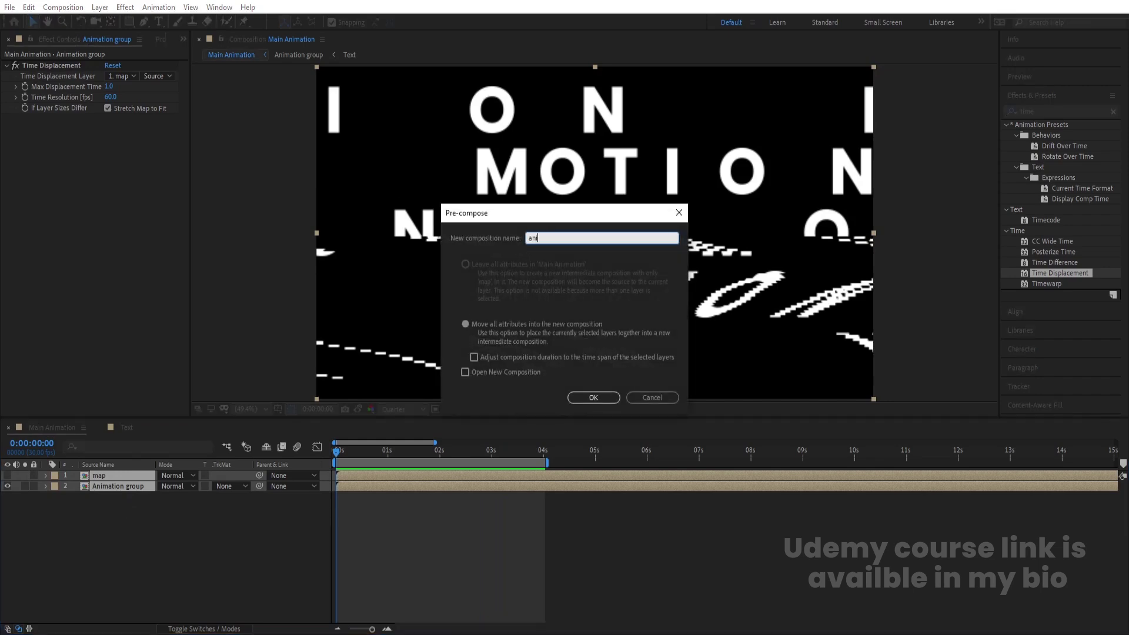
{"action": "type", "text": "mation"}
{"action": "key", "text": "Return"}
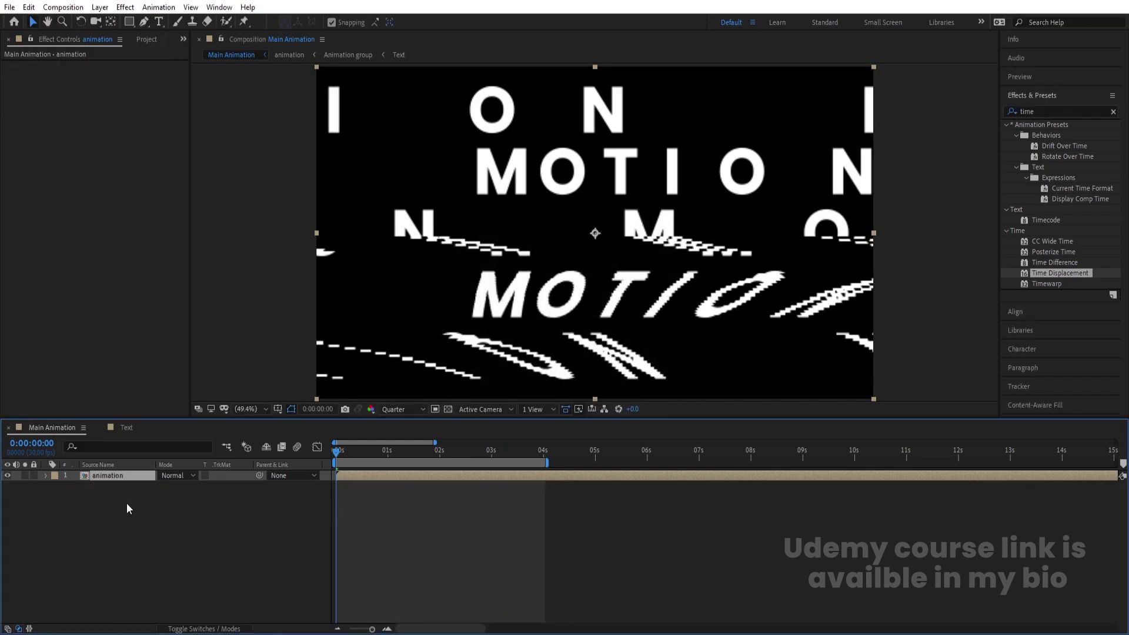
Step: Duplicate the animation layer four times to make a stack of five in Main Animation
{"action": "key", "text": "ctrl+d"}
{"action": "key", "text": "ctrl+d"}
{"action": "key", "text": "ctrl+d"}
{"action": "key", "text": "ctrl+d"}
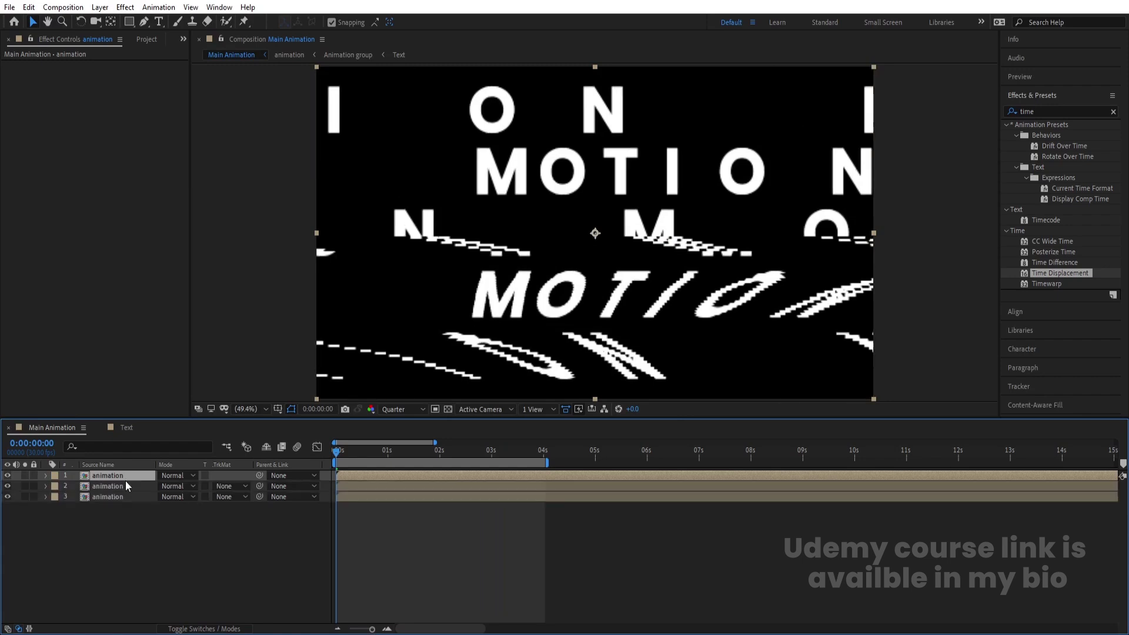
Step: Apply the Fill effect to the lowest animation layer, layer 5
{"action": "left_click", "coordinate": [120, 518]}
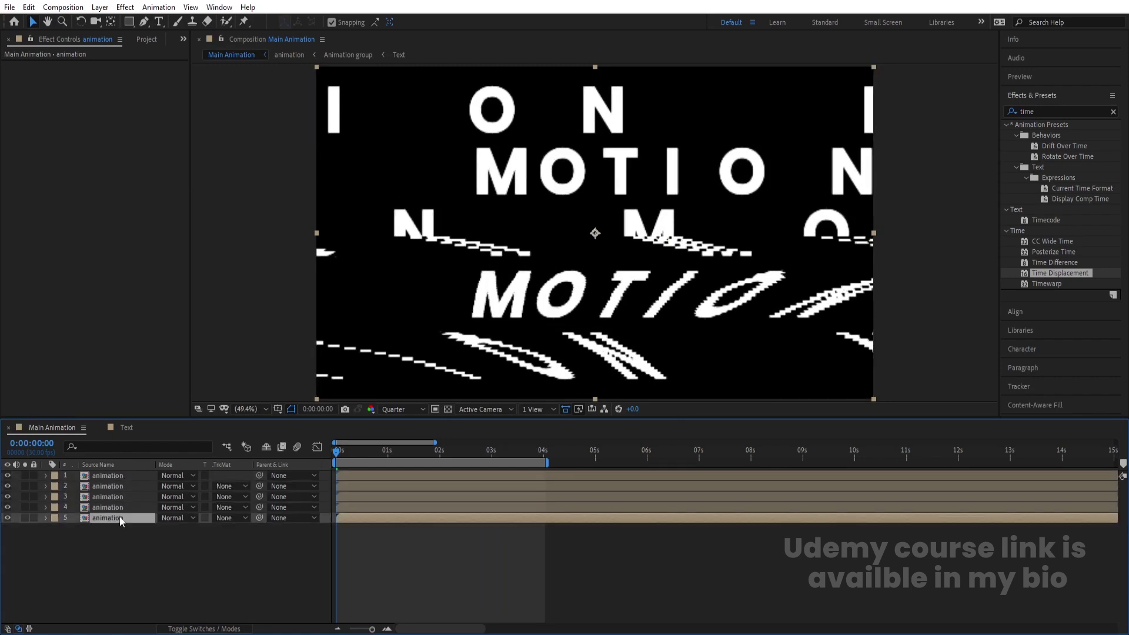
{"action": "double_click", "coordinate": [1043, 108]}
{"action": "type", "text": "fil"}
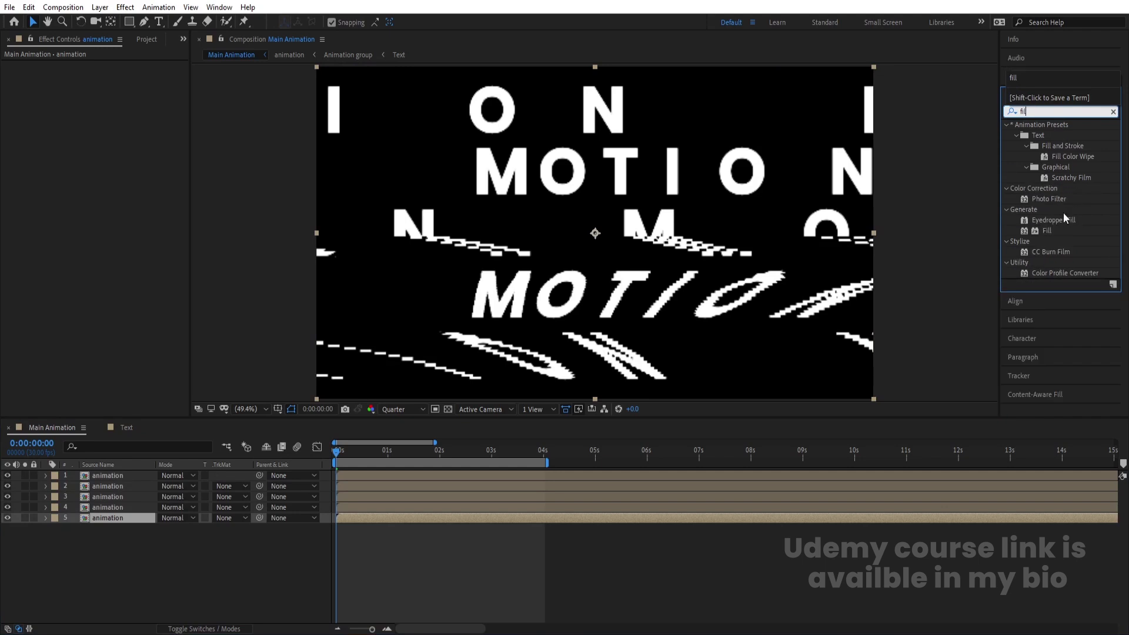
{"action": "double_click", "coordinate": [1047, 230]}
Step: Apply the Fill effect to animation layer 4 and set its fill color to bright green
{"action": "left_click", "coordinate": [126, 507]}
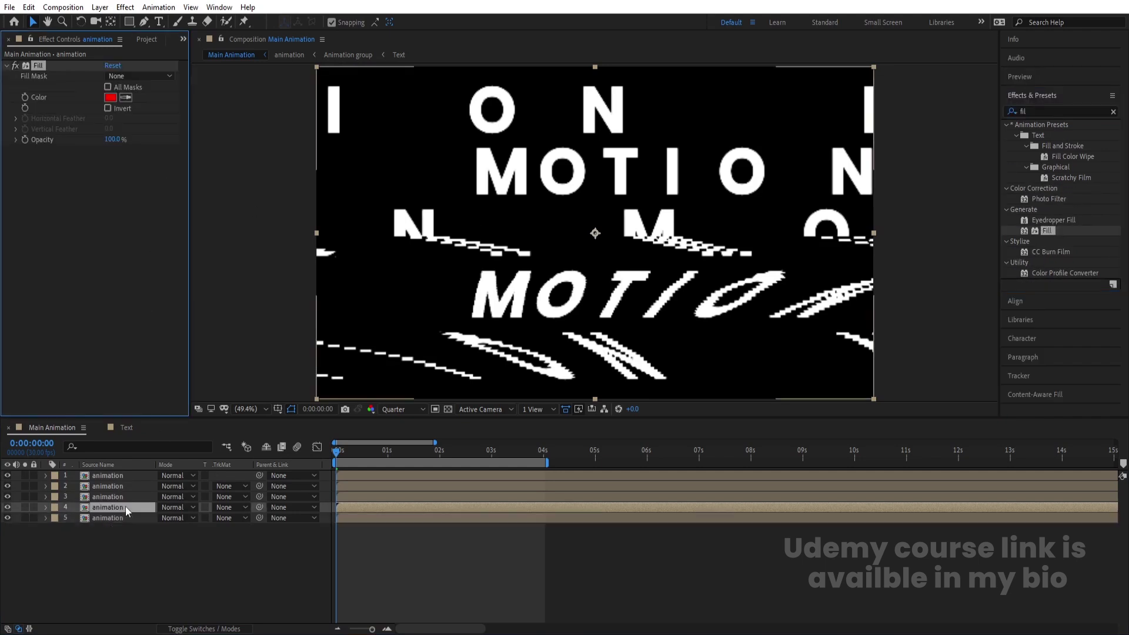
{"action": "double_click", "coordinate": [1046, 230]}
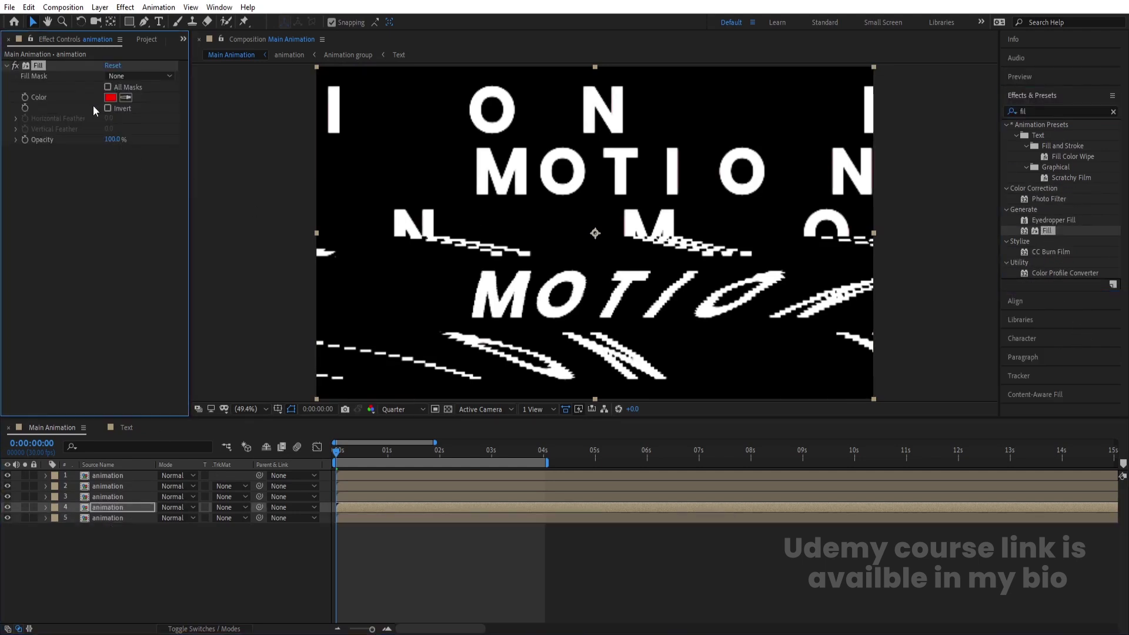
{"action": "left_click", "coordinate": [110, 99]}
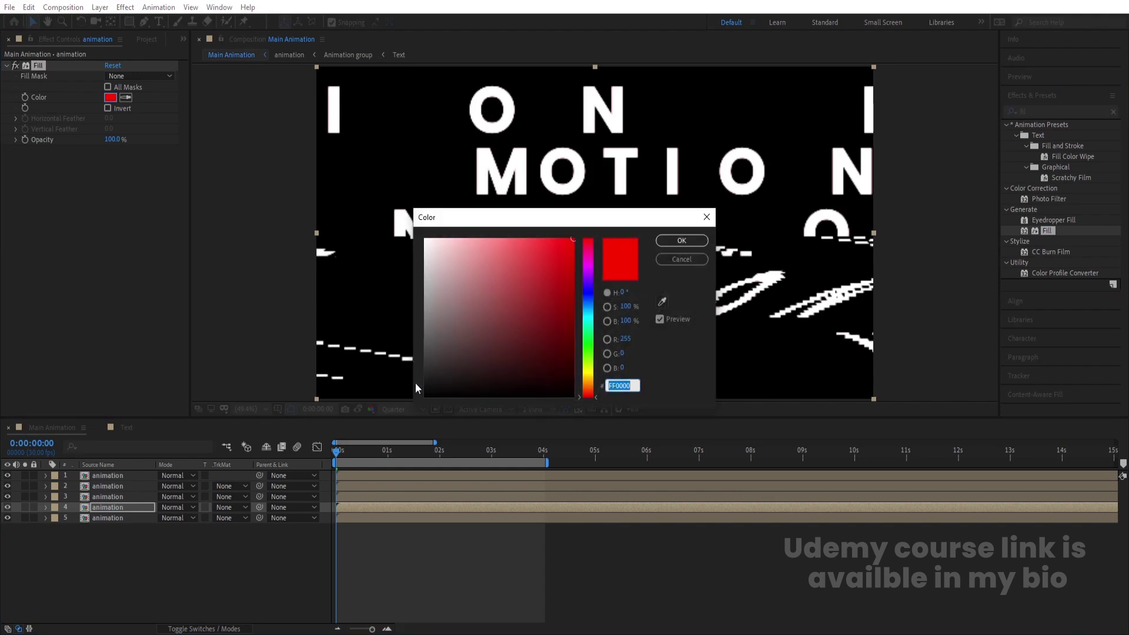
{"action": "left_click", "coordinate": [588, 340]}
{"action": "left_click", "coordinate": [683, 241]}
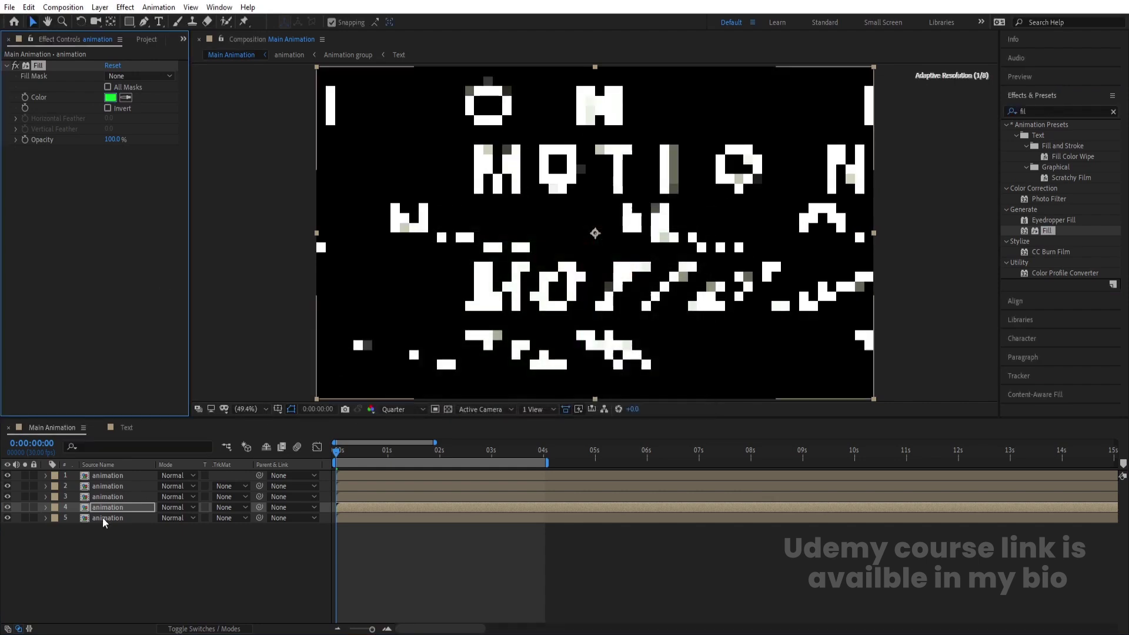
Step: Apply the Fill effect to animation layer 3 and set its fill color to blue
{"action": "key", "text": "ctrl+Up"}
{"action": "double_click", "coordinate": [1049, 230]}
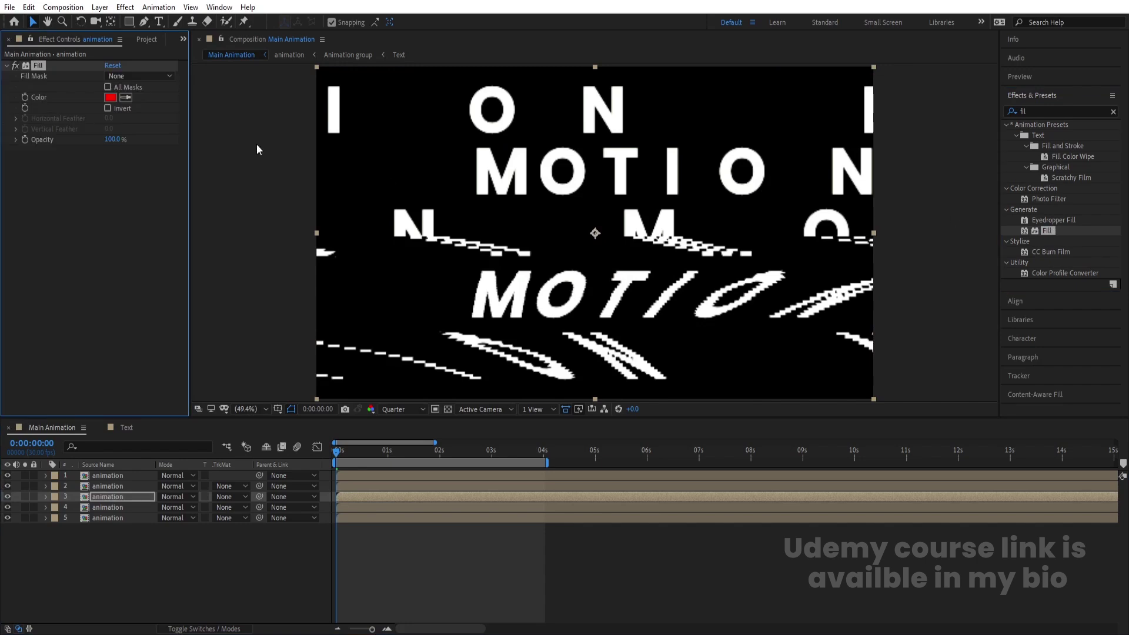
{"action": "left_click", "coordinate": [110, 97]}
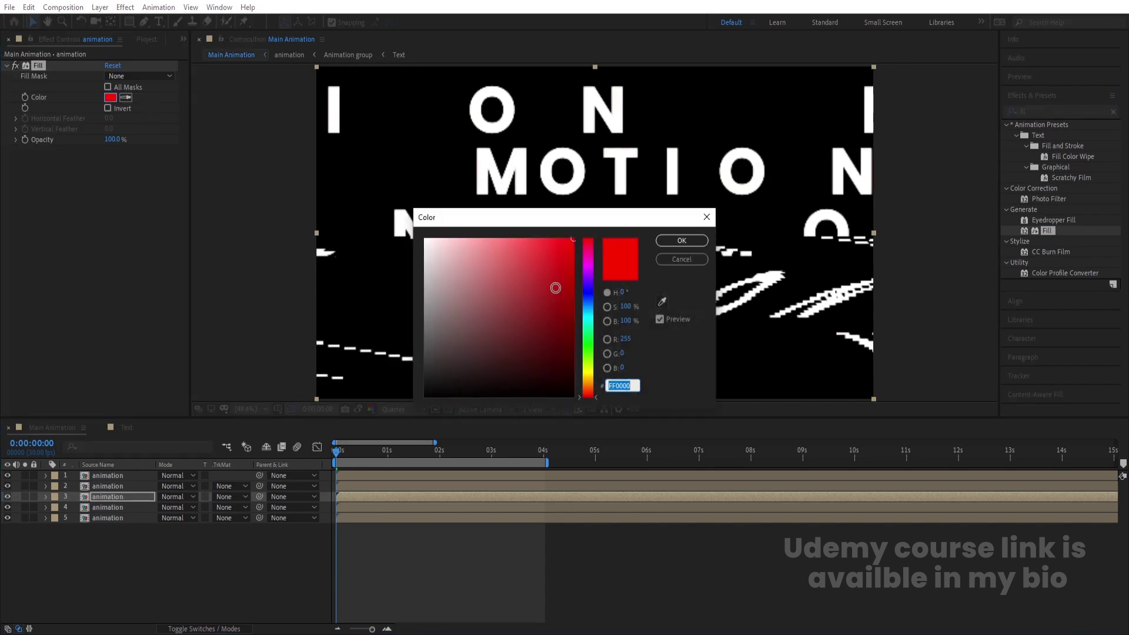
{"action": "left_click", "coordinate": [588, 304]}
{"action": "left_click", "coordinate": [681, 241]}
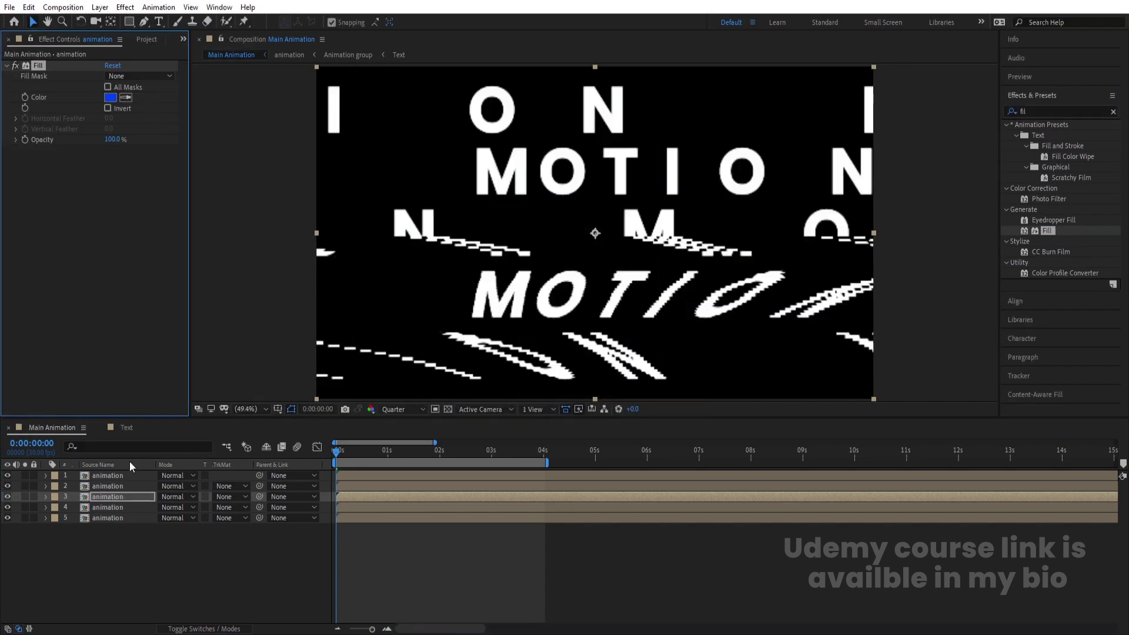
Step: Apply the Find Edges effect to animation layer 2 with Invert enabled
{"action": "left_click", "coordinate": [108, 486]}
{"action": "left_click", "coordinate": [1043, 112]}
{"action": "type", "text": "find"}
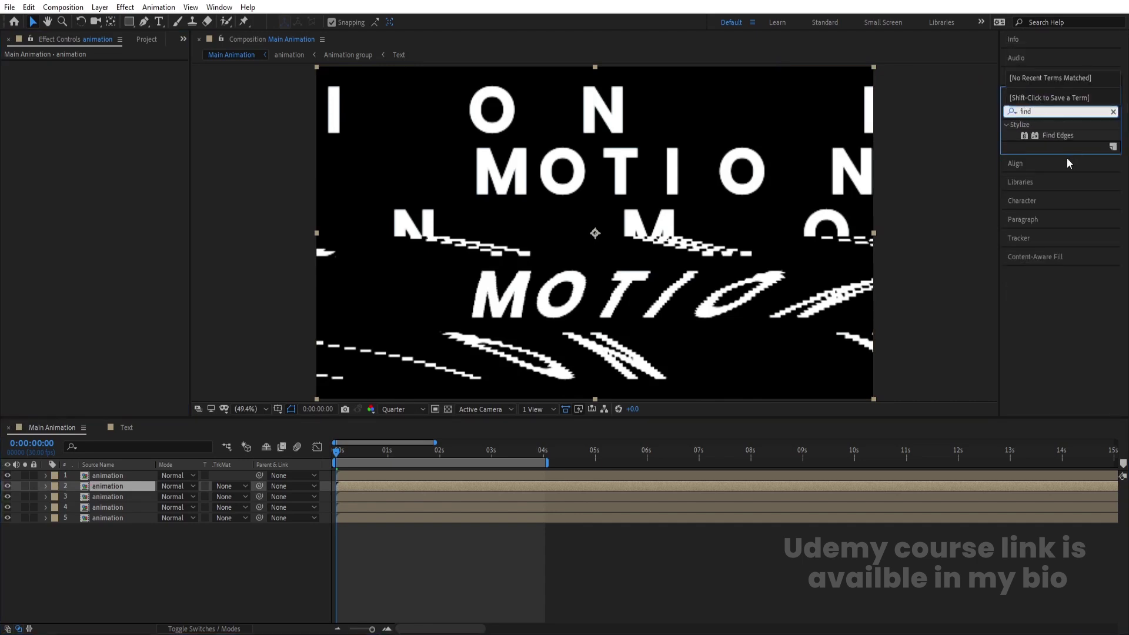
{"action": "double_click", "coordinate": [1056, 136]}
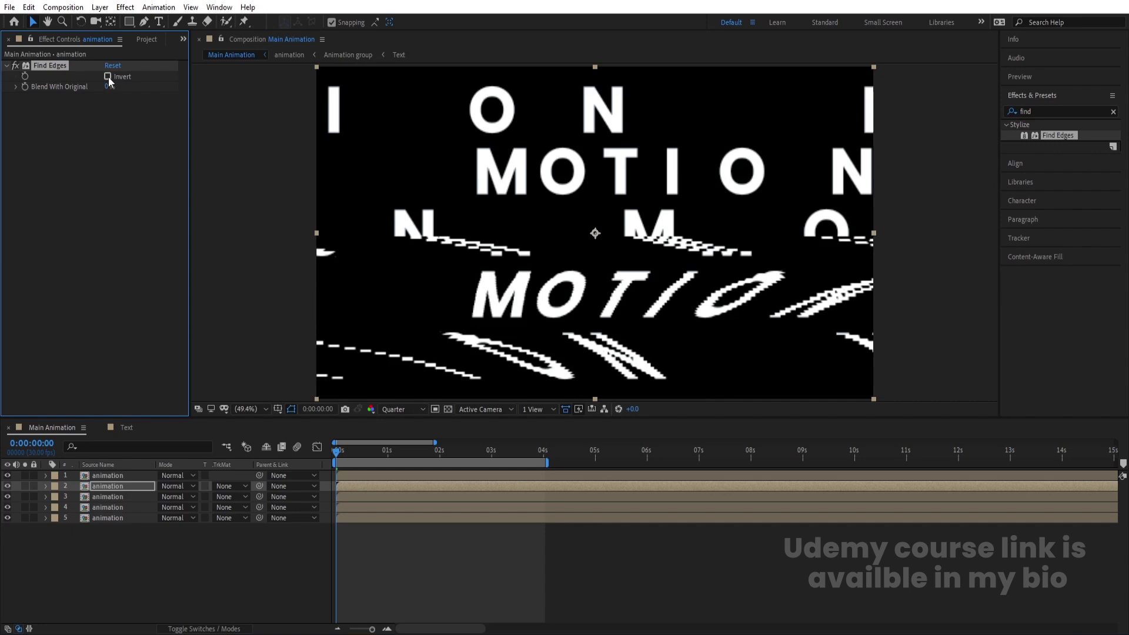
{"action": "left_click", "coordinate": [399, 544]}
Step: Offset the in points of the green and blue animation layers so layer 4 starts at frame 2 and layer 3 at frame 4
{"action": "key", "text": ";"}
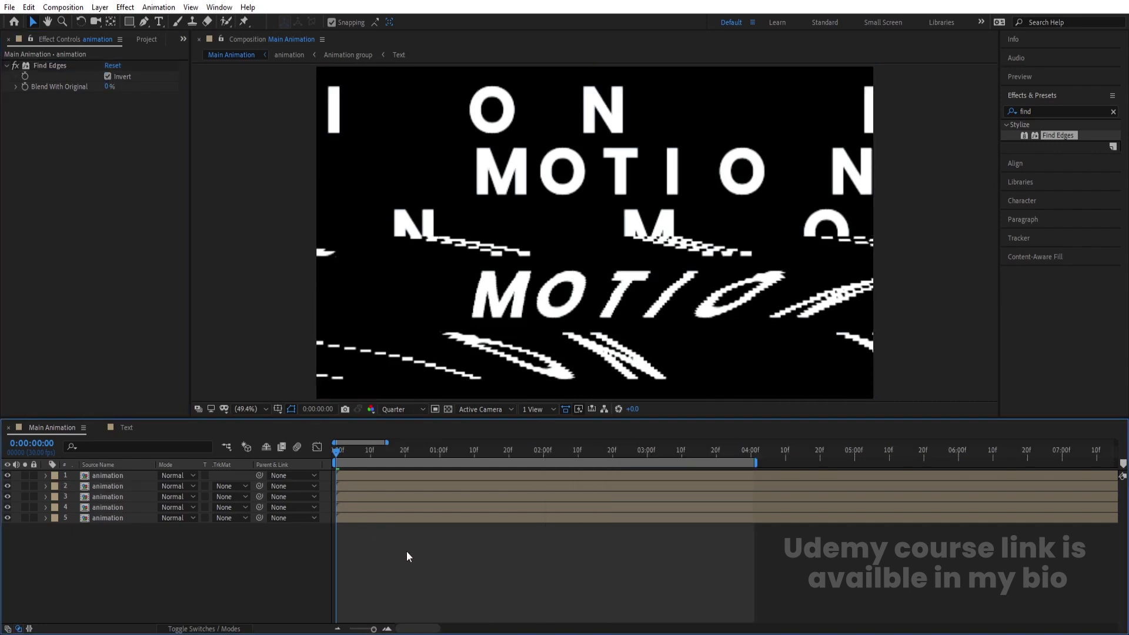
{"action": "key", "text": "Page_Down"}
{"action": "key", "text": "Page_Down"}
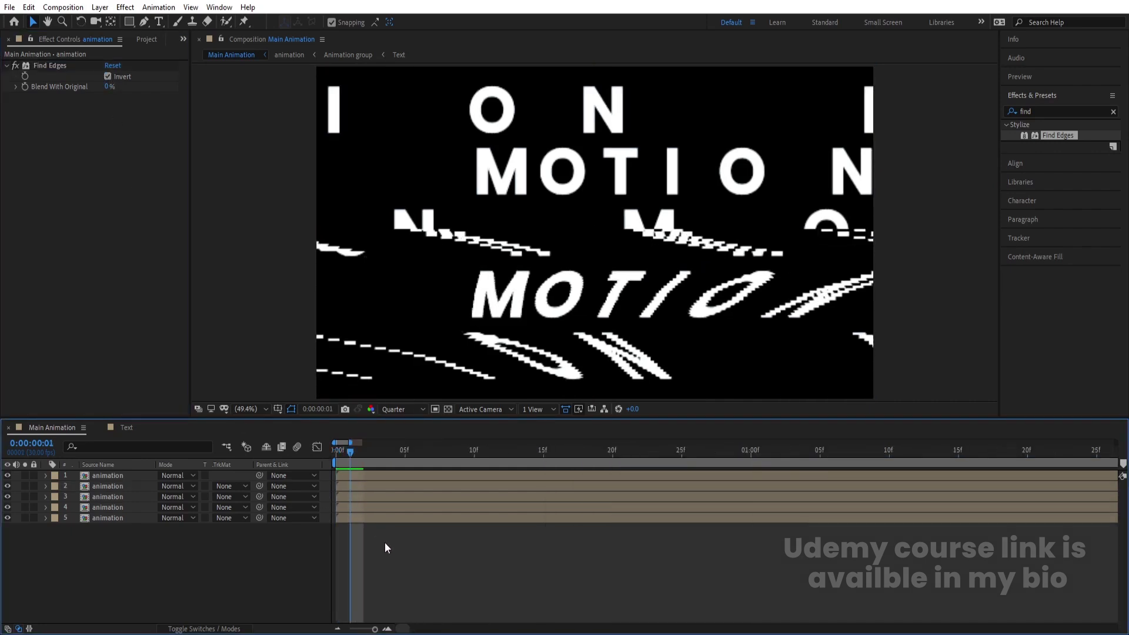
{"action": "left_click", "coordinate": [121, 509]}
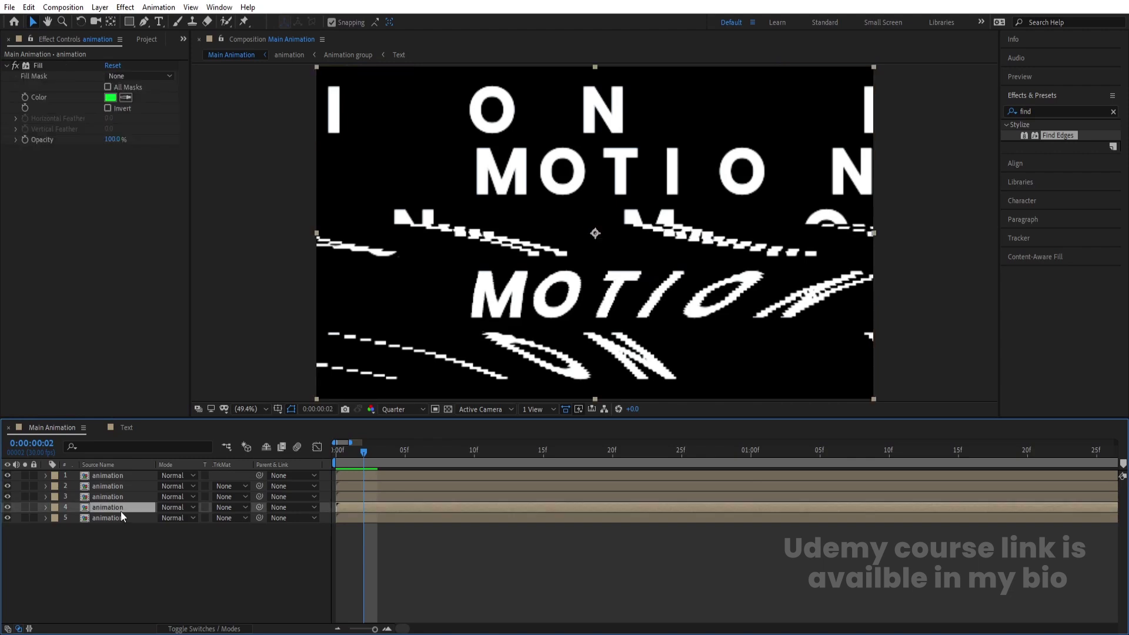
{"action": "key", "text": "bracketleft"}
{"action": "key", "text": "Page_Down"}
{"action": "key", "text": "Page_Down"}
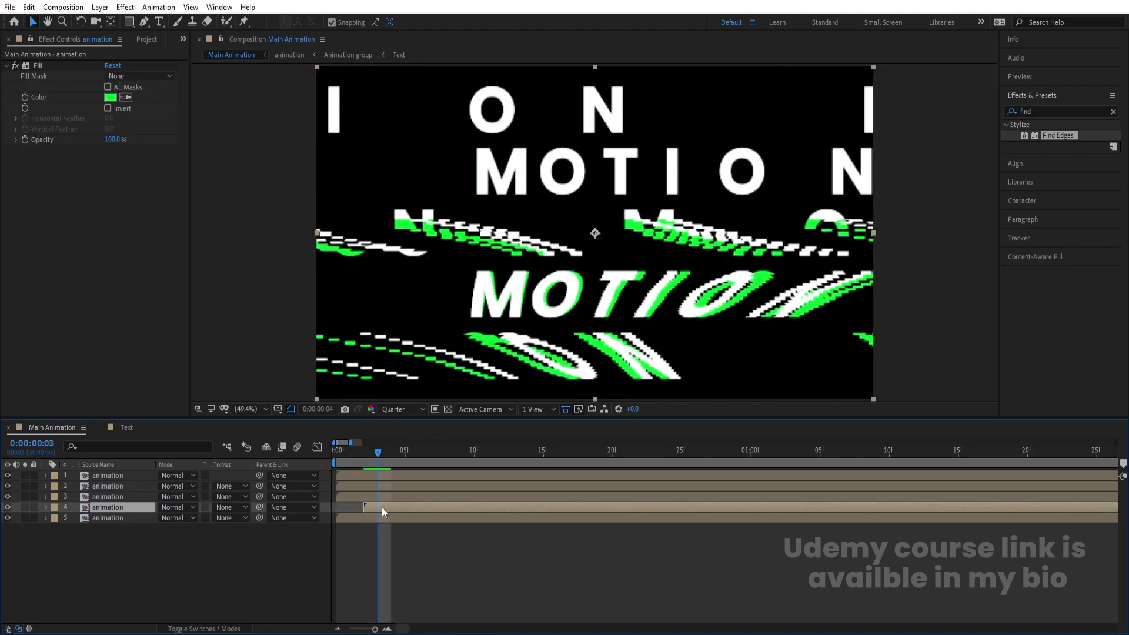
{"action": "left_click", "coordinate": [383, 497]}
{"action": "key", "text": "bracketleft"}
Step: Shift animation layer 2 to start at frame 6 and animation layer 1 to start at frame 8
{"action": "key", "text": "Page_Down"}
{"action": "key", "text": "Page_Down"}
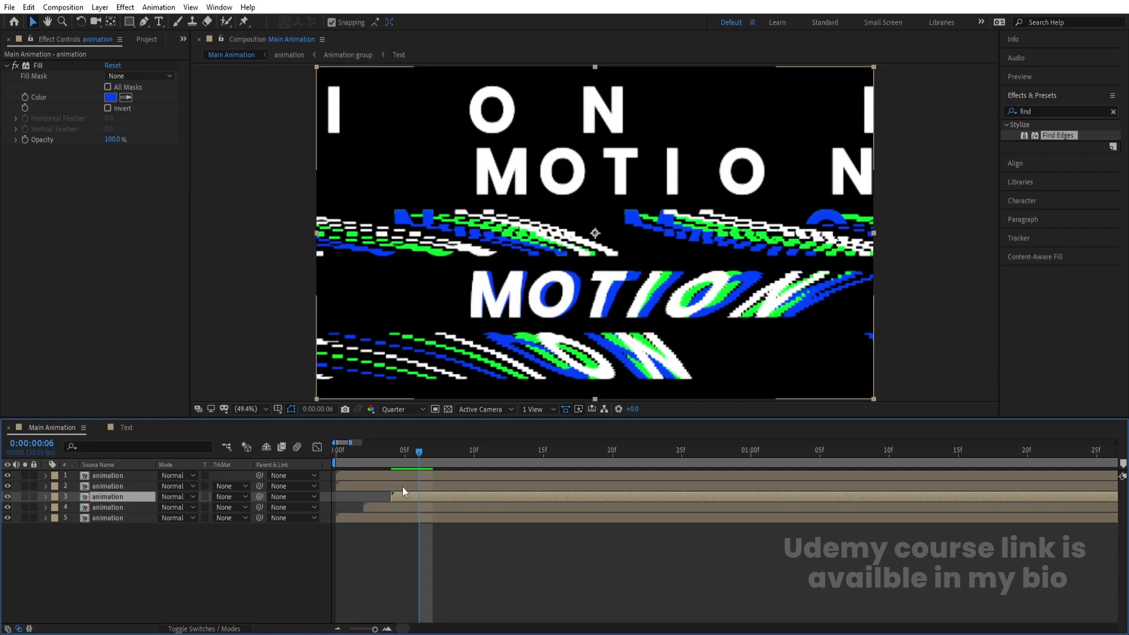
{"action": "left_click", "coordinate": [402, 485]}
{"action": "key", "text": "bracketleft"}
{"action": "key", "text": "Page_Down"}
{"action": "key", "text": "Page_Down"}
{"action": "left_click", "coordinate": [439, 475]}
{"action": "key", "text": "bracketleft"}
Step: Preview the staggered colored trails in Main Animation
{"action": "key", "text": "space"}
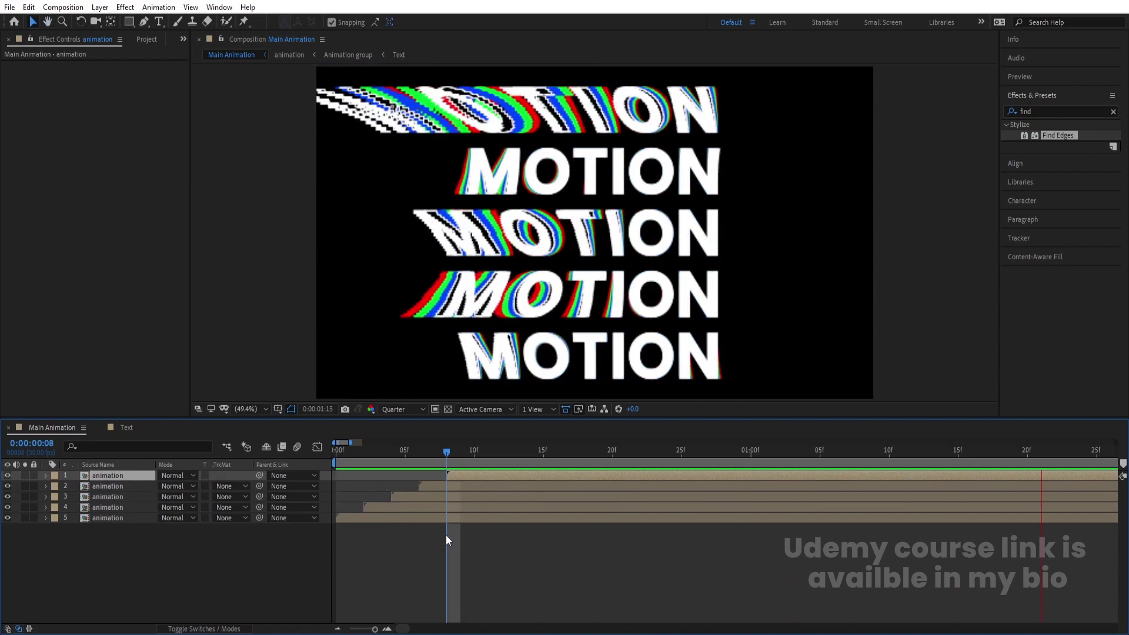
{"action": "key", "text": "Num_Lock"}
{"action": "key", "text": "minus"}
{"action": "key", "text": "minus"}
{"action": "key", "text": "space"}
Step: Try starting the work area at frame 8 with its end extended beyond 12 seconds, and preview the playback
{"action": "left_click_drag", "start_coordinate": [355, 452], "coordinate": [354, 449]}
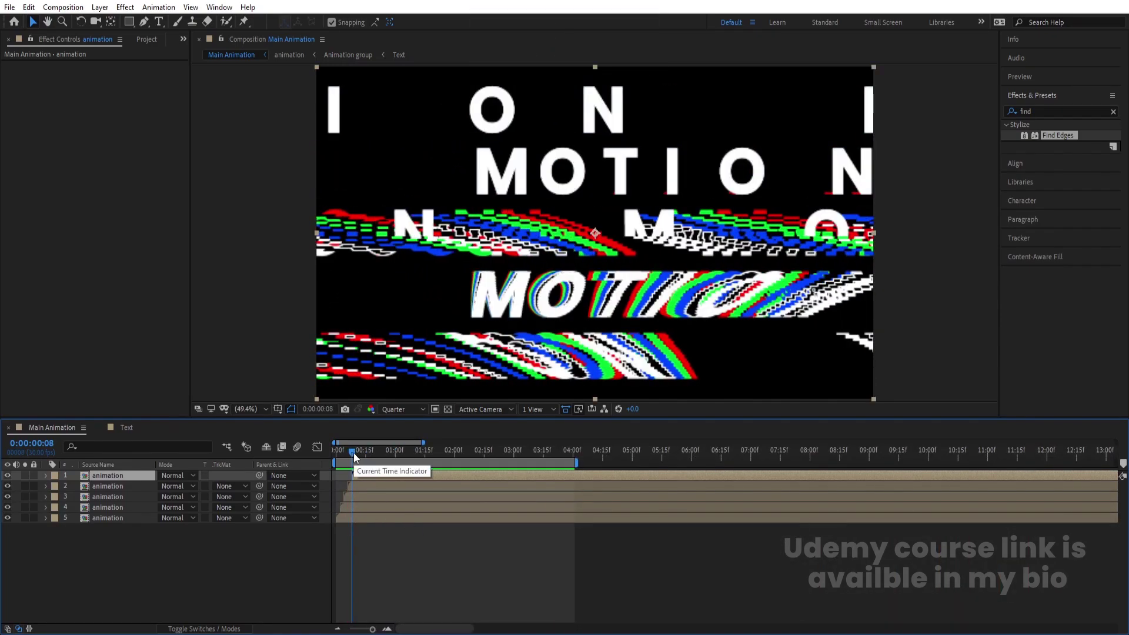
{"action": "left_click_drag", "start_coordinate": [354, 453], "coordinate": [352, 452]}
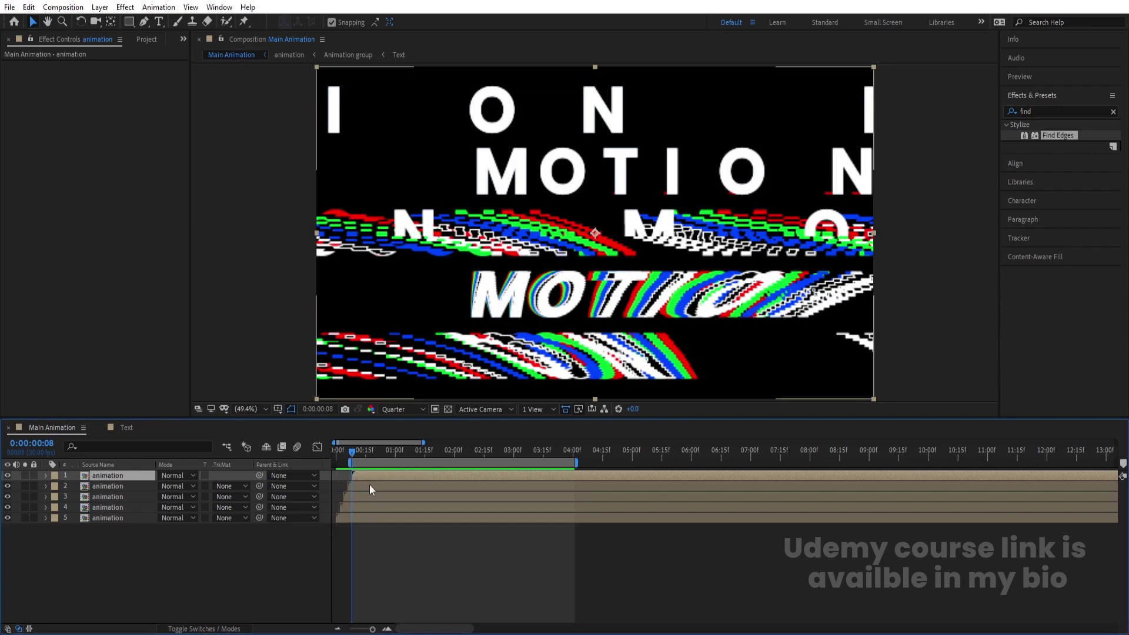
{"action": "double_click", "coordinate": [370, 463]}
{"action": "key", "text": "space"}
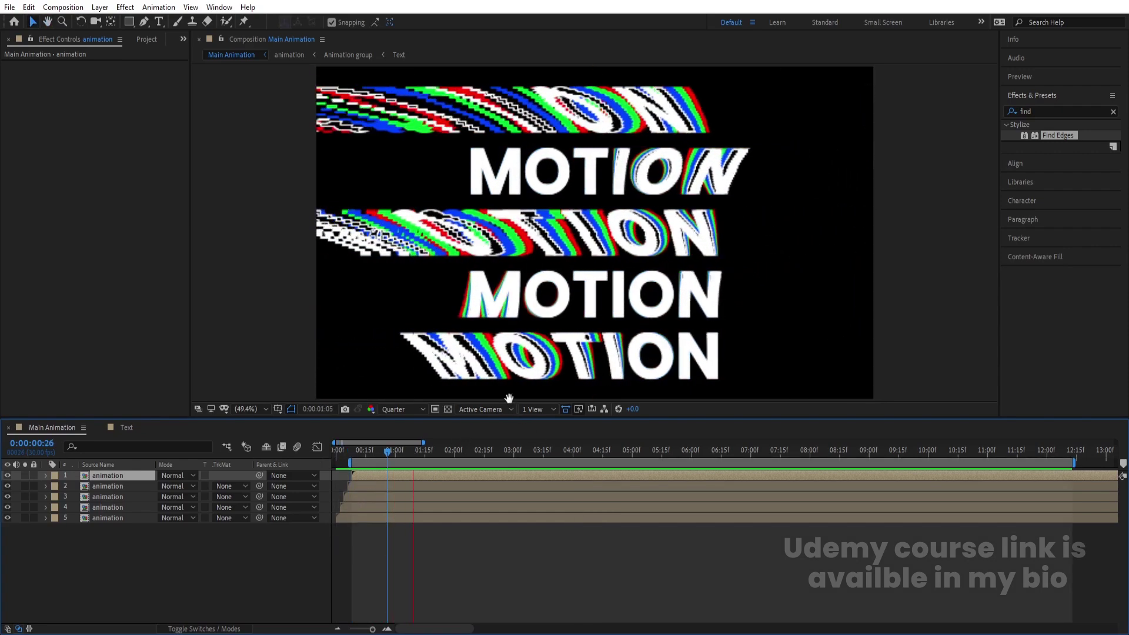
{"action": "key", "text": "space"}
Step: Set the beginning of the work area at 0:00:04:00 and preview from there
{"action": "left_click_drag", "start_coordinate": [372, 452], "coordinate": [492, 471]}
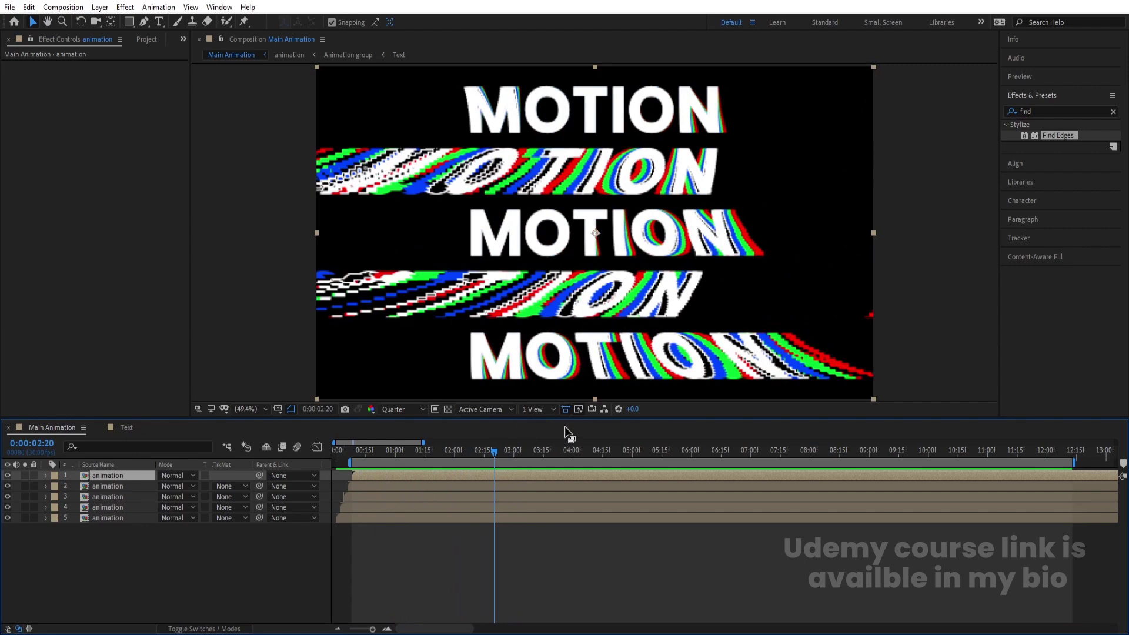
{"action": "left_click", "coordinate": [574, 457]}
{"action": "left_click_drag", "start_coordinate": [575, 457], "coordinate": [576, 457]}
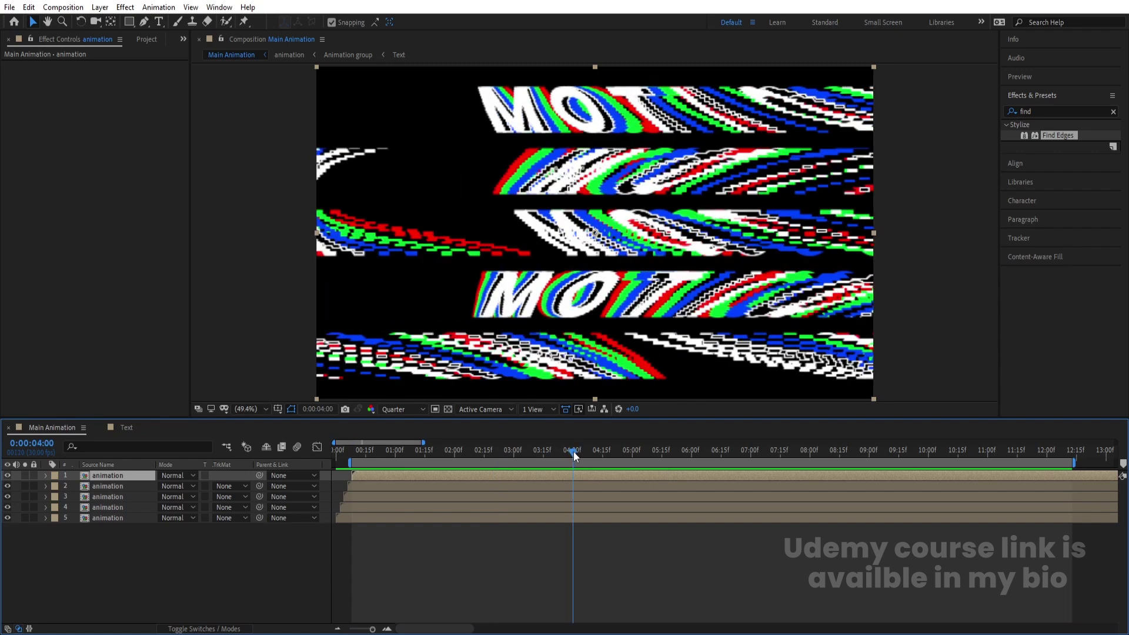
{"action": "key", "text": "b"}
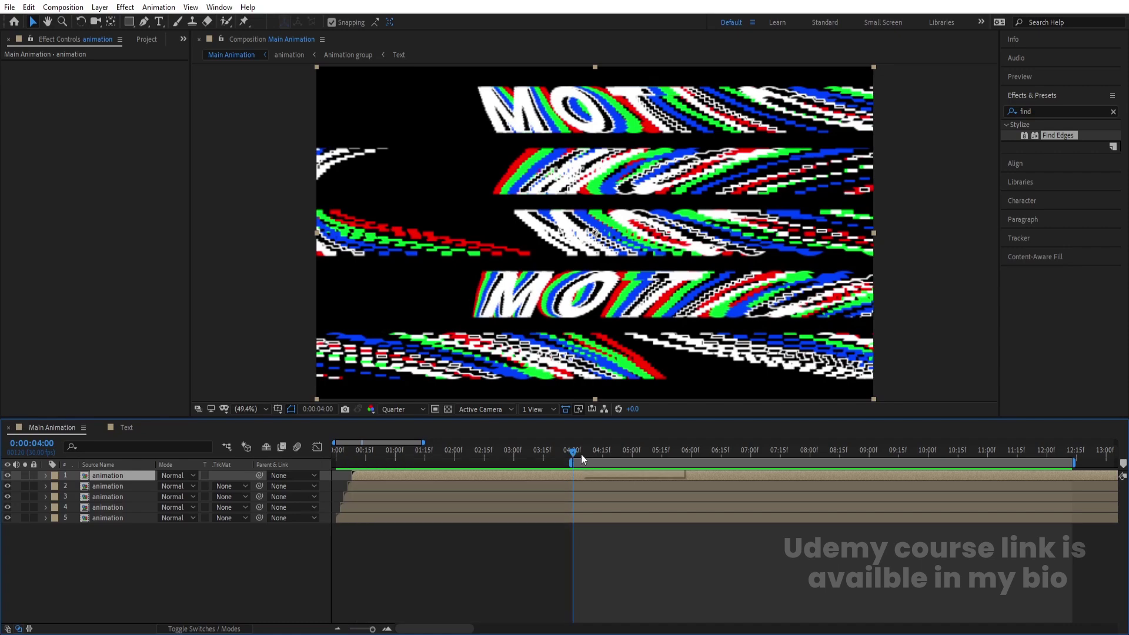
{"action": "key", "text": "space"}
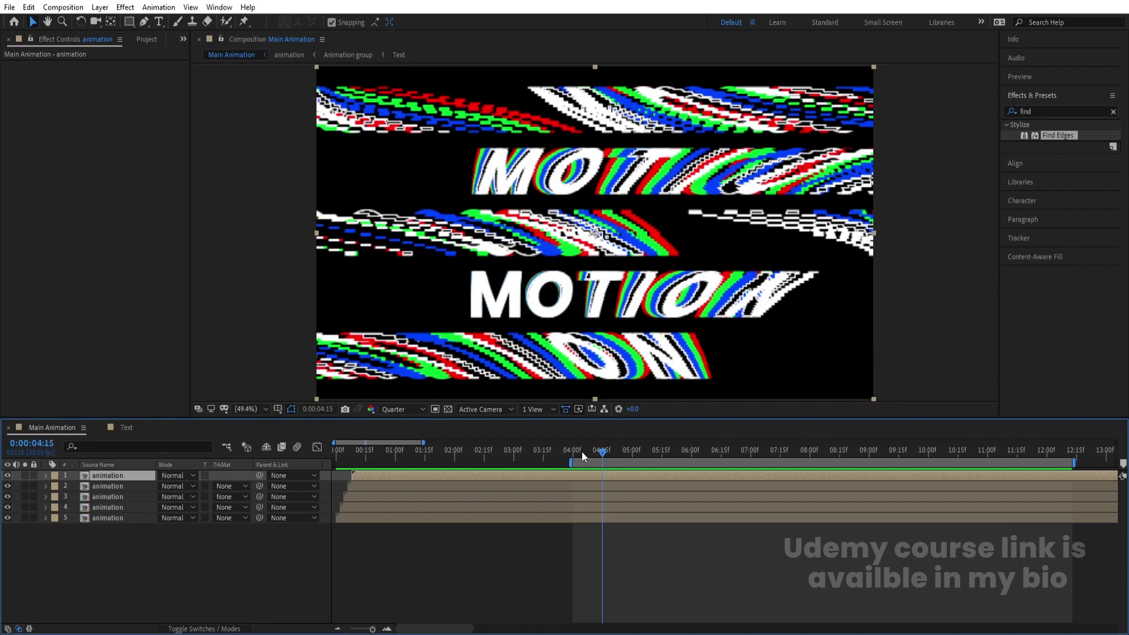
{"action": "key", "text": "space"}
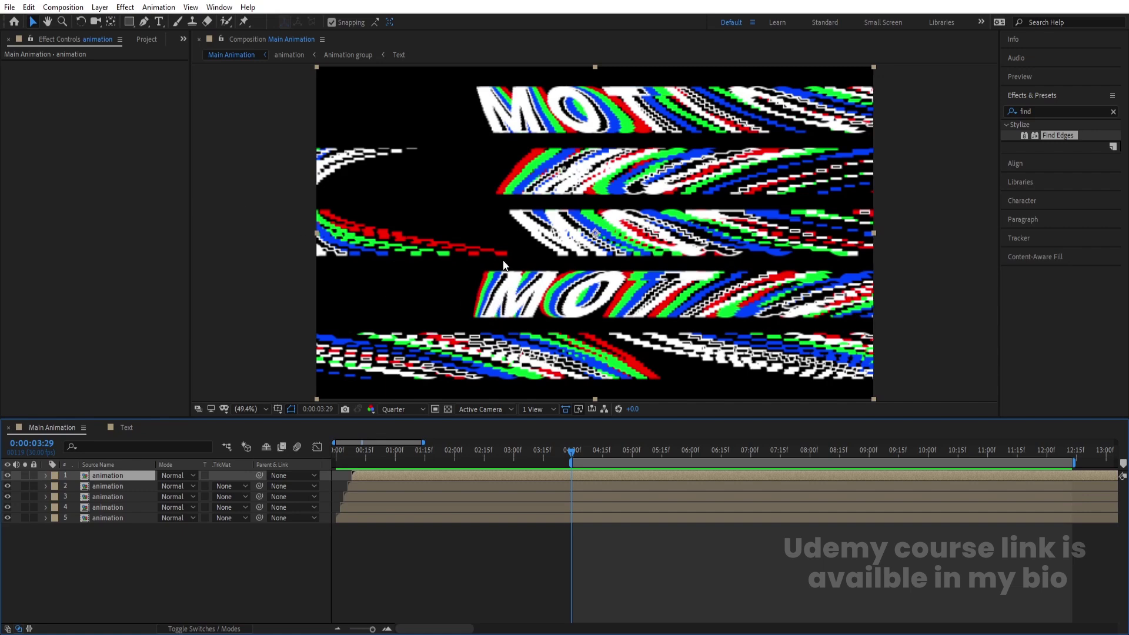
Step: Show the rulers and place two vertical guides at about 580 px and 825 px to mark the loop's starting letter positions
{"action": "key", "text": "ctrl+r"}
{"action": "left_click_drag", "start_coordinate": [198, 293], "coordinate": [492, 332]}
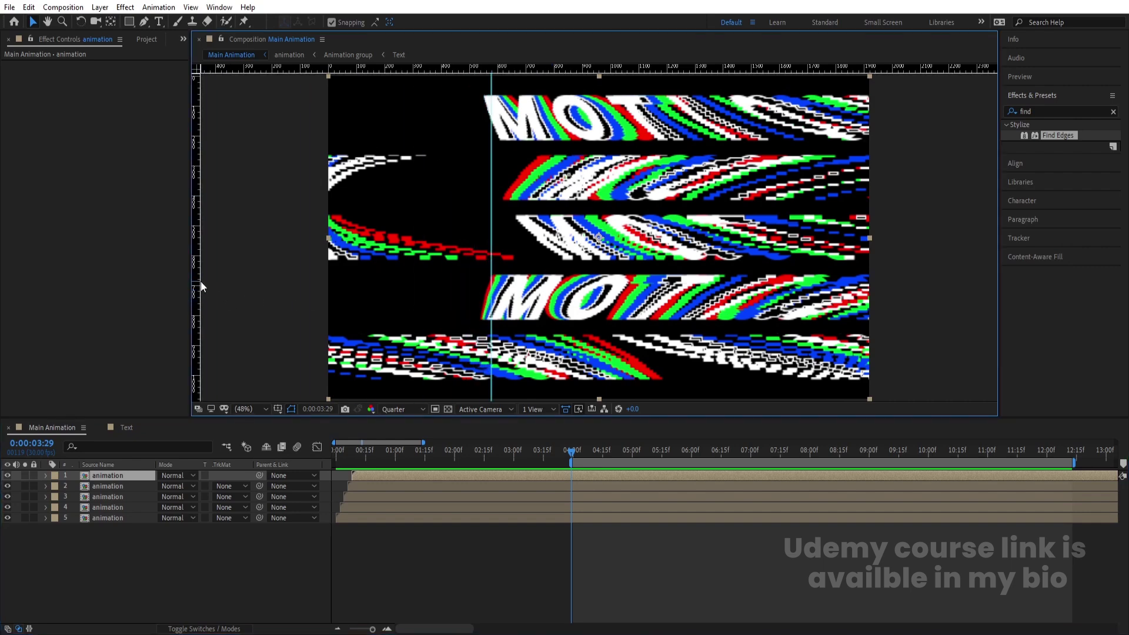
{"action": "left_click_drag", "start_coordinate": [200, 279], "coordinate": [561, 323]}
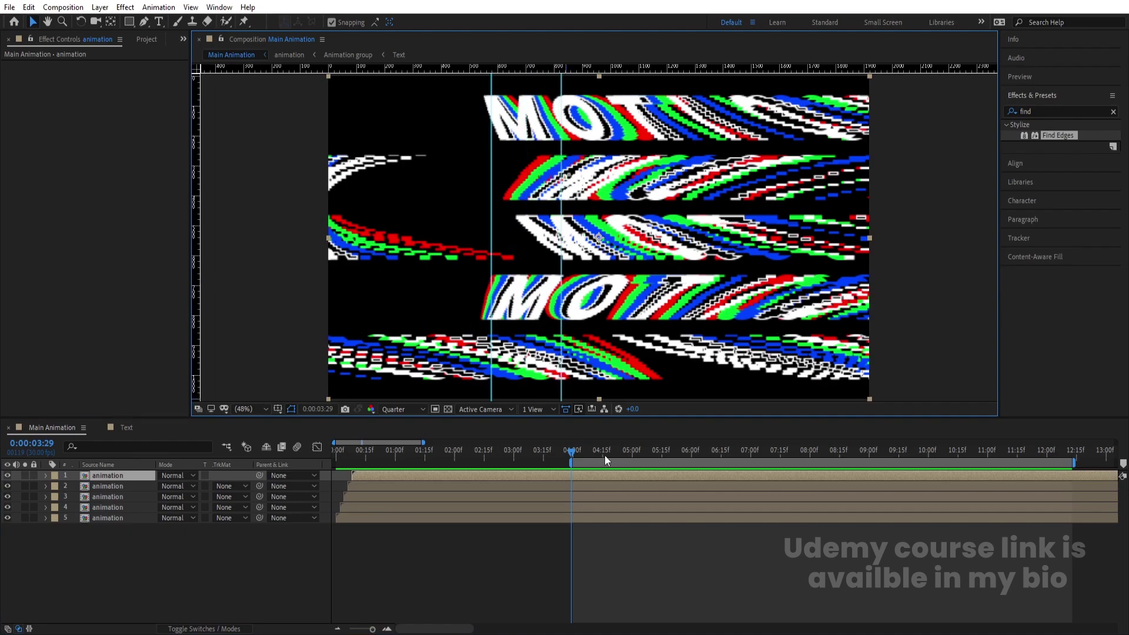
Step: Play through to the frame matching the loop start against the guides and end the work area at 0:00:07:29
{"action": "key", "text": "space"}
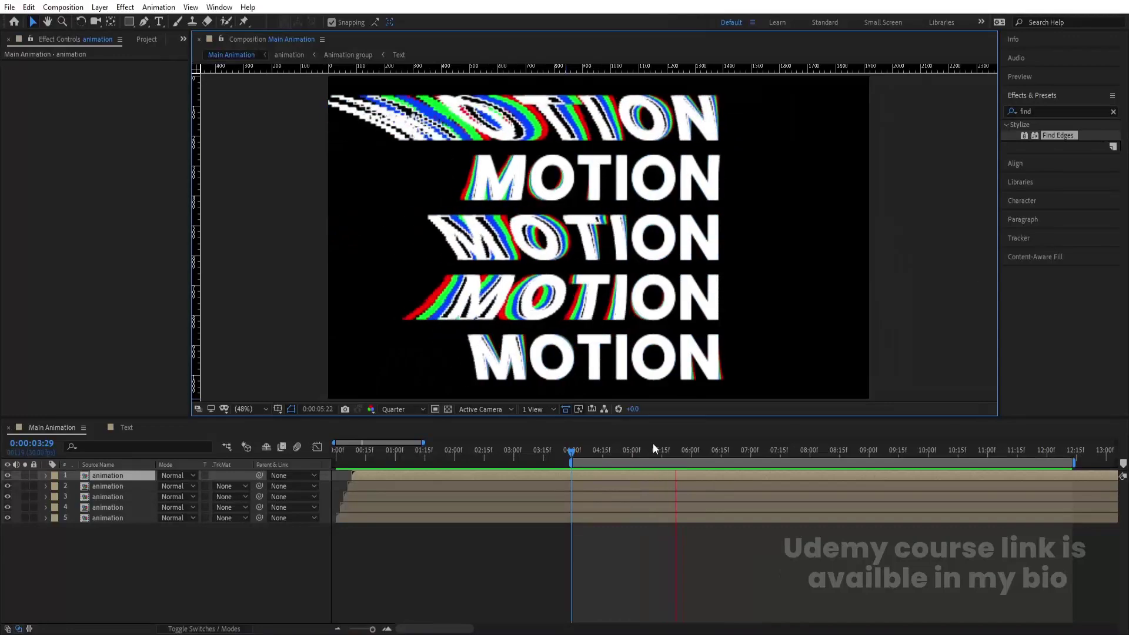
{"action": "key", "text": "space"}
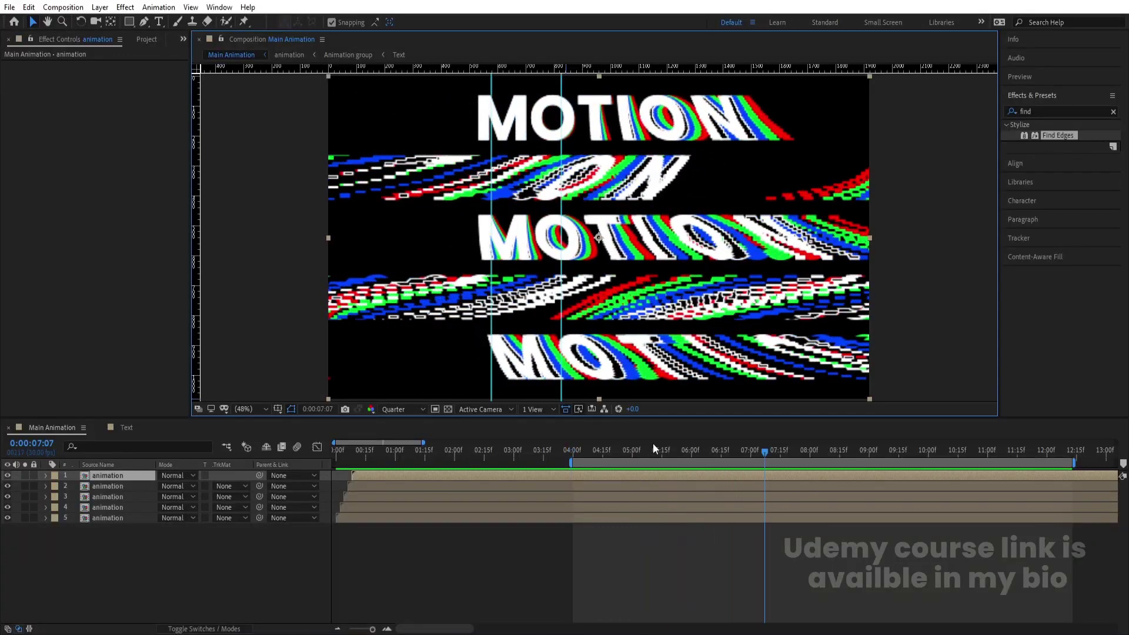
{"action": "key", "text": "space"}
{"action": "key", "text": "space"}
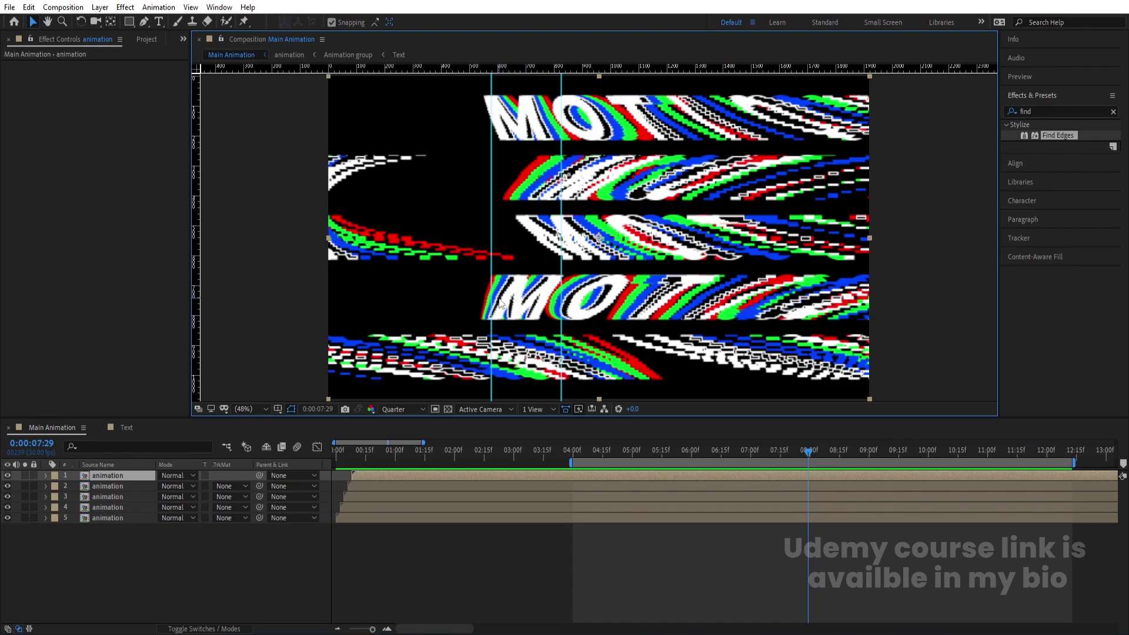
{"action": "key", "text": "n"}
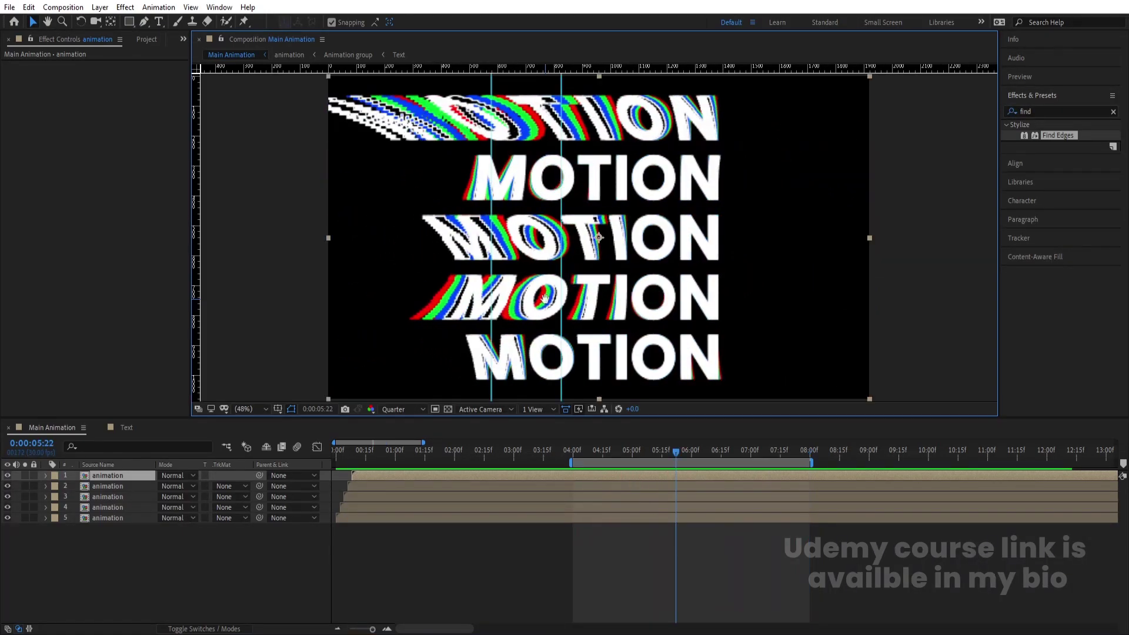
Step: Switch the preview resolution to Full and set the blending mode of animation layers 3, 4 and 5 to Screen
{"action": "left_click", "coordinate": [403, 410]}
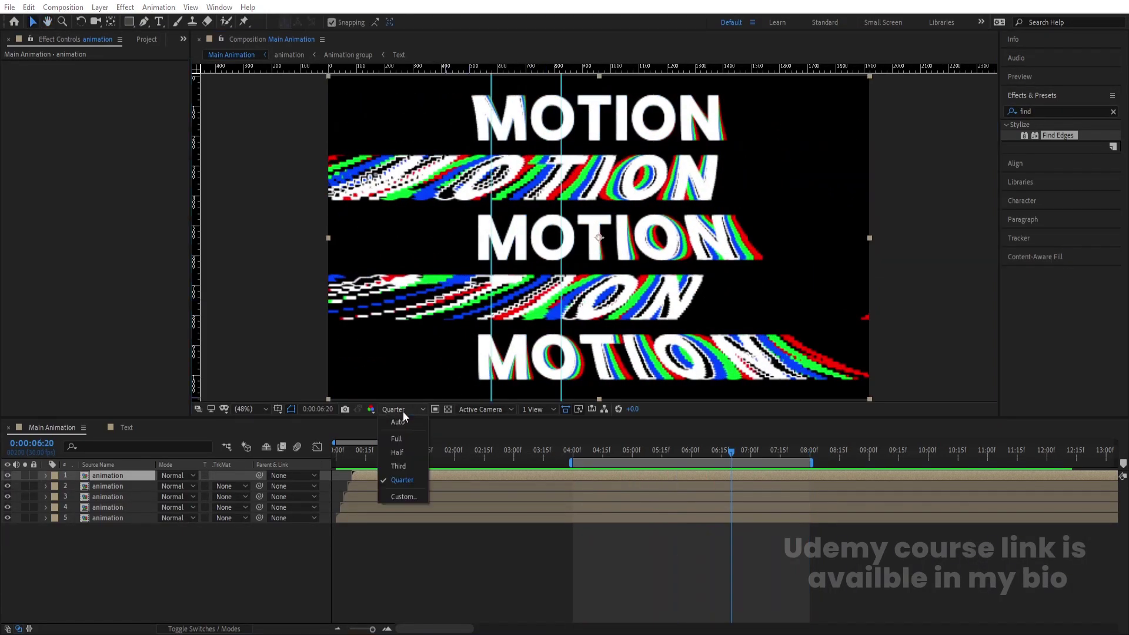
{"action": "left_click", "coordinate": [403, 442]}
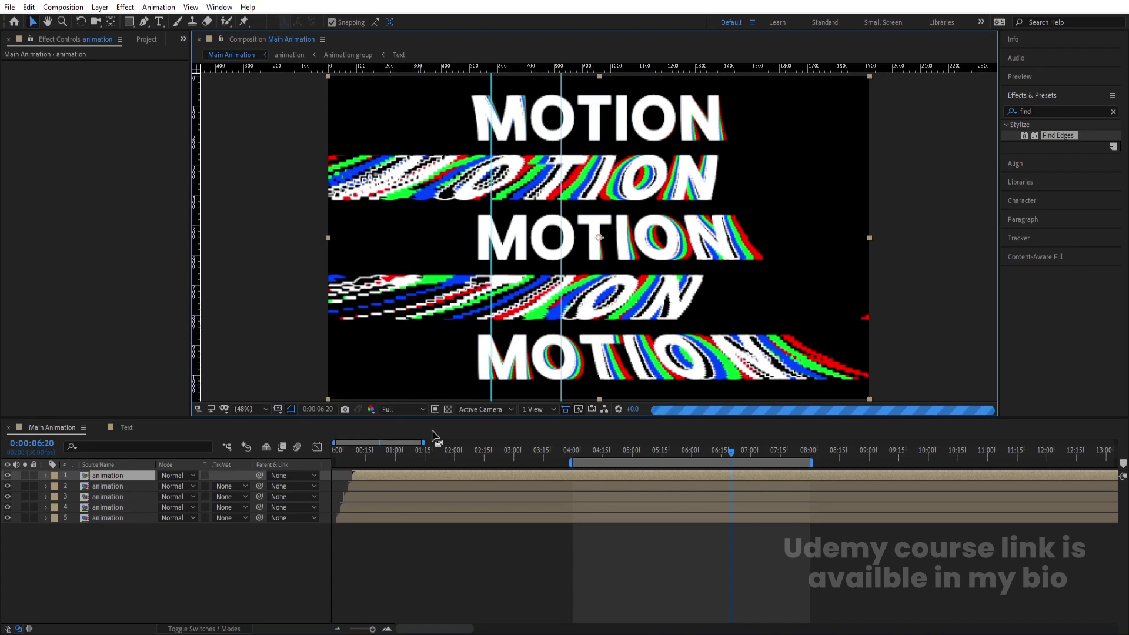
{"action": "left_click", "coordinate": [115, 519]}
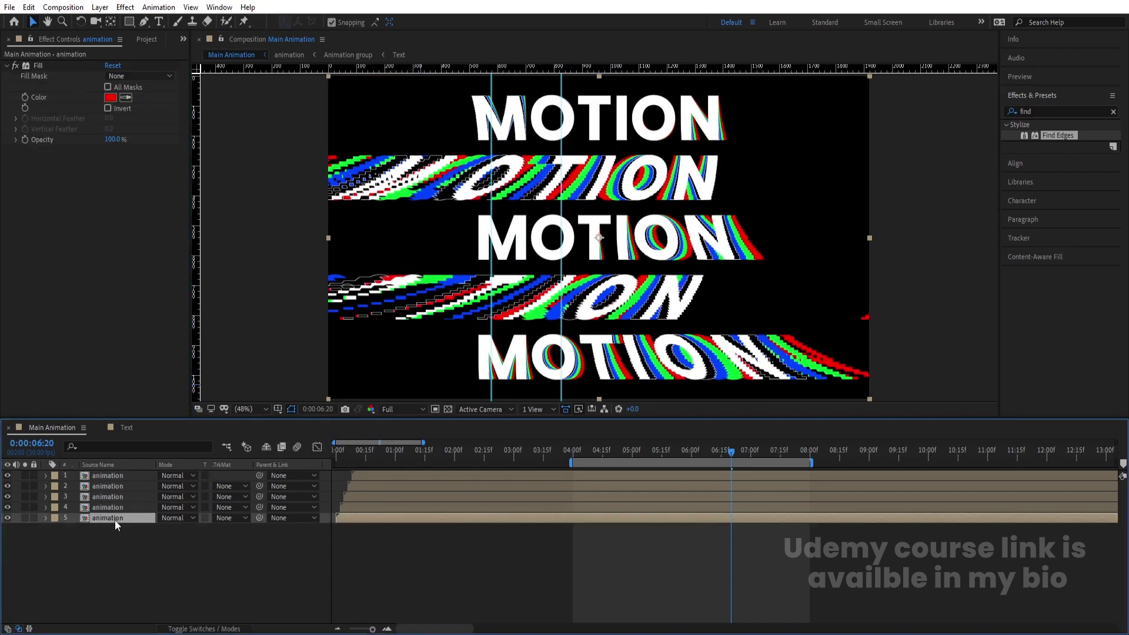
{"action": "left_click", "coordinate": [105, 496], "text": "shift"}
{"action": "left_click", "coordinate": [171, 496]}
{"action": "left_click", "coordinate": [220, 252]}
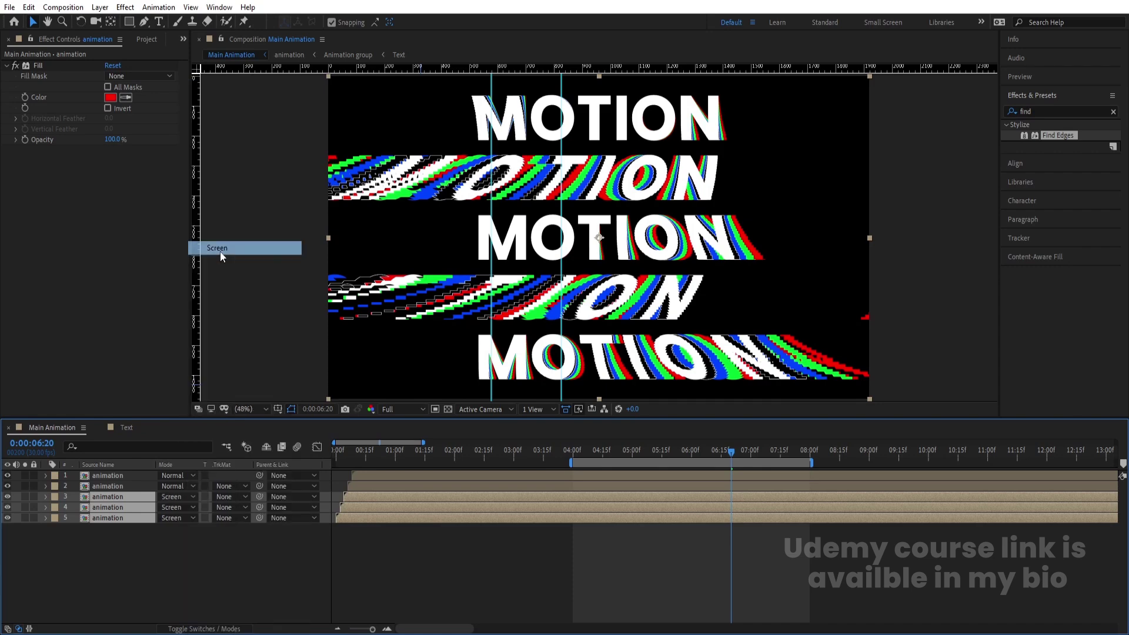
Step: Create a black 1920 × 1080 px solid and place it beneath all the animation layers as the background
{"action": "left_click", "coordinate": [167, 538]}
{"action": "key", "text": "ctrl+y"}
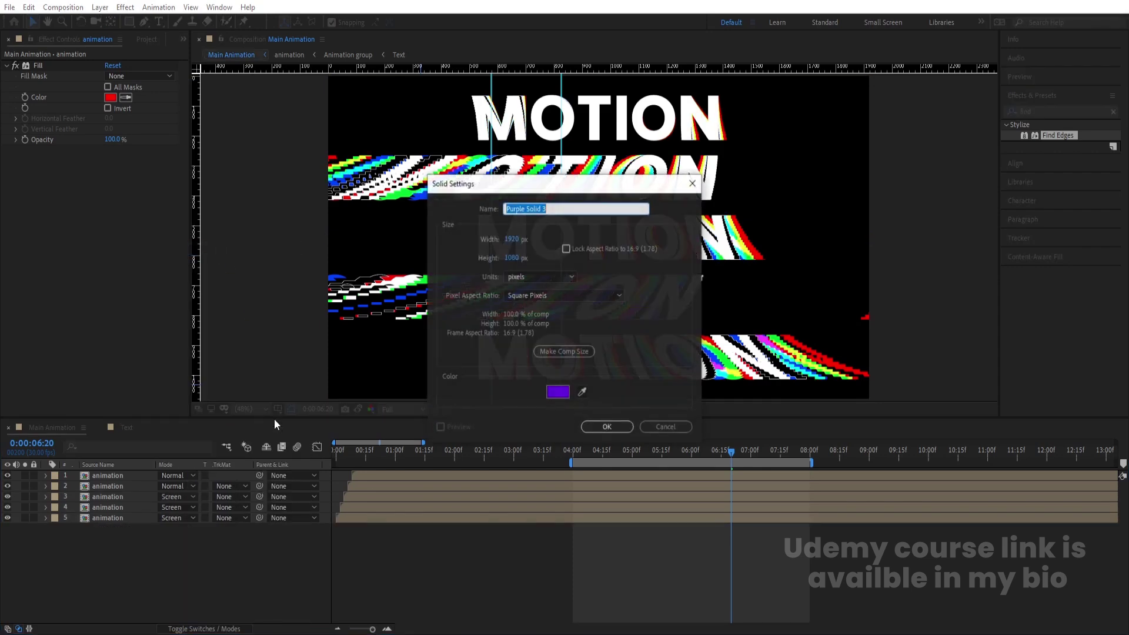
{"action": "left_click", "coordinate": [557, 393]}
{"action": "left_click", "coordinate": [434, 366]}
{"action": "key", "text": "Return"}
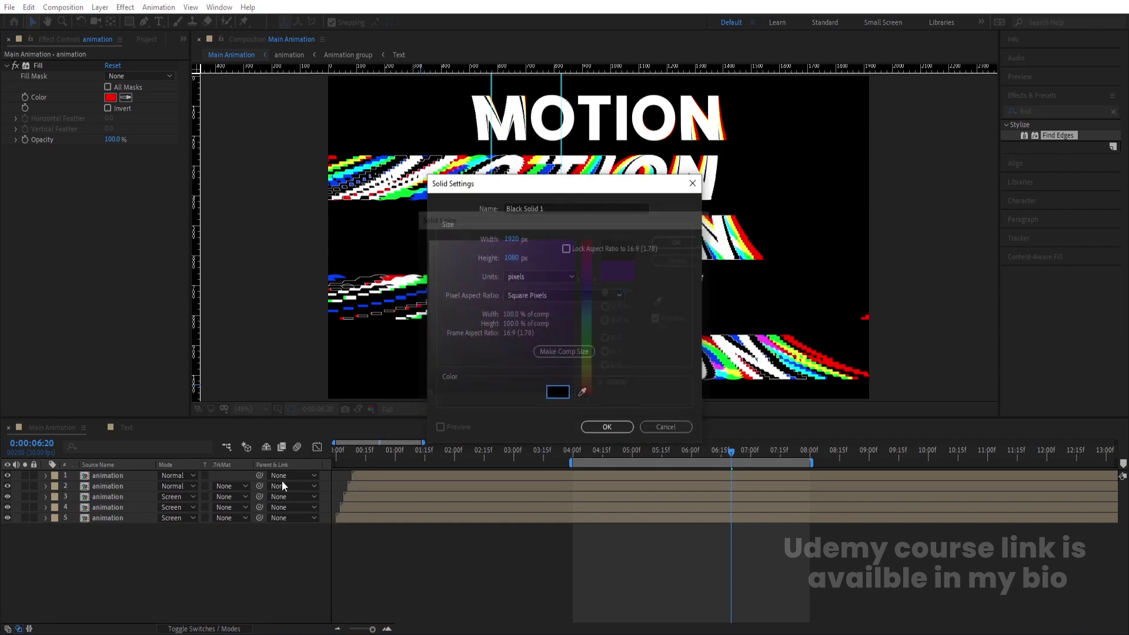
{"action": "key", "text": "Return"}
{"action": "left_click_drag", "start_coordinate": [157, 478], "coordinate": [151, 573]}
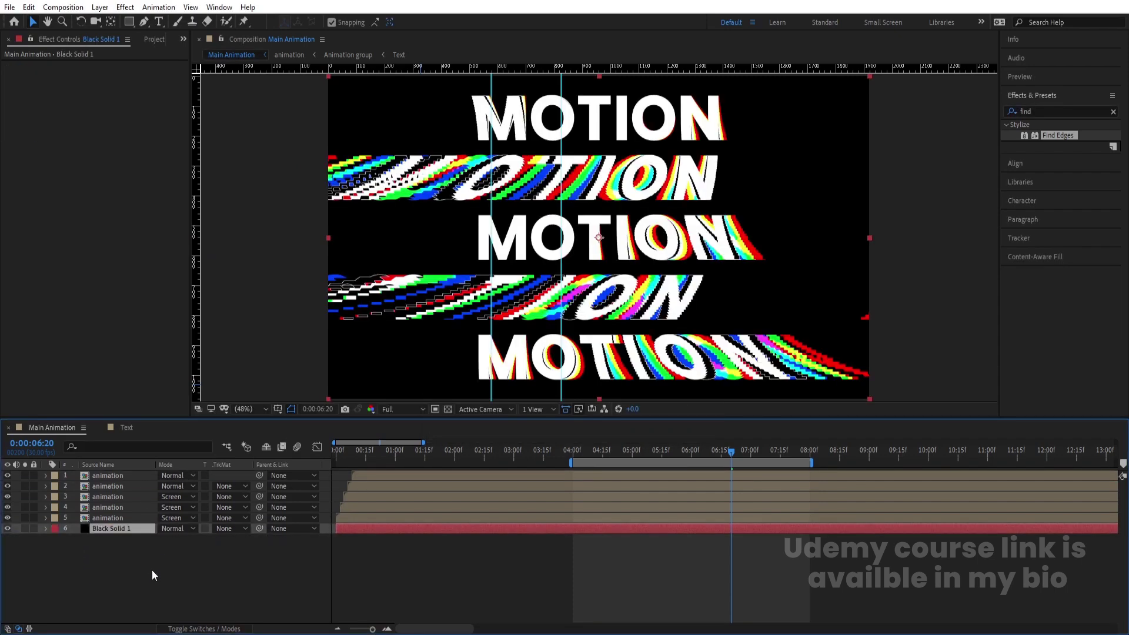
{"action": "left_click", "coordinate": [151, 569]}
{"action": "left_click", "coordinate": [678, 523]}
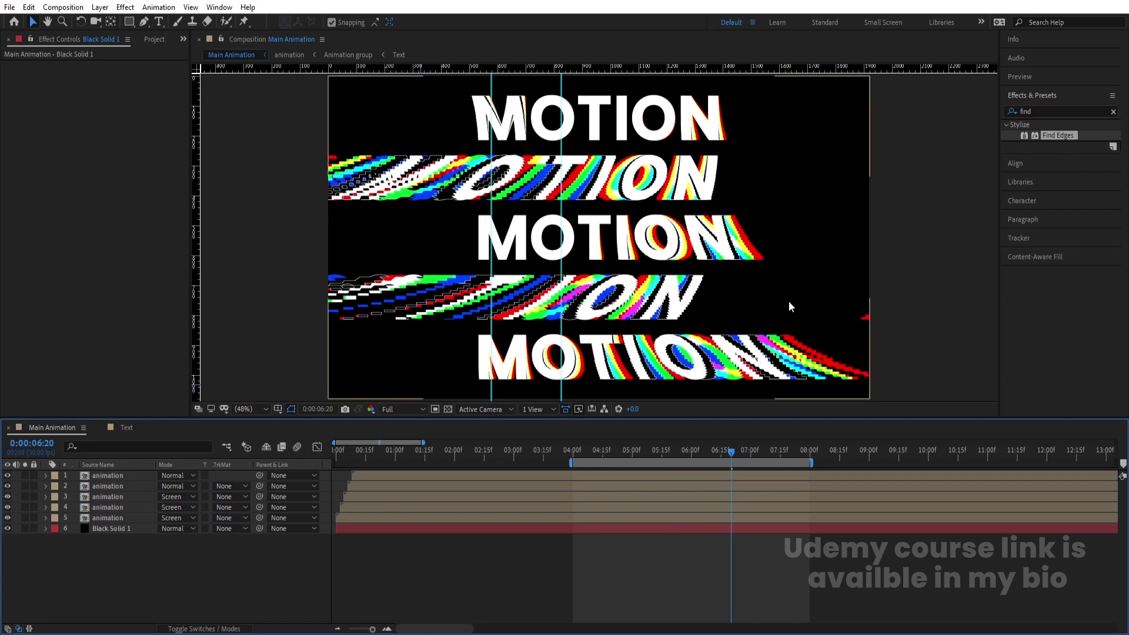